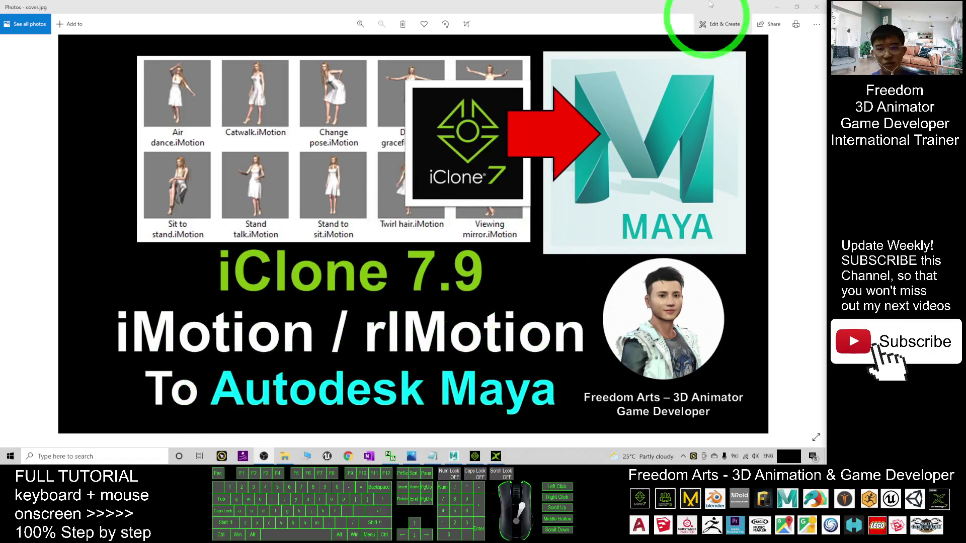
Switch to Maya and examine the girl avatar's T-pose and skeleton from the front
{"action": "left_click", "coordinate": [767, 9]}
{"action": "left_click", "coordinate": [415, 178]}
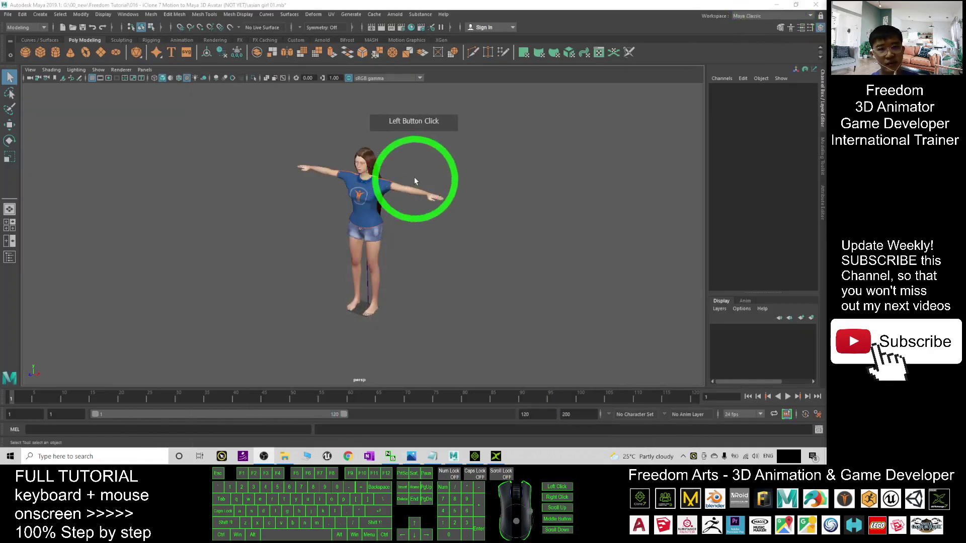
{"action": "left_click_drag", "start_coordinate": [439, 198], "coordinate": [492, 233], "text": "alt"}
{"action": "middle_click_drag", "start_coordinate": [492, 233], "coordinate": [470, 256], "text": "alt"}
{"action": "mouse_move", "coordinate": [485, 298]}
{"action": "left_mouse_down", "text": "alt"}
{"action": "mouse_move", "coordinate": [470, 297]}
{"action": "mouse_move", "coordinate": [496, 242]}
{"action": "mouse_move", "coordinate": [476, 253]}
{"action": "mouse_move", "coordinate": [477, 279]}
{"action": "mouse_move", "coordinate": [489, 281]}
{"action": "left_mouse_up", "text": "alt"}
{"action": "left_click", "coordinate": [372, 315]}
{"action": "left_click_drag", "start_coordinate": [221, 108], "coordinate": [569, 378]}
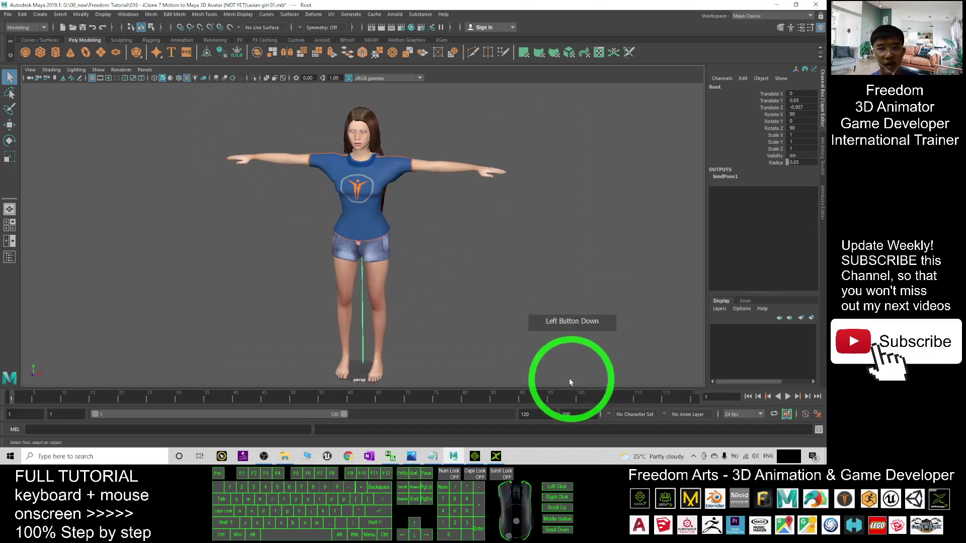
{"action": "left_click", "coordinate": [498, 305]}
{"action": "left_click", "coordinate": [366, 172]}
{"action": "left_click", "coordinate": [514, 293]}
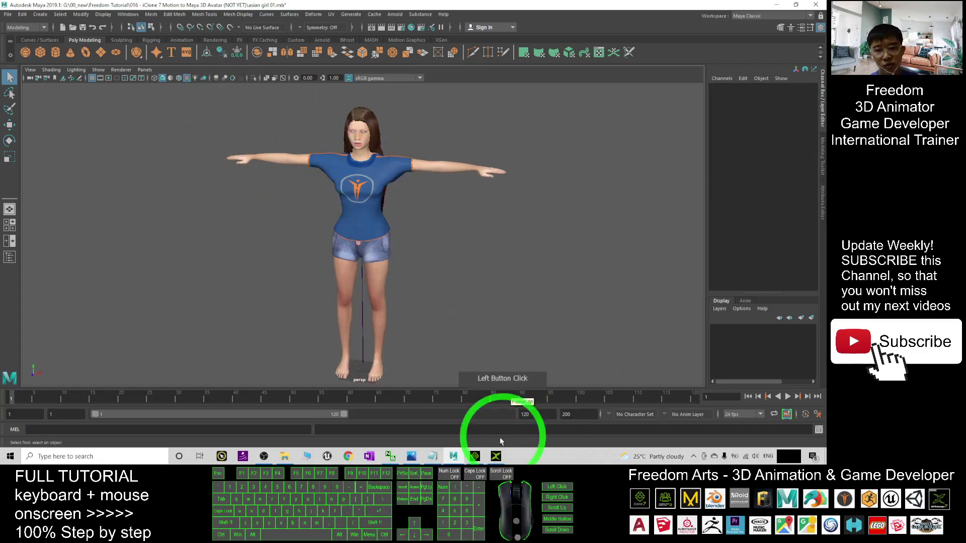
{"action": "left_click", "coordinate": [475, 457]}
{"action": "left_click", "coordinate": [68, 67]}
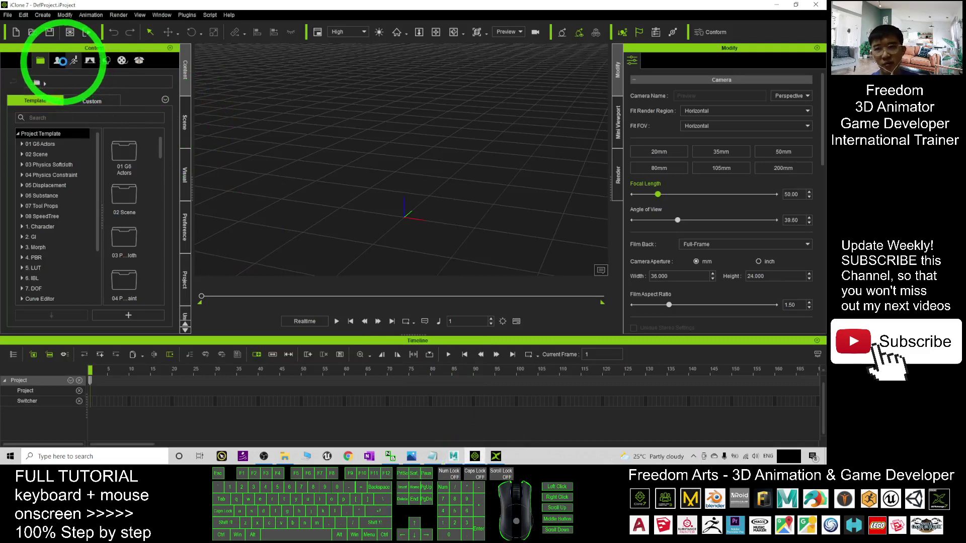
{"action": "left_click", "coordinate": [72, 61]}
{"action": "left_click", "coordinate": [776, 5]}
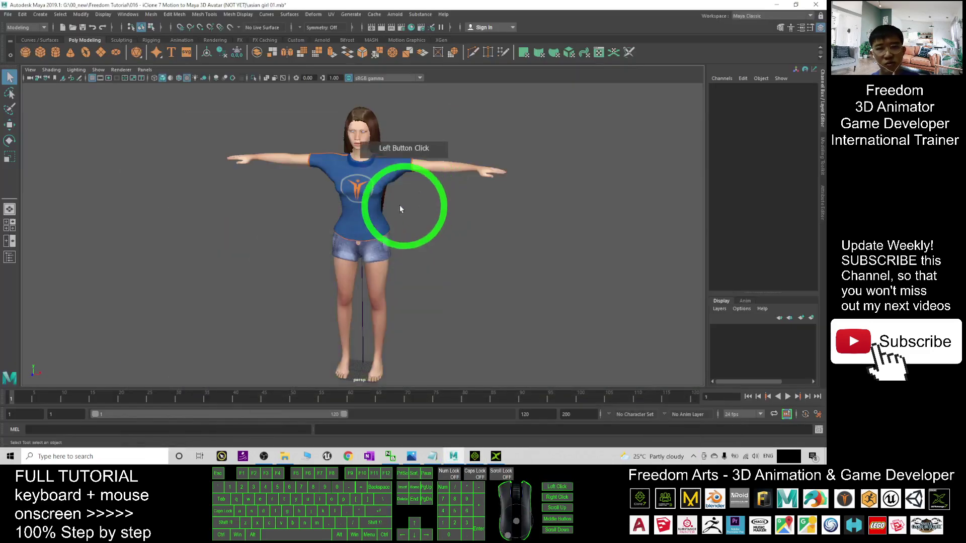
{"action": "left_click", "coordinate": [757, 451]}
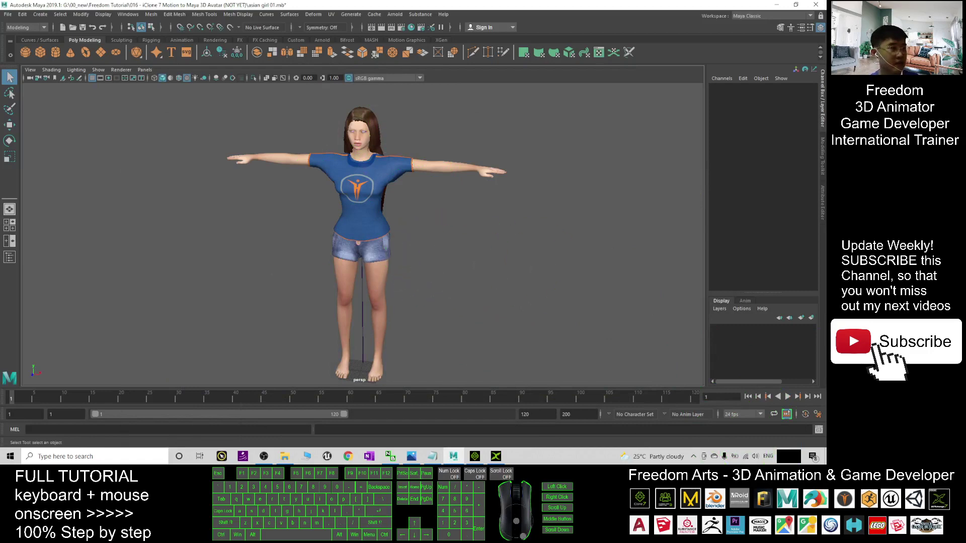
Restore Maya to a smaller floating window and minimize 3DXchange to uncover the desktop
{"action": "left_click_drag", "start_coordinate": [492, 4], "coordinate": [491, 54]}
{"action": "left_click", "coordinate": [736, 54]}
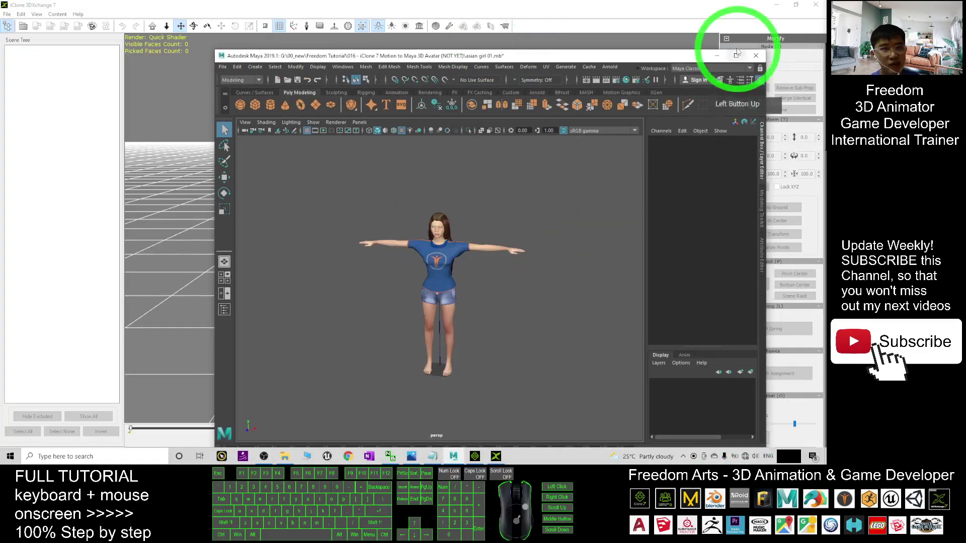
{"action": "left_click", "coordinate": [778, 5]}
Review the "Get 3DXchange Pipeline" link in the opening section of Notes.txt
{"action": "left_click", "coordinate": [635, 46]}
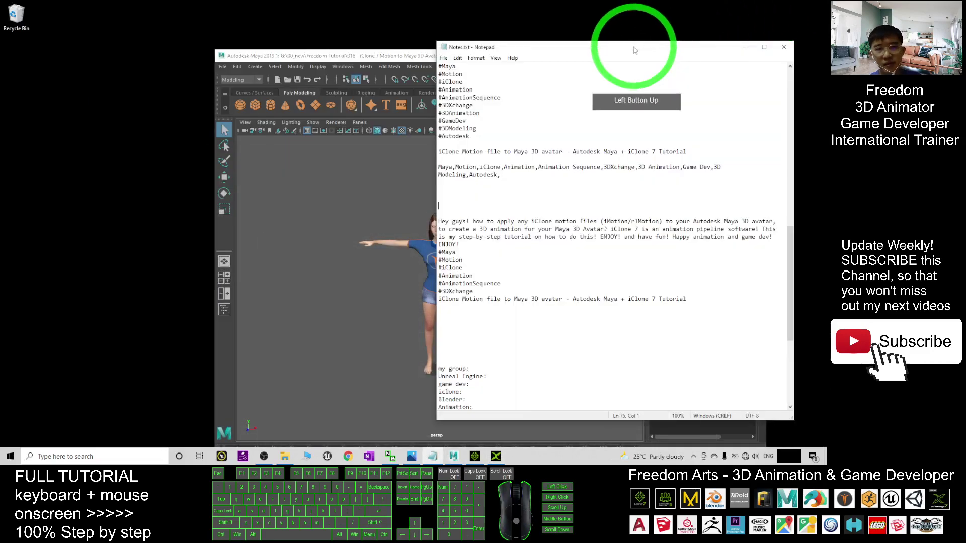
{"action": "scroll", "coordinate": [602, 144], "scroll_direction": "up", "scroll_amount": 15}
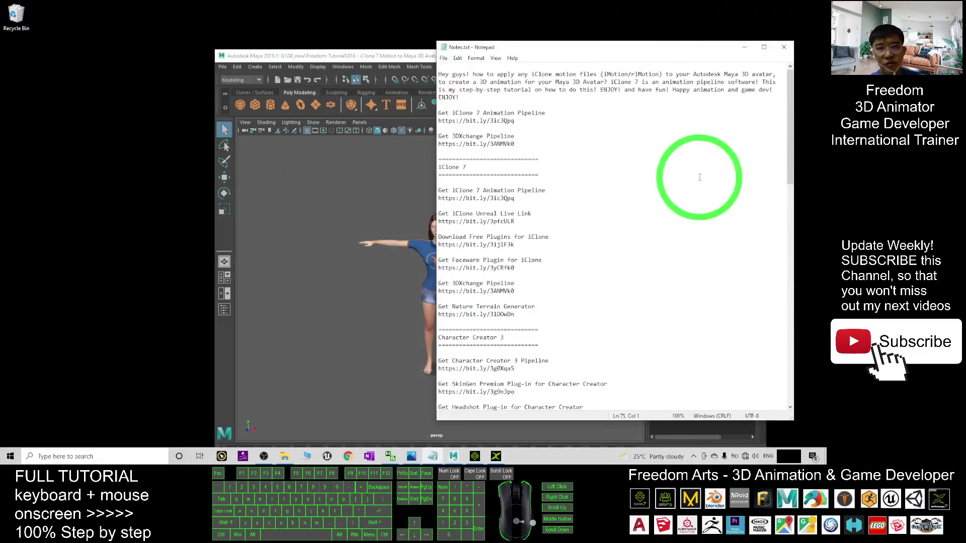
{"action": "left_click_drag", "start_coordinate": [448, 137], "coordinate": [514, 145]}
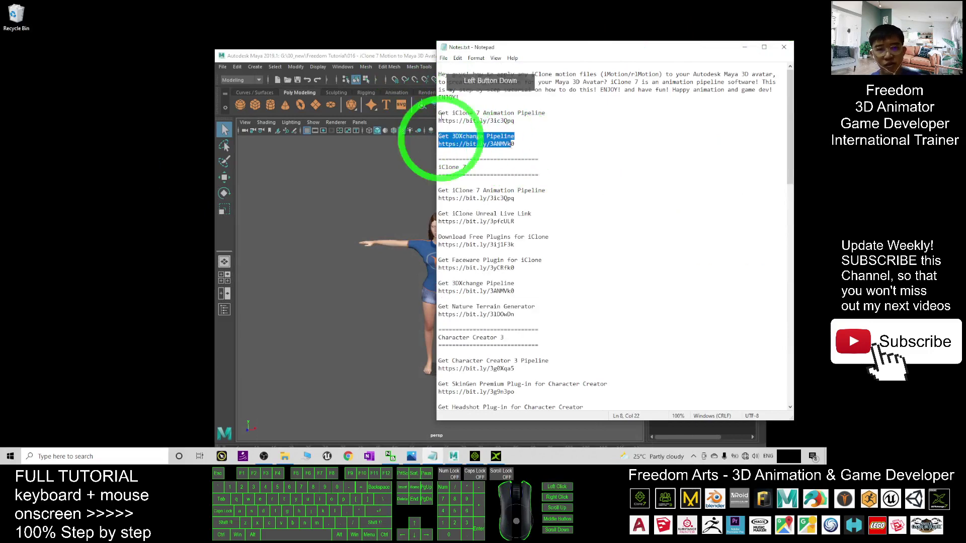
Return to Maya and export the whole scene to the Desktop as the Maya Binary file "asian girl 01"
{"action": "left_click_drag", "start_coordinate": [393, 55], "coordinate": [406, 35]}
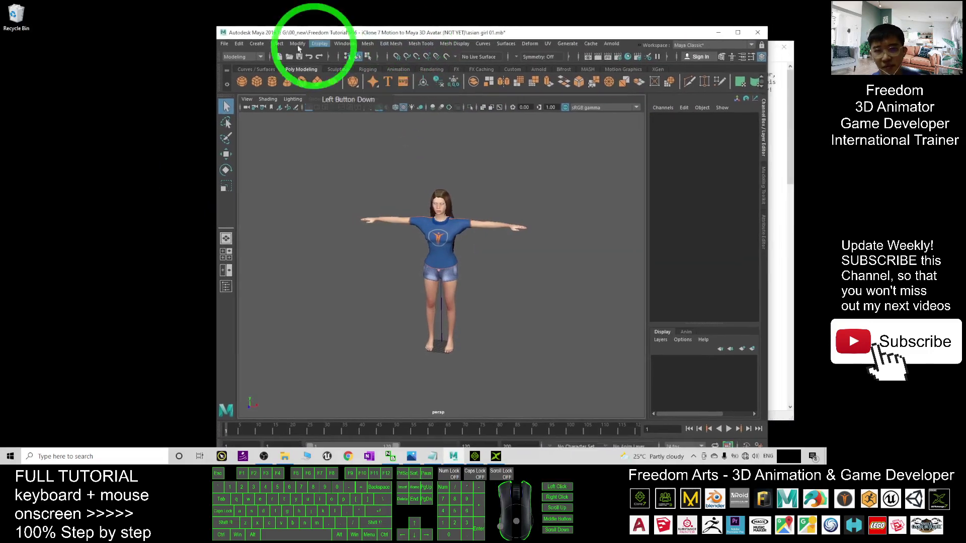
{"action": "left_click", "coordinate": [223, 44]}
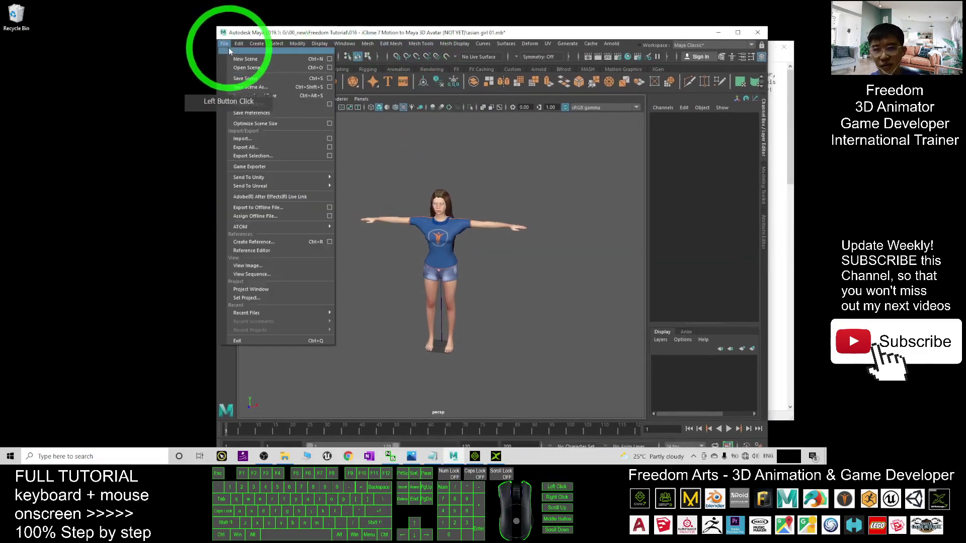
{"action": "left_click", "coordinate": [259, 149]}
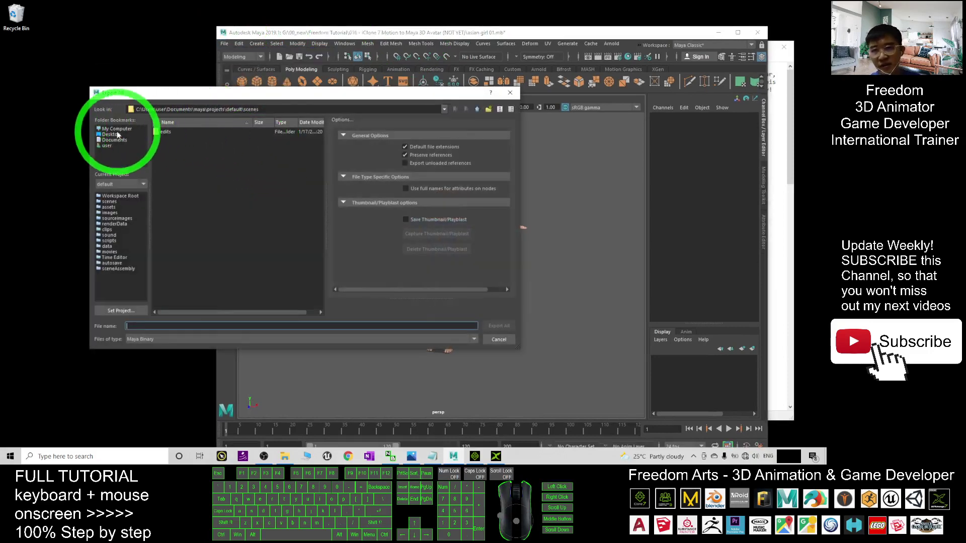
{"action": "left_click", "coordinate": [167, 325]}
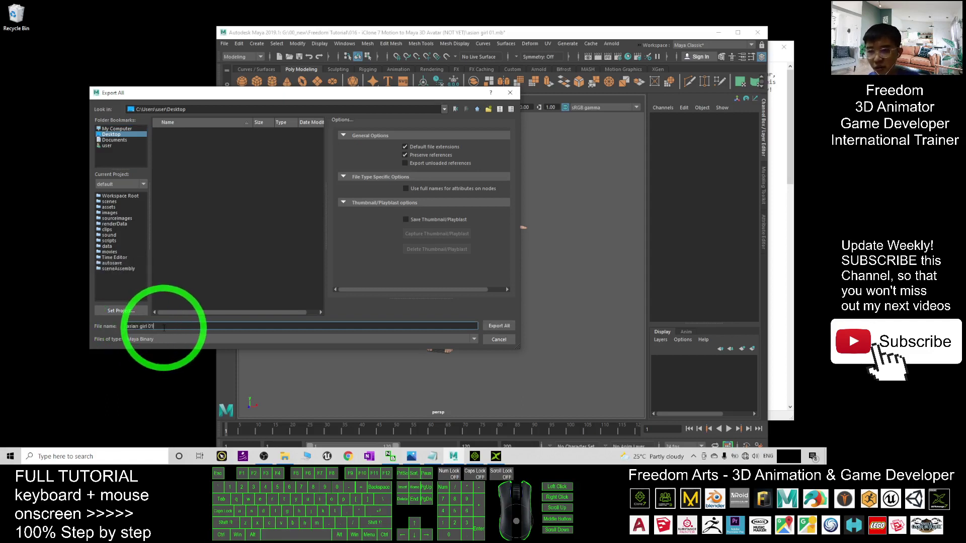
{"action": "left_click", "coordinate": [500, 326]}
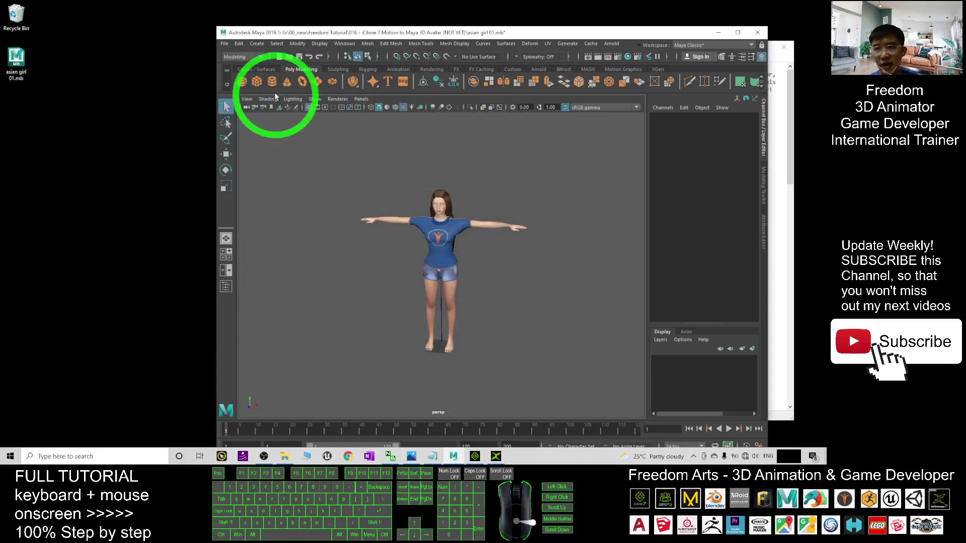
Export the whole scene to the Desktop in FBX format under the name "asian girl 01"
{"action": "left_click", "coordinate": [224, 44]}
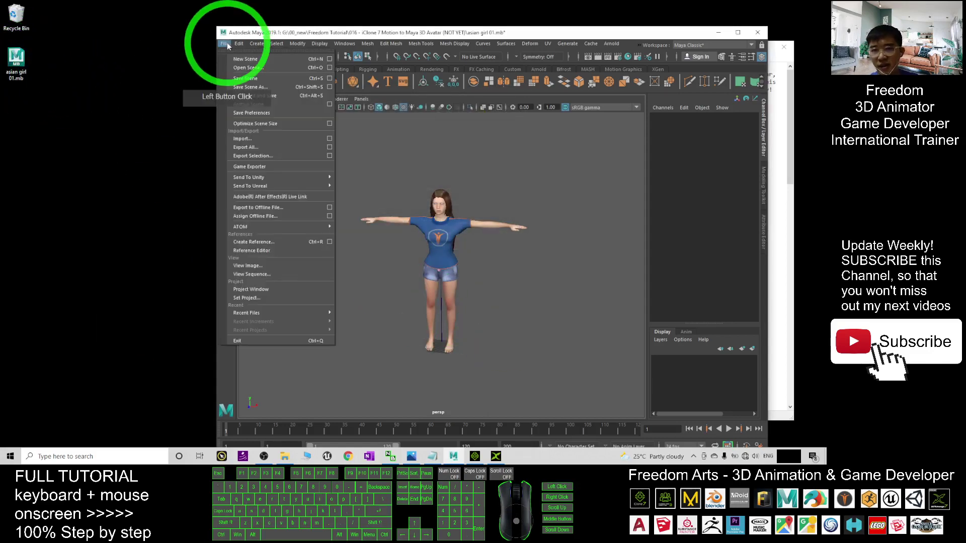
{"action": "left_click", "coordinate": [246, 148]}
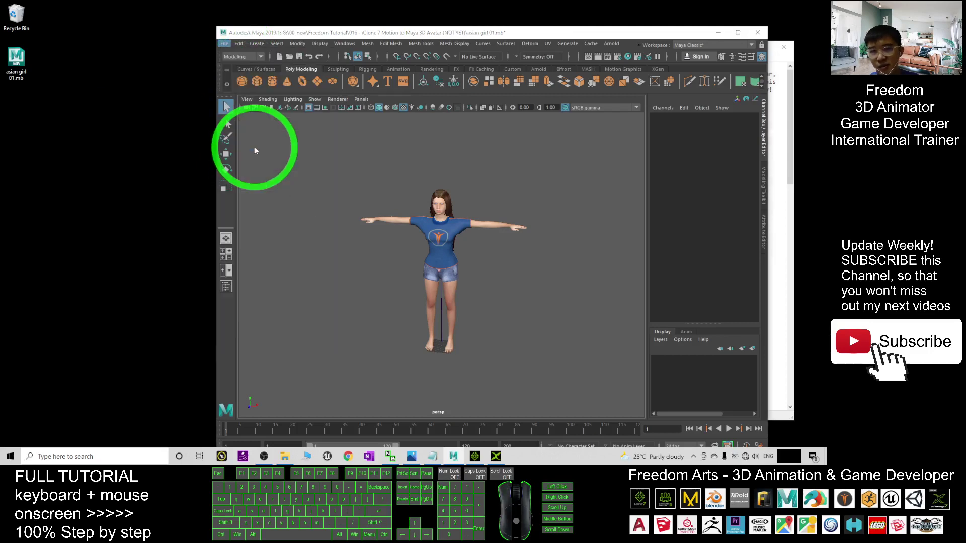
{"action": "left_click", "coordinate": [150, 340]}
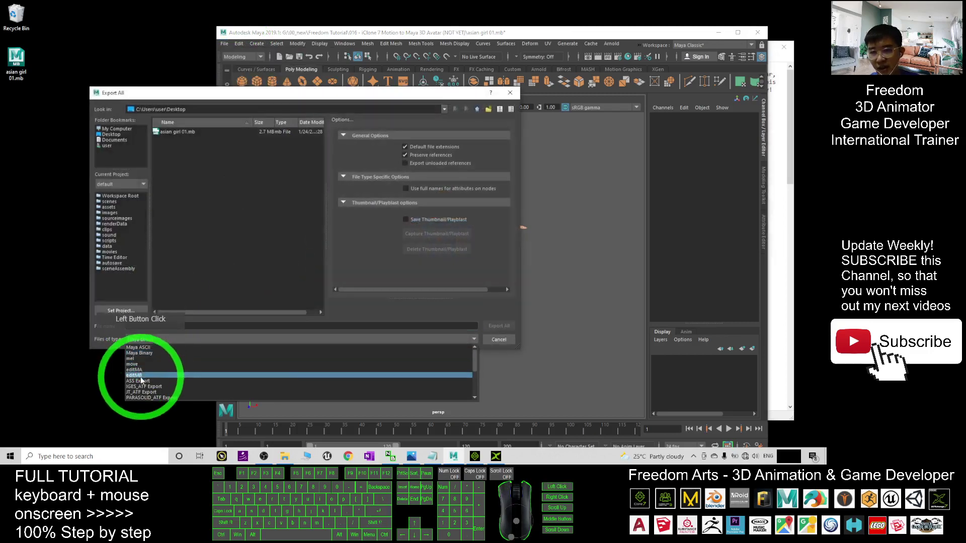
{"action": "scroll", "coordinate": [144, 390], "scroll_direction": "down", "scroll_amount": 1}
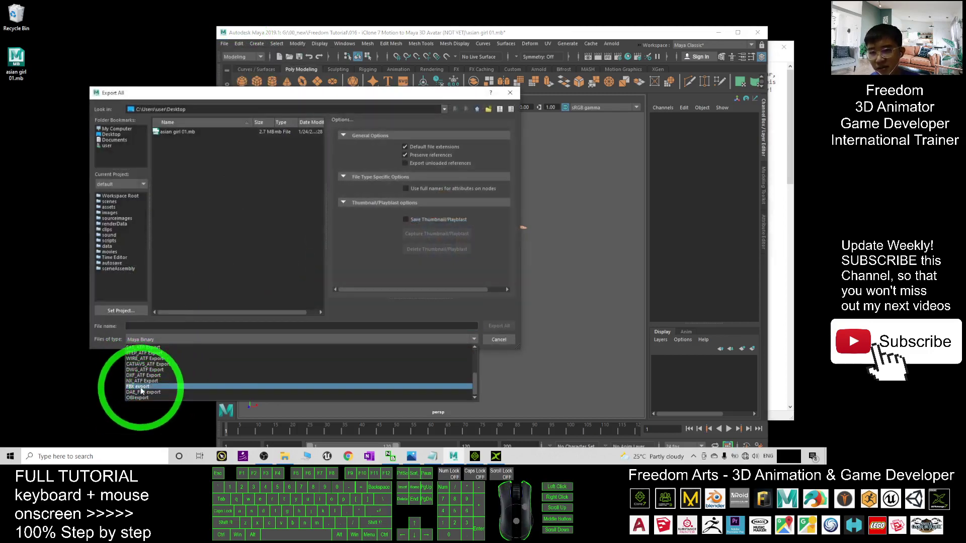
{"action": "left_click", "coordinate": [143, 387]}
{"action": "left_click", "coordinate": [166, 327]}
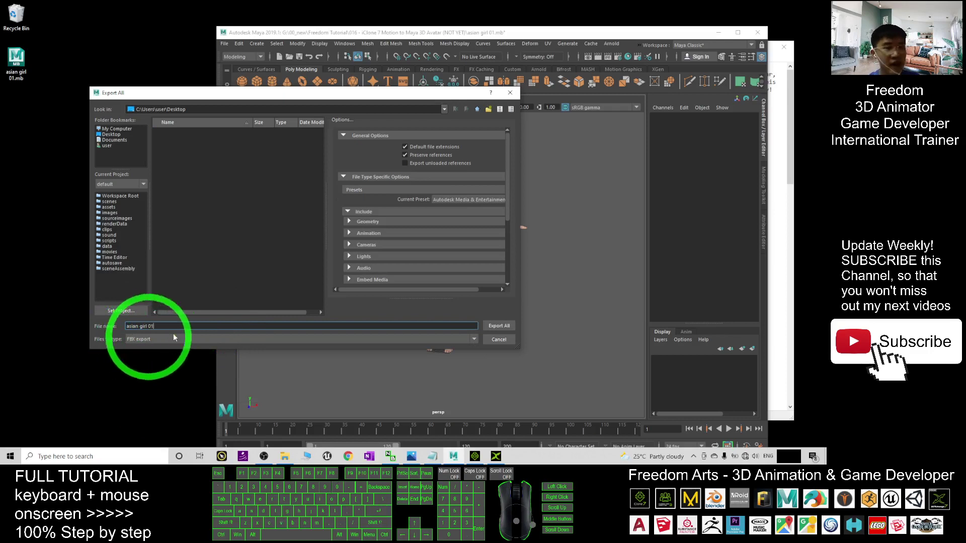
{"action": "left_click", "coordinate": [499, 325]}
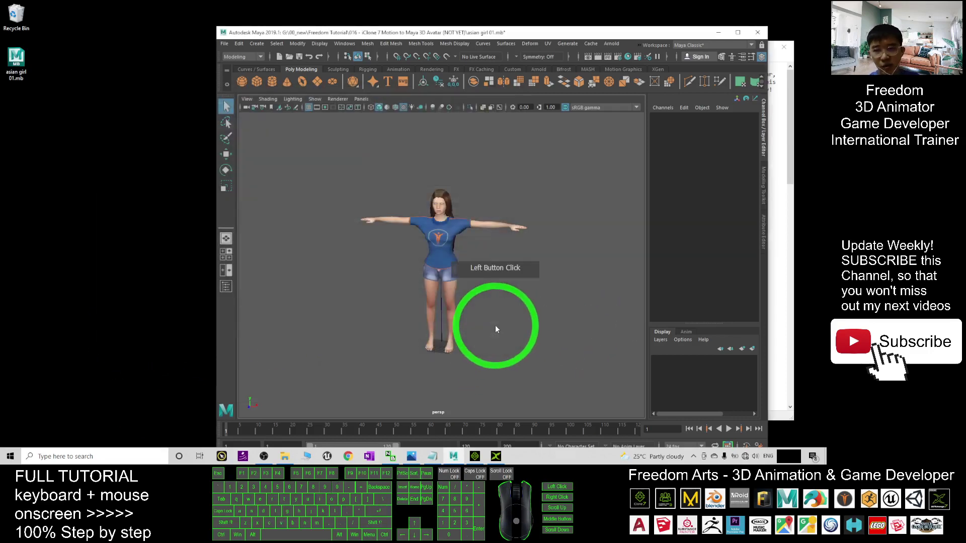
{"action": "left_click", "coordinate": [110, 126]}
{"action": "left_click", "coordinate": [21, 104]}
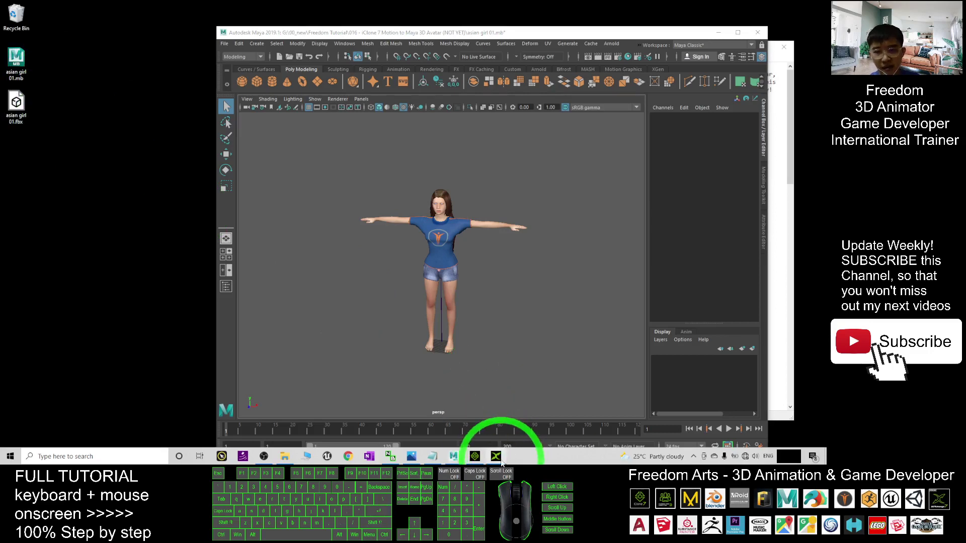
Open iClone 3DXchange 7 and highlight the "Get 3DXchange Pipeline" link in Notes.txt
{"action": "left_click", "coordinate": [496, 457]}
{"action": "left_click", "coordinate": [434, 457]}
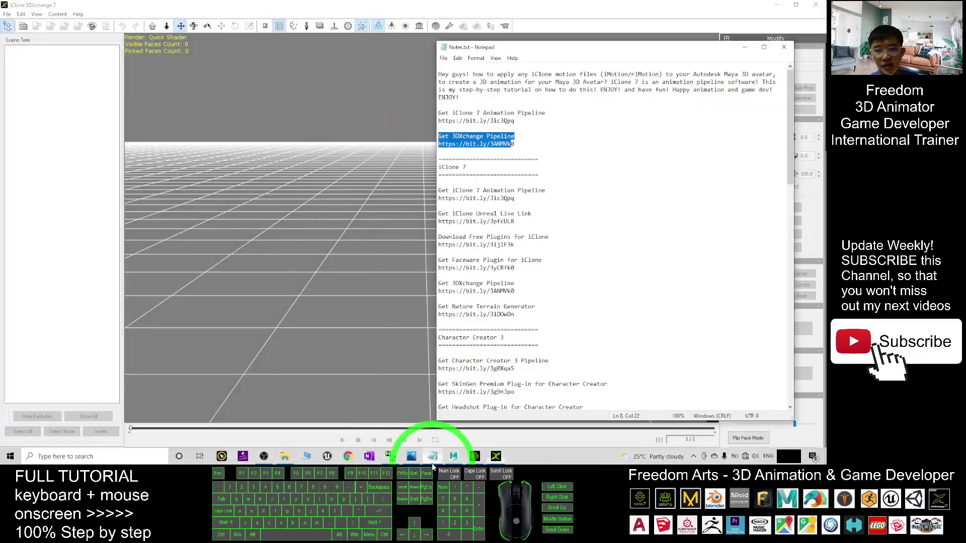
{"action": "left_click", "coordinate": [608, 183]}
{"action": "left_click_drag", "start_coordinate": [515, 144], "coordinate": [442, 136]}
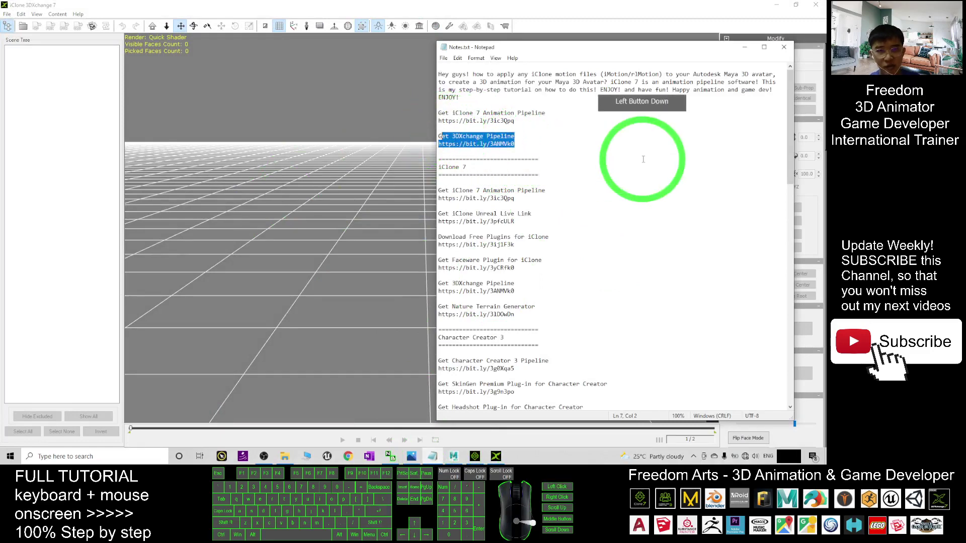
Import asian girl 01.fbx from the desktop into 3DXchange with the default FBX options, then maximize the window
{"action": "left_click", "coordinate": [581, 4]}
{"action": "left_click_drag", "start_coordinate": [581, 3], "coordinate": [446, 75]}
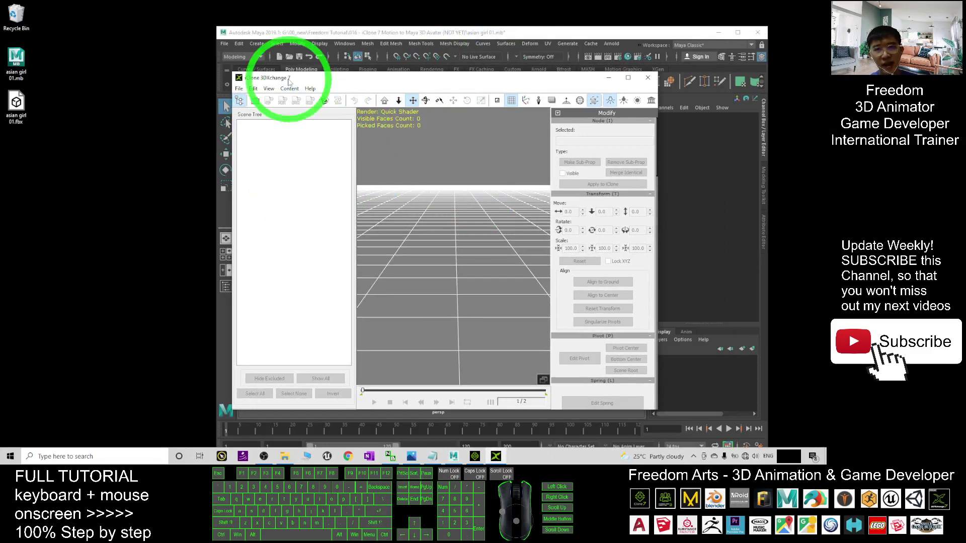
{"action": "left_click_drag", "start_coordinate": [17, 103], "coordinate": [390, 279]}
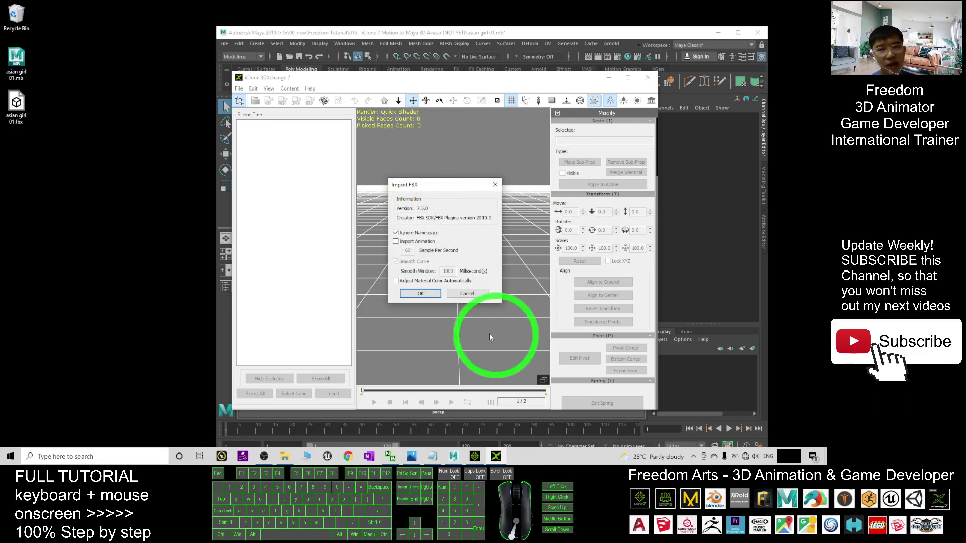
{"action": "left_click", "coordinate": [420, 294]}
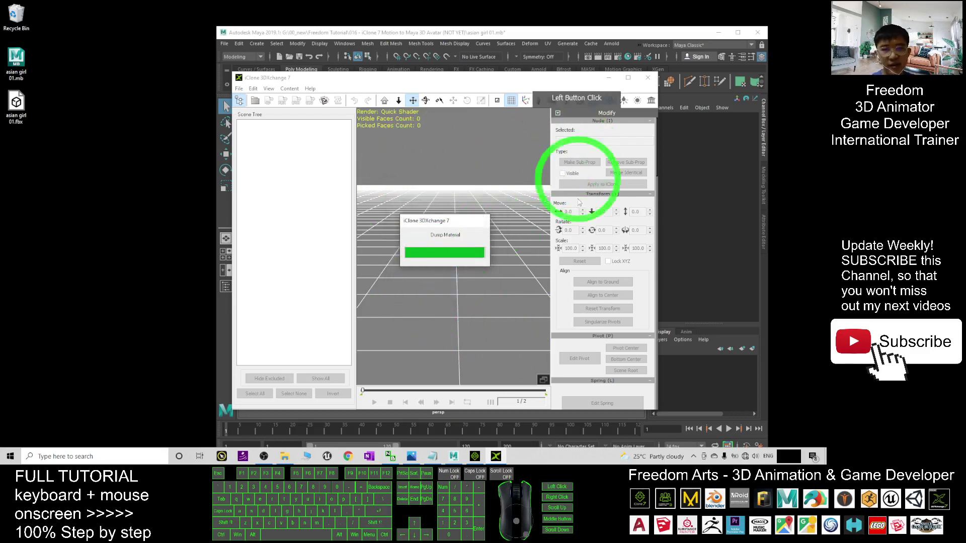
{"action": "left_click", "coordinate": [629, 80]}
Start converting the imported avatar to a non-standard character
{"action": "left_click_drag", "start_coordinate": [421, 216], "coordinate": [801, 198]}
{"action": "left_click_drag", "start_coordinate": [826, 108], "coordinate": [826, 241]}
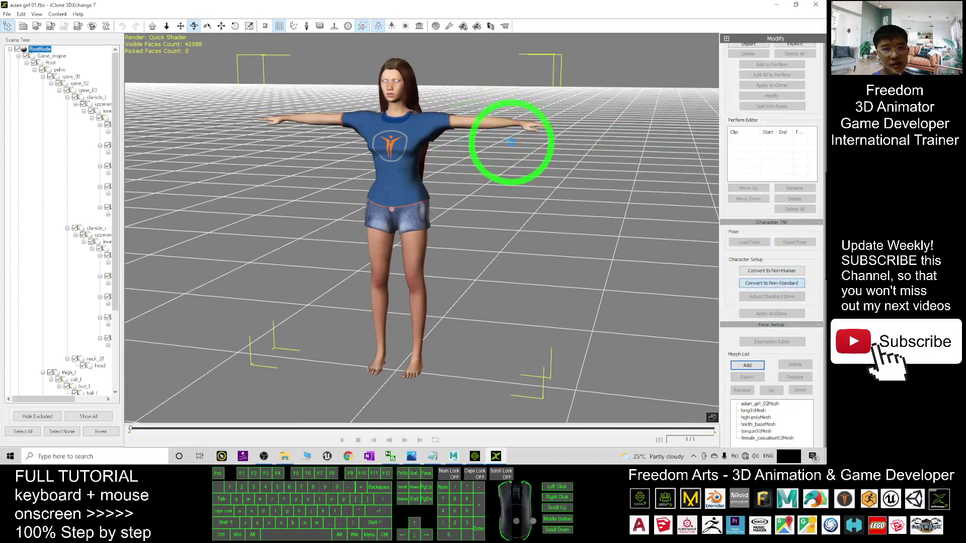
{"action": "left_click", "coordinate": [786, 279]}
Map the avatar's head joint to the head slot of the characterization profile
{"action": "scroll", "coordinate": [481, 170], "scroll_direction": "up", "scroll_amount": 5}
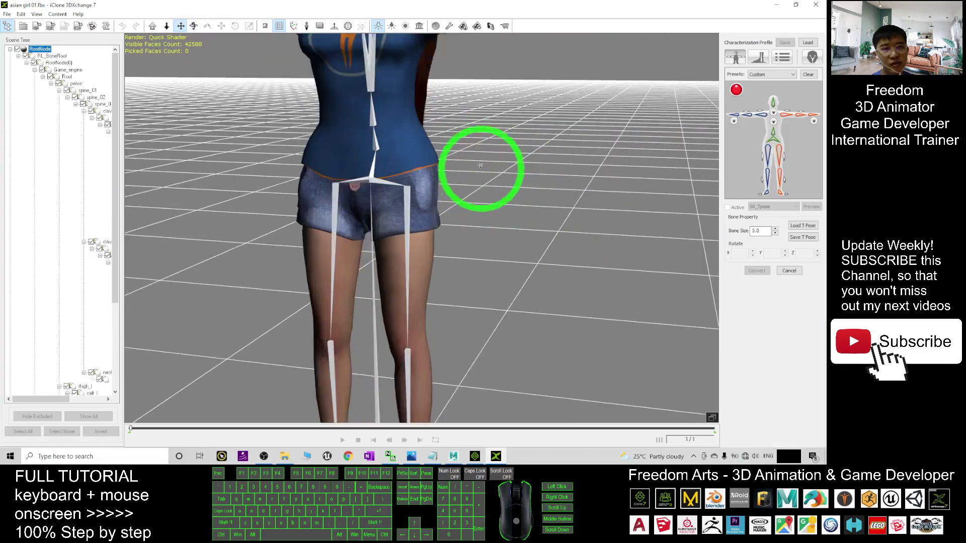
{"action": "key", "text": "x"}
{"action": "left_click_drag", "start_coordinate": [443, 131], "coordinate": [451, 412]}
{"action": "key", "text": "c"}
{"action": "left_click_drag", "start_coordinate": [485, 293], "coordinate": [490, 264]}
{"action": "scroll", "coordinate": [418, 170], "scroll_direction": "up", "scroll_amount": 3}
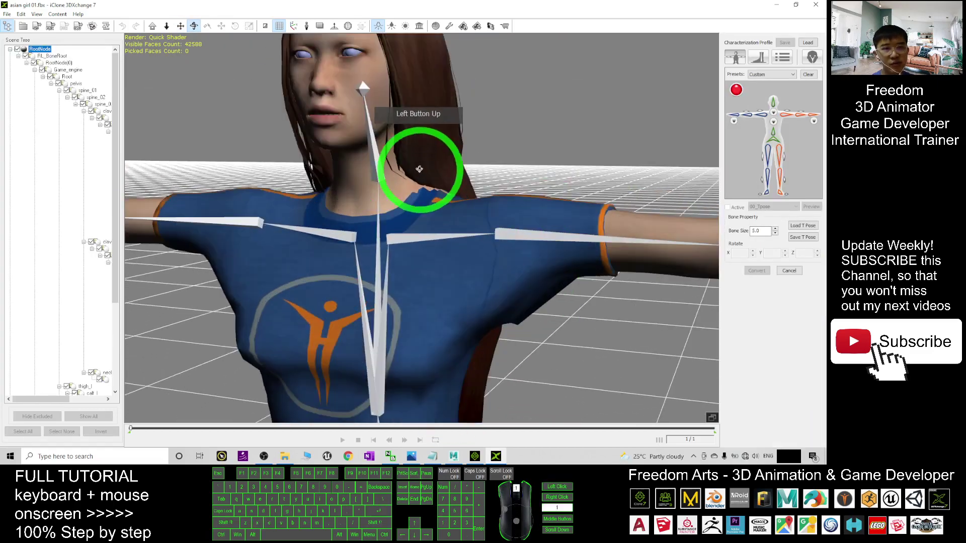
{"action": "key", "text": "x"}
{"action": "left_click_drag", "start_coordinate": [458, 154], "coordinate": [396, 201]}
{"action": "key", "text": "c"}
{"action": "double_click", "coordinate": [388, 149]}
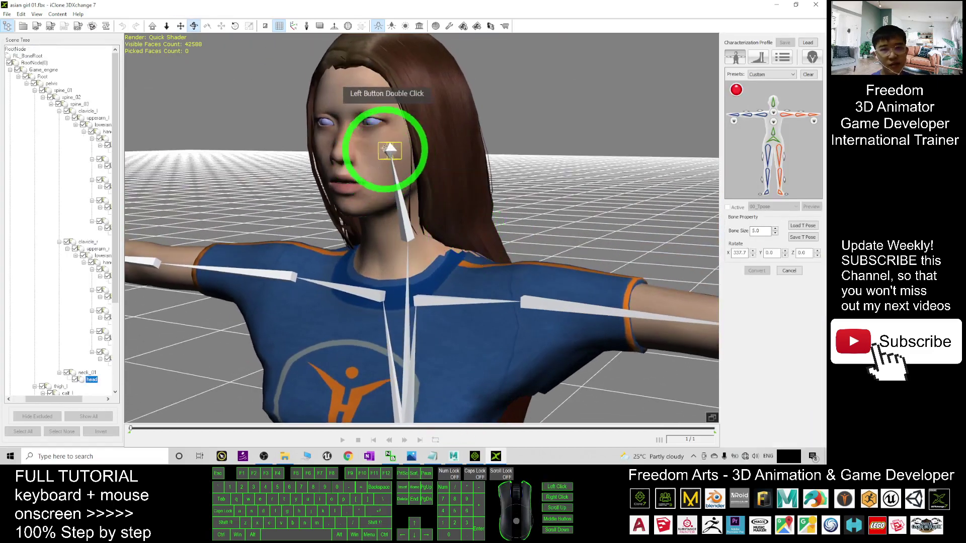
{"action": "left_click", "coordinate": [773, 105]}
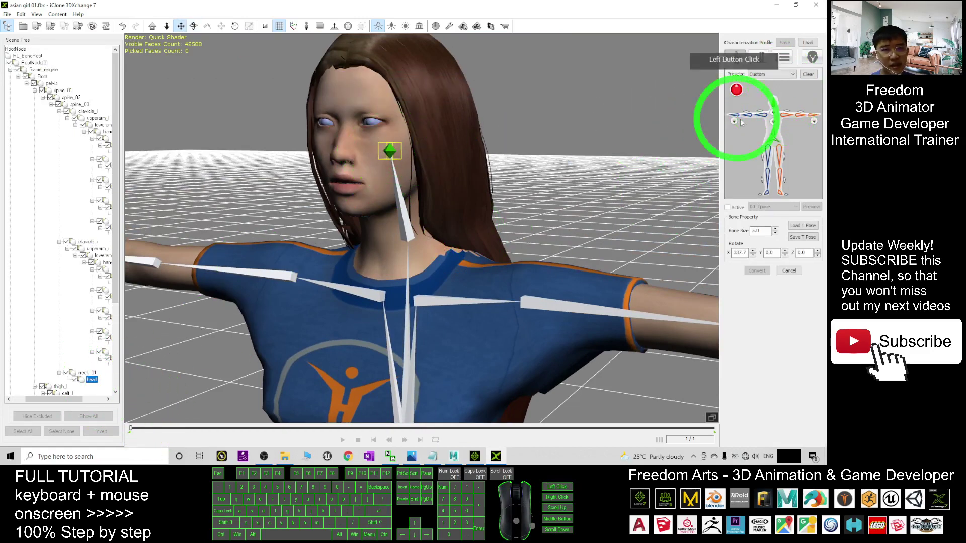
Map the avatar's neck_01 bone to the lowest neck slot and return to the full-body bone map
{"action": "left_click", "coordinate": [774, 115]}
{"action": "left_click", "coordinate": [775, 163]}
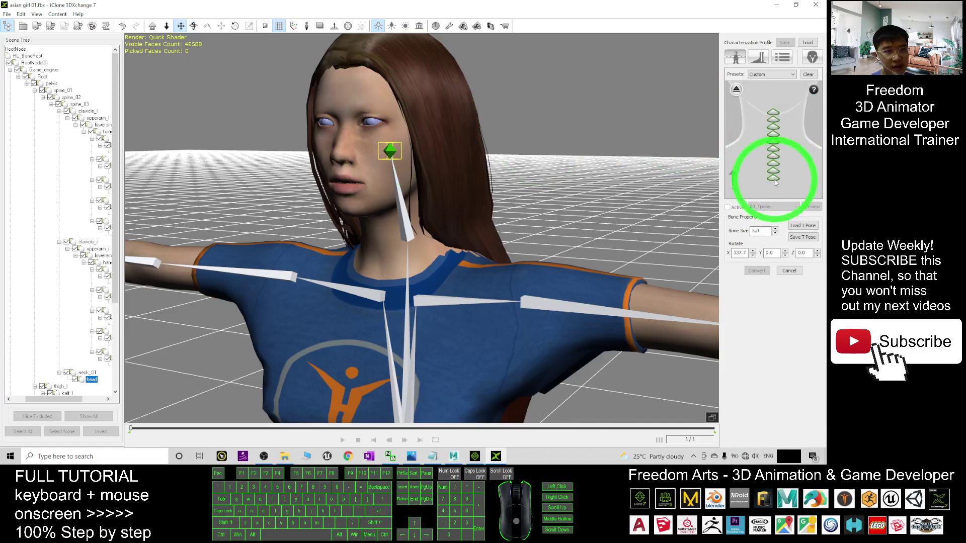
{"action": "left_click", "coordinate": [576, 193]}
{"action": "left_click", "coordinate": [398, 223]}
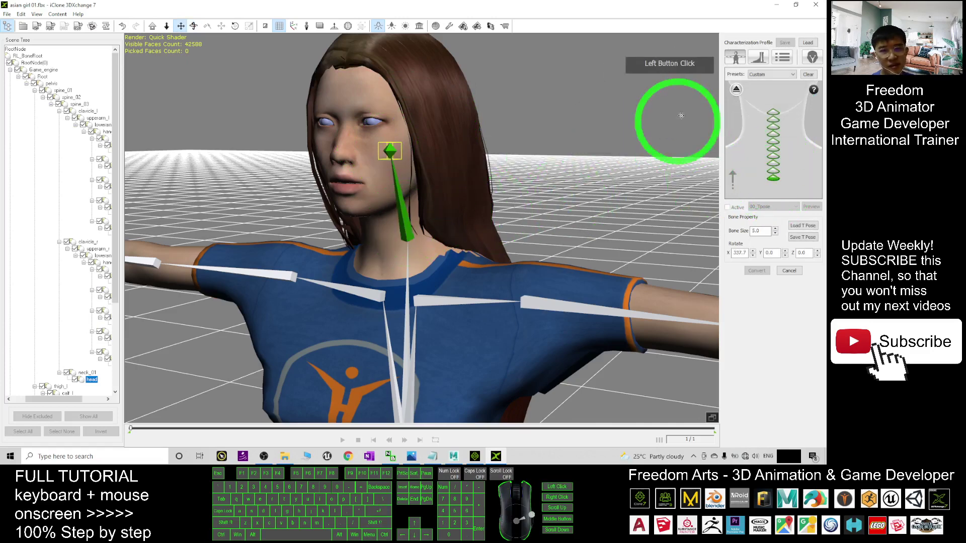
{"action": "left_click", "coordinate": [737, 90]}
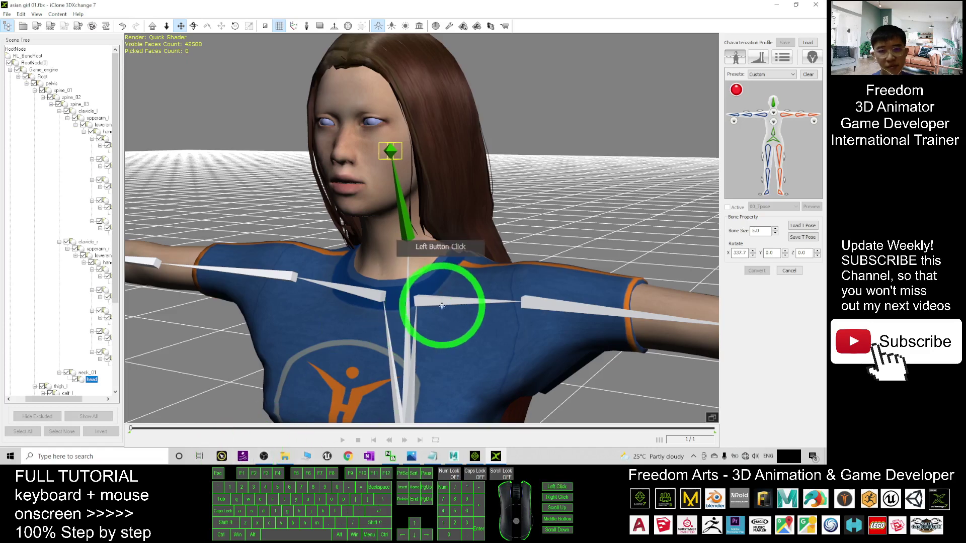
Map the avatar's left upper arm bone to the left upper arm slot of the characterization profile
{"action": "left_click_drag", "start_coordinate": [442, 302], "coordinate": [649, 246]}
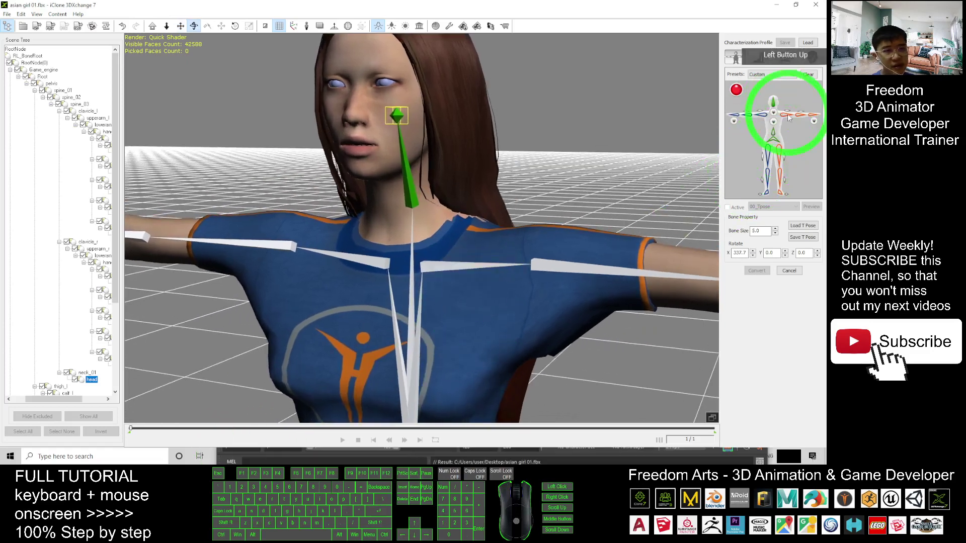
{"action": "left_click", "coordinate": [787, 117]}
{"action": "left_click", "coordinate": [556, 263]}
{"action": "key", "text": "x"}
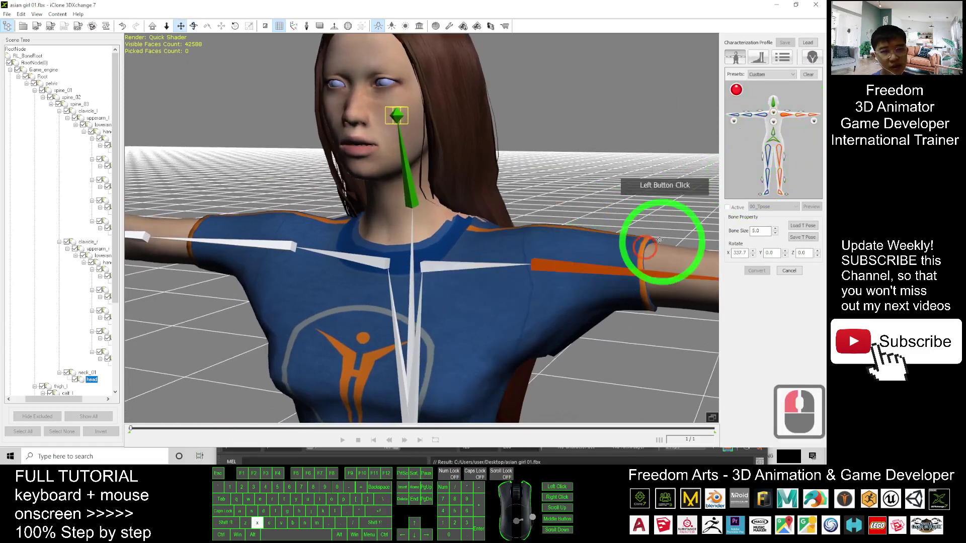
Map the avatar's left forearm bone to the left forearm slot of the bone map
{"action": "left_click_drag", "start_coordinate": [664, 243], "coordinate": [365, 184]}
{"action": "key", "text": "c"}
{"action": "left_click_drag", "start_coordinate": [366, 184], "coordinate": [435, 185]}
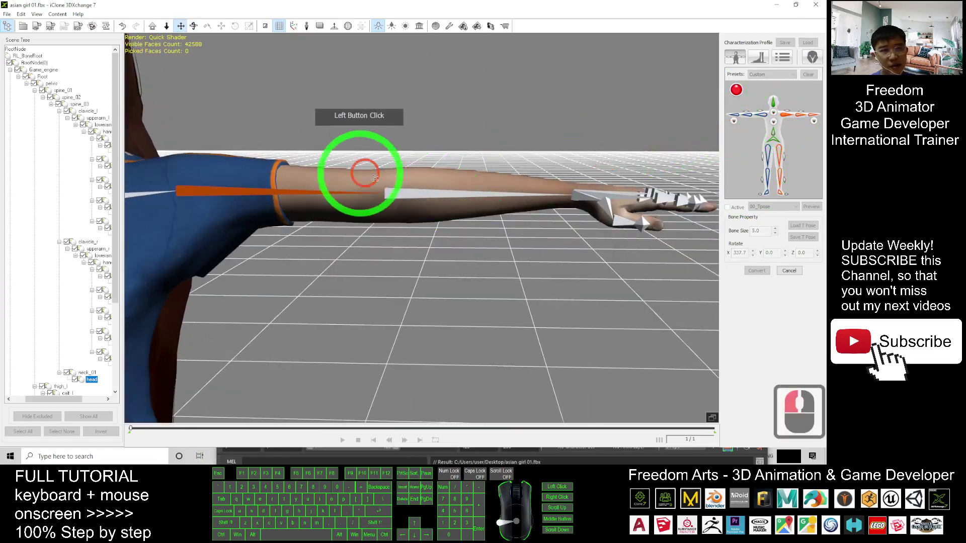
{"action": "left_click_drag", "start_coordinate": [362, 176], "coordinate": [791, 125]}
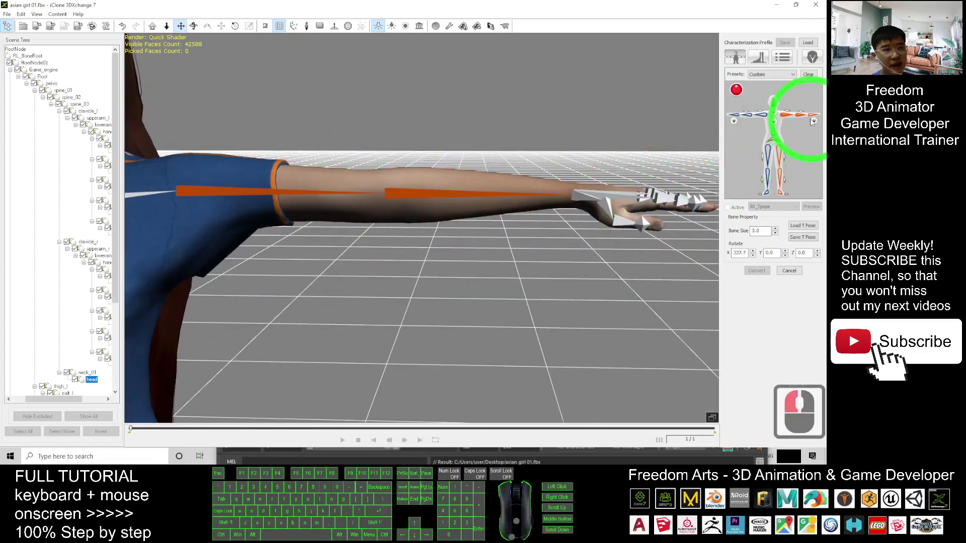
Map the avatar's left hand bone to the left hand slot of the bone map
{"action": "left_click", "coordinate": [811, 117]}
{"action": "left_click", "coordinate": [580, 195]}
{"action": "key", "text": "x"}
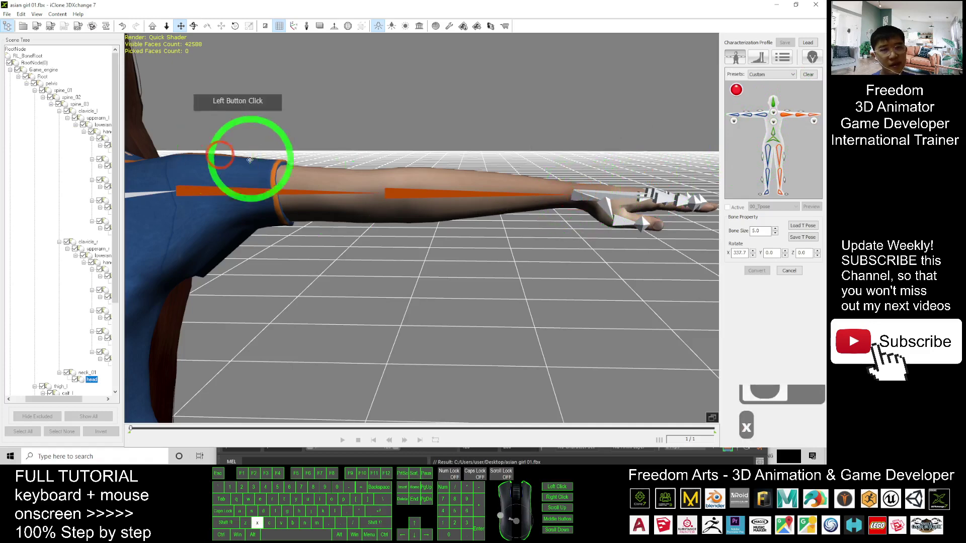
{"action": "left_click_drag", "start_coordinate": [587, 180], "coordinate": [804, 119]}
{"action": "left_click", "coordinate": [599, 198]}
{"action": "key", "text": "x"}
Open the left-hand bone map and map the three left thumb joints to the thumb slots, from base to tip
{"action": "left_click_drag", "start_coordinate": [373, 166], "coordinate": [533, 360]}
{"action": "key", "text": "c"}
{"action": "key", "text": "x"}
{"action": "key", "text": "c"}
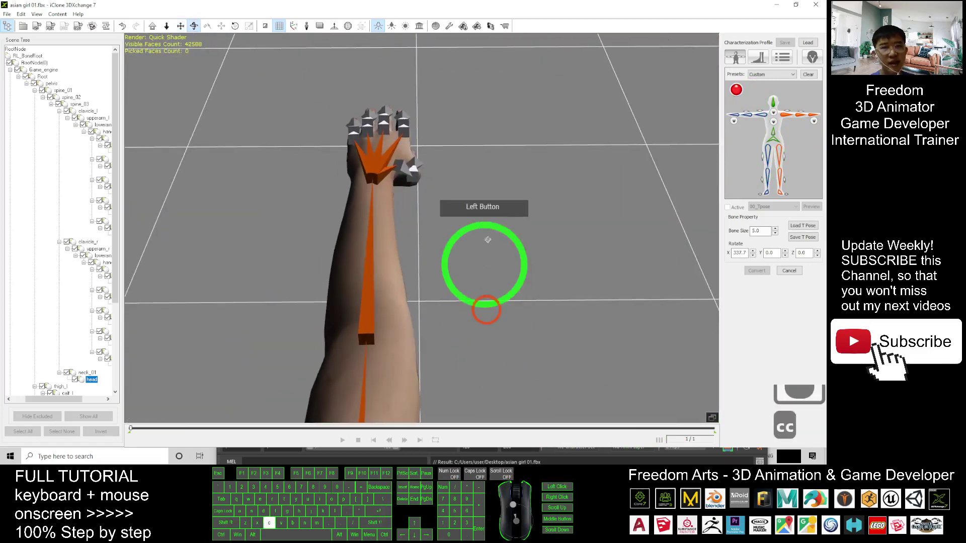
{"action": "left_click_drag", "start_coordinate": [485, 241], "coordinate": [484, 327]}
{"action": "scroll", "coordinate": [408, 176], "scroll_direction": "up", "scroll_amount": 2}
{"action": "scroll", "coordinate": [408, 176], "scroll_direction": "down", "scroll_amount": 1}
{"action": "key", "text": "x"}
{"action": "key", "text": "x"}
{"action": "left_click_drag", "start_coordinate": [390, 130], "coordinate": [423, 245]}
{"action": "left_click", "coordinate": [812, 121]}
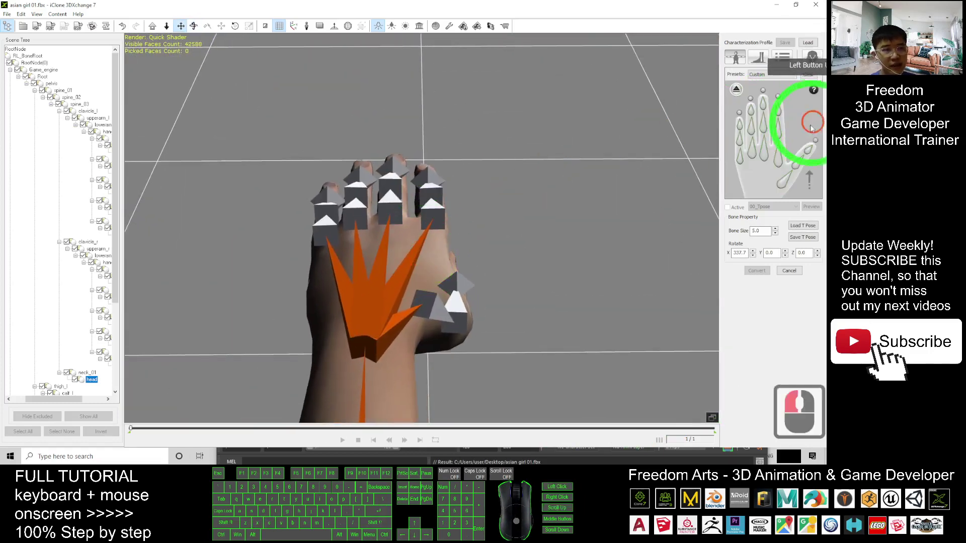
{"action": "left_click", "coordinate": [784, 181]}
{"action": "left_click", "coordinate": [446, 313]}
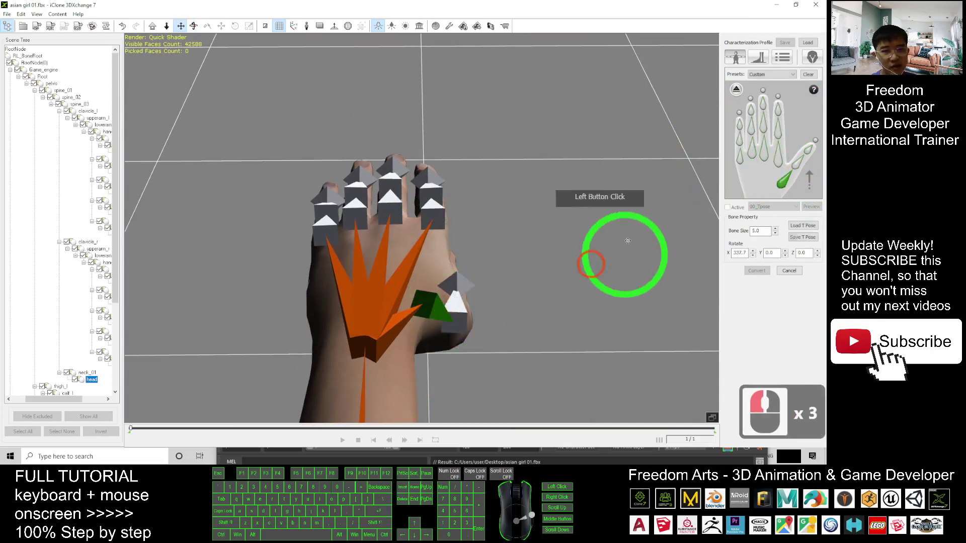
{"action": "left_click", "coordinate": [796, 168]}
{"action": "left_click", "coordinate": [461, 306]}
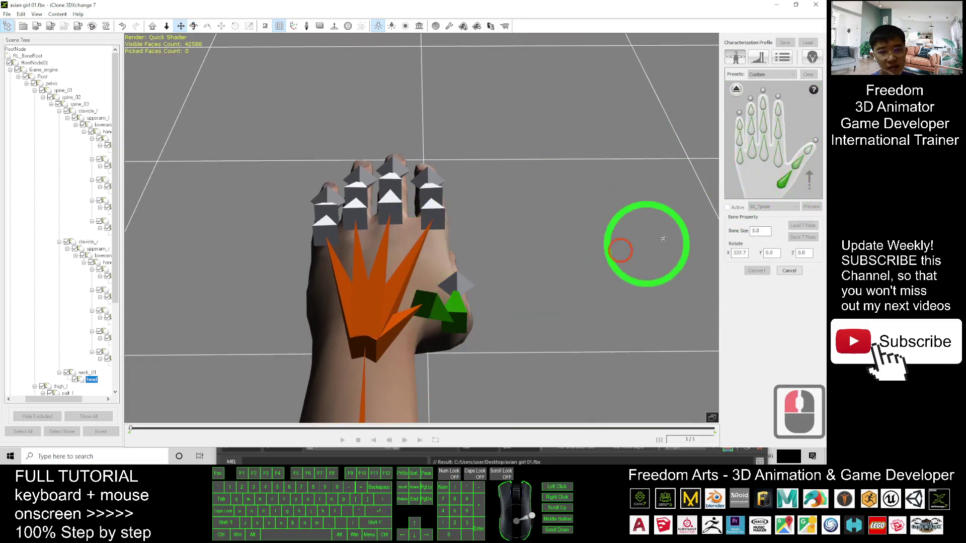
{"action": "left_click", "coordinate": [454, 285]}
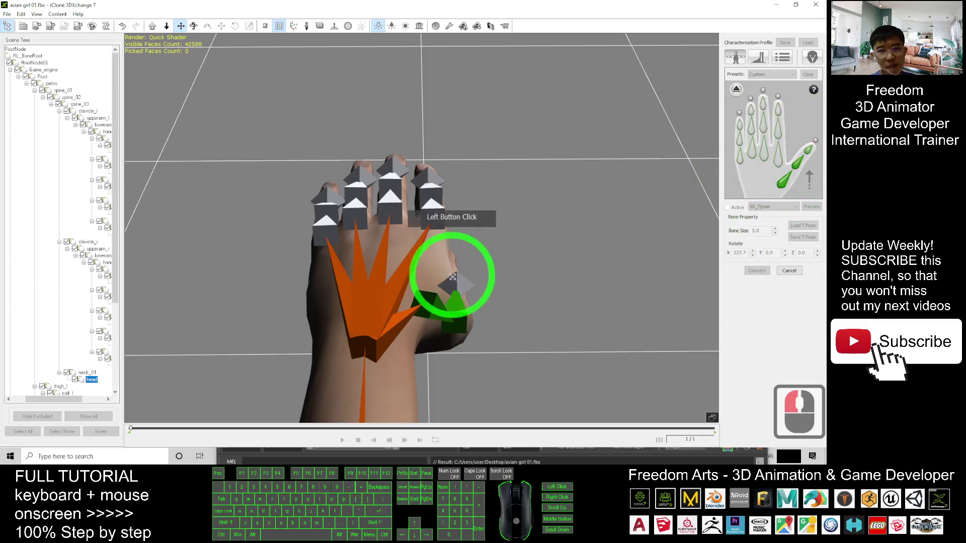
Map the three joints of the left index finger to the index finger slots, from base to tip
{"action": "left_click", "coordinate": [779, 161]}
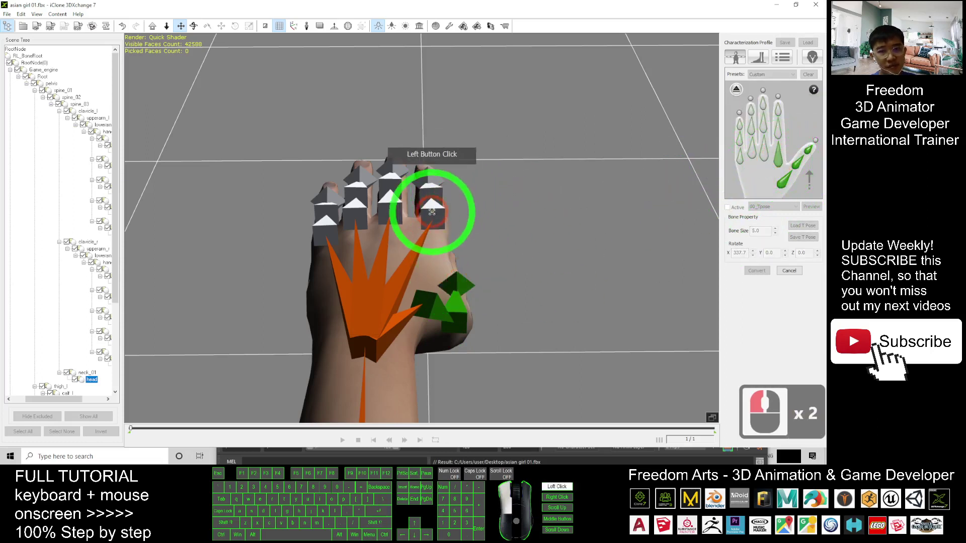
{"action": "left_click", "coordinate": [432, 213]}
{"action": "left_click", "coordinate": [429, 194]}
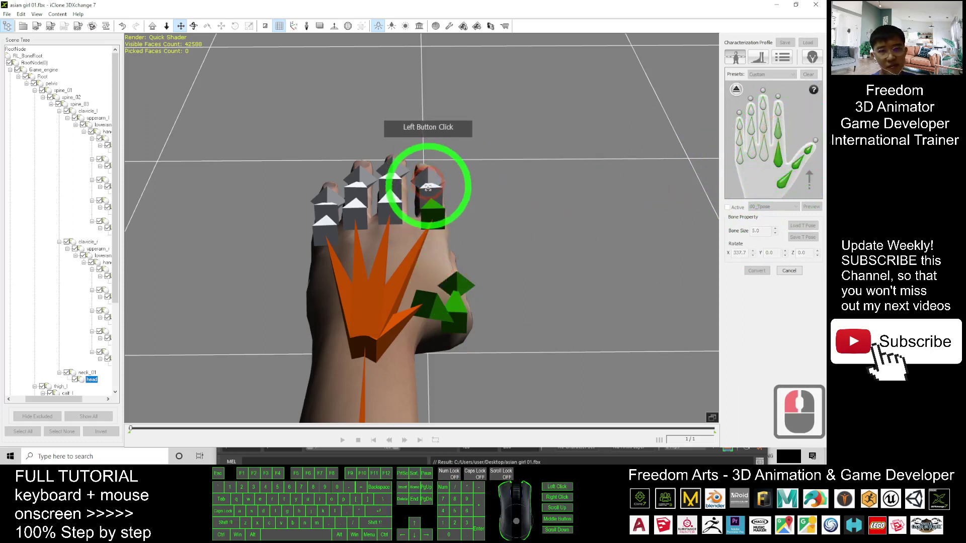
{"action": "left_click", "coordinate": [780, 109]}
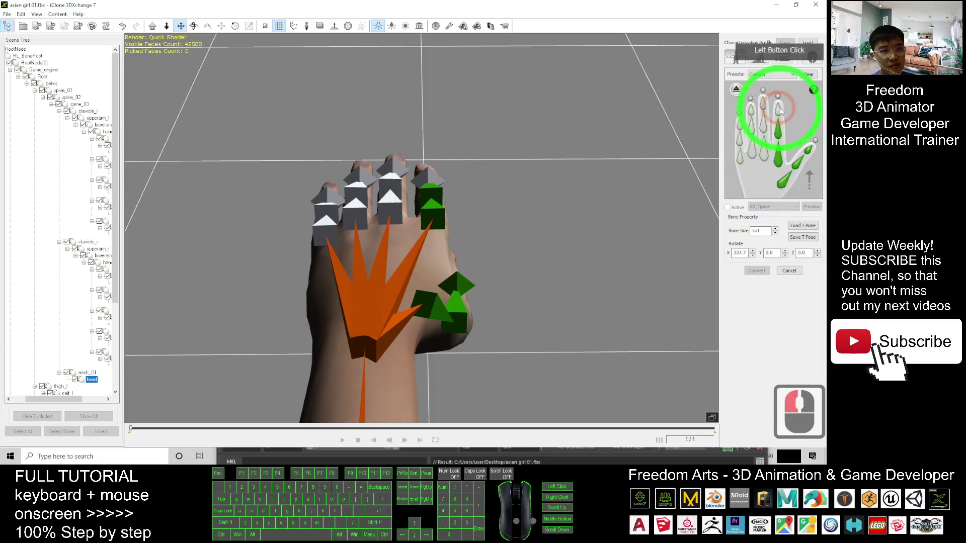
{"action": "left_click", "coordinate": [430, 179]}
Map the three joints of the left middle finger to the middle finger slots, from base to tip
{"action": "left_click", "coordinate": [764, 151]}
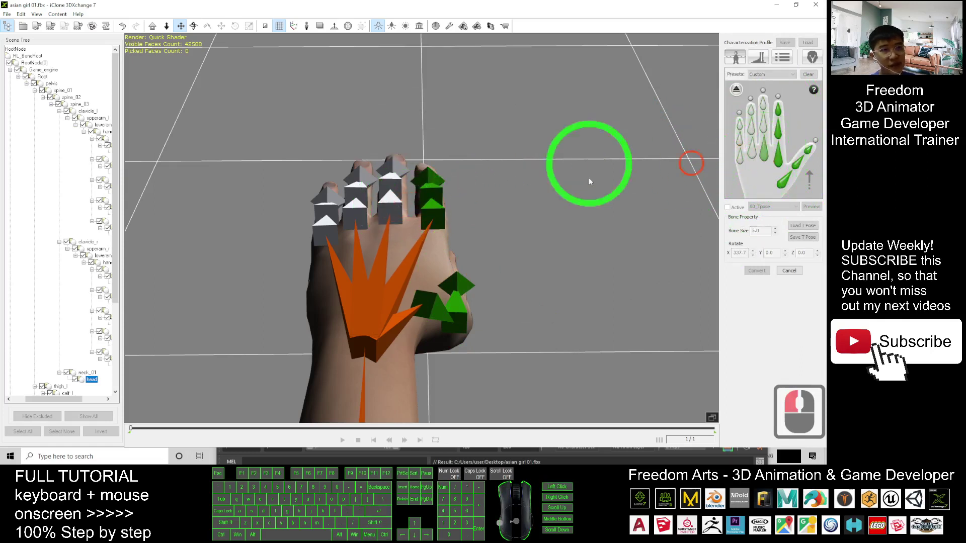
{"action": "left_click", "coordinate": [392, 204]}
{"action": "left_click", "coordinate": [763, 121]}
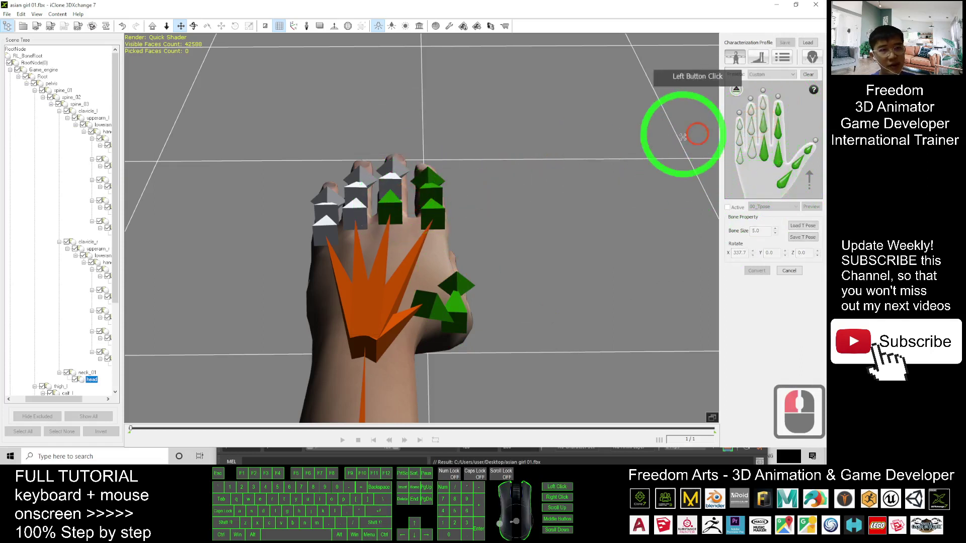
{"action": "left_click", "coordinate": [394, 181]}
{"action": "left_click", "coordinate": [764, 102]}
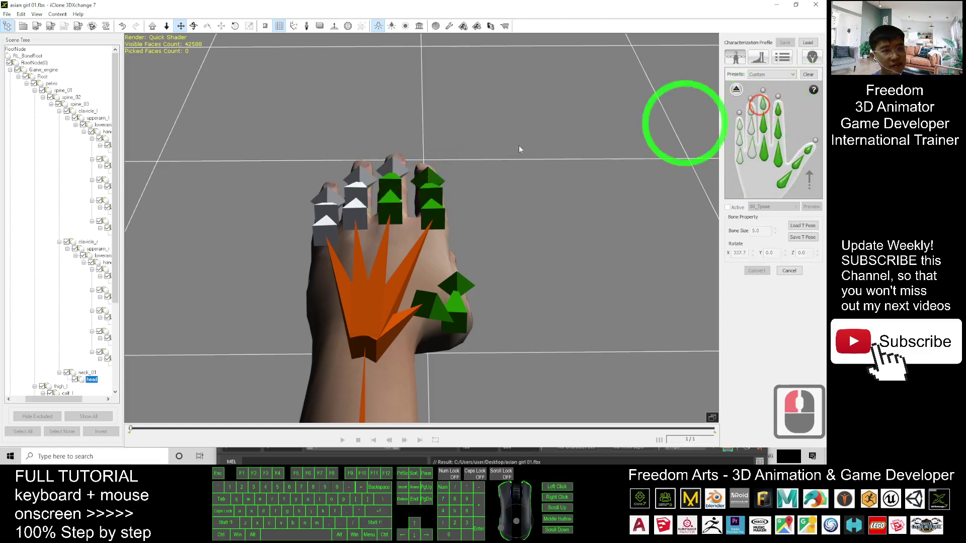
{"action": "left_click", "coordinate": [395, 167]}
Map the three joints of the left ring finger to the ring finger slots, from base to tip
{"action": "left_click", "coordinate": [752, 151]}
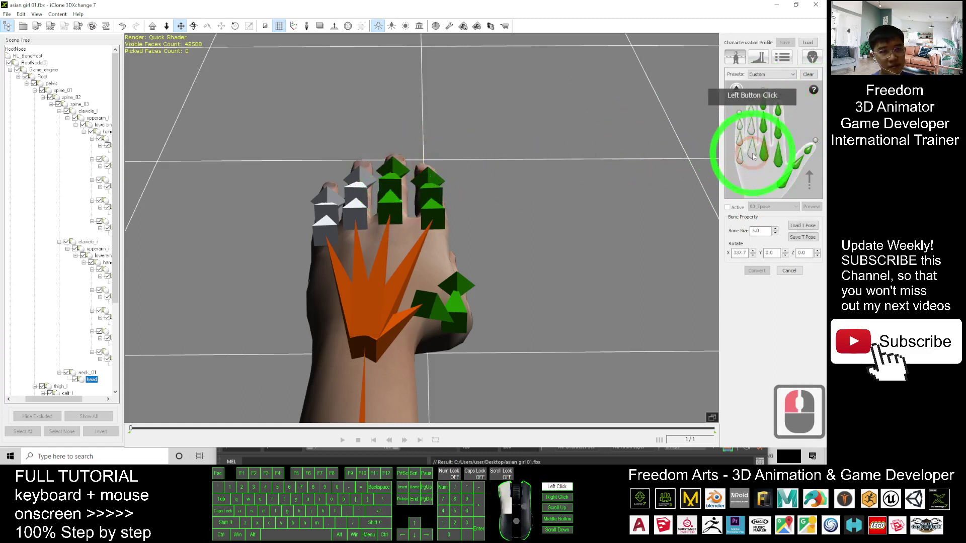
{"action": "left_click", "coordinate": [356, 211]}
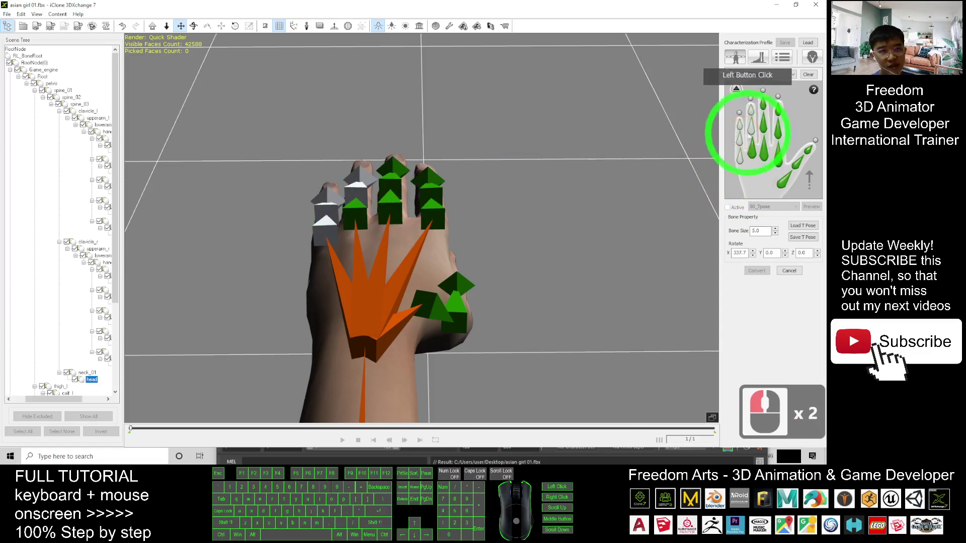
{"action": "left_click", "coordinate": [749, 133]}
{"action": "left_click", "coordinate": [753, 121]}
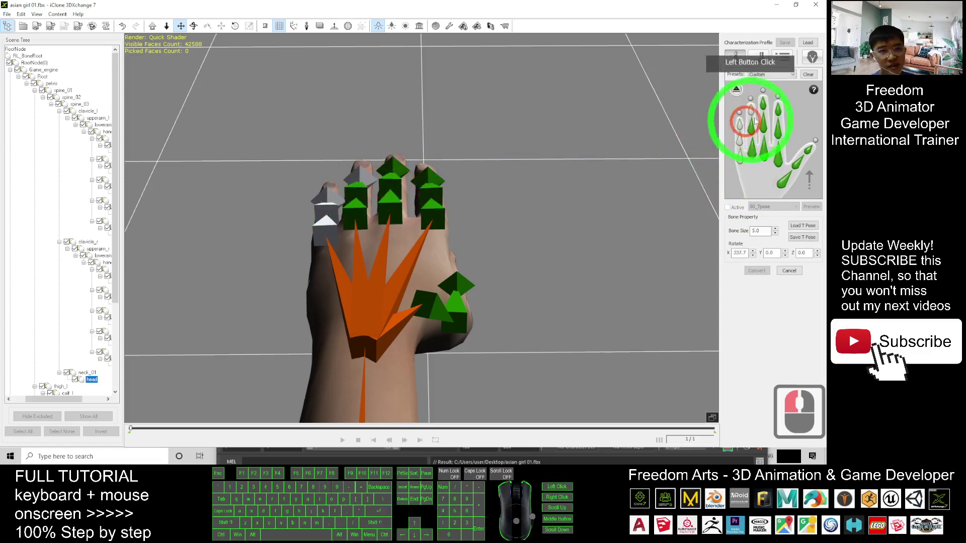
{"action": "left_click", "coordinate": [362, 173]}
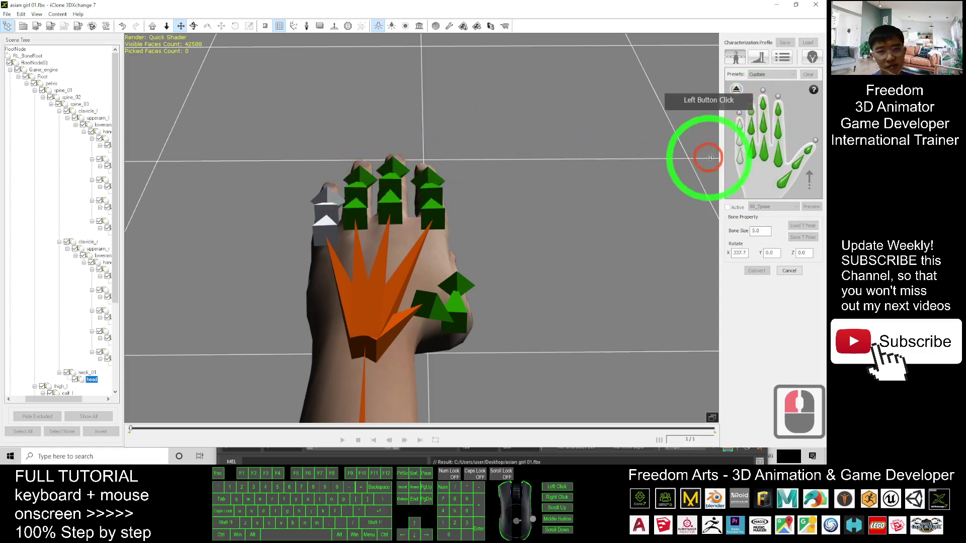
Map the three joints of the left little finger to the little finger slots, from base to tip
{"action": "left_click", "coordinate": [738, 162]}
{"action": "left_click", "coordinate": [326, 224]}
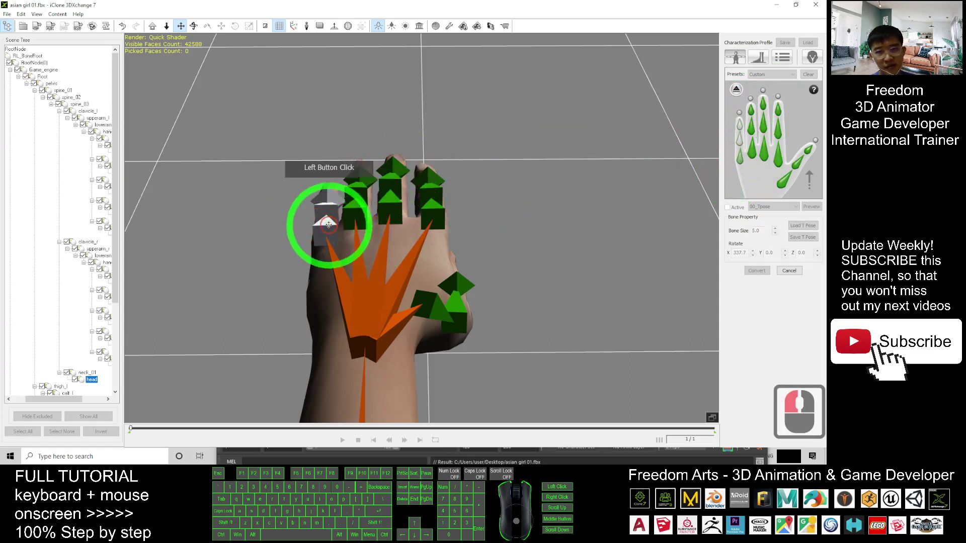
{"action": "left_click", "coordinate": [737, 143]}
{"action": "left_click", "coordinate": [325, 210]}
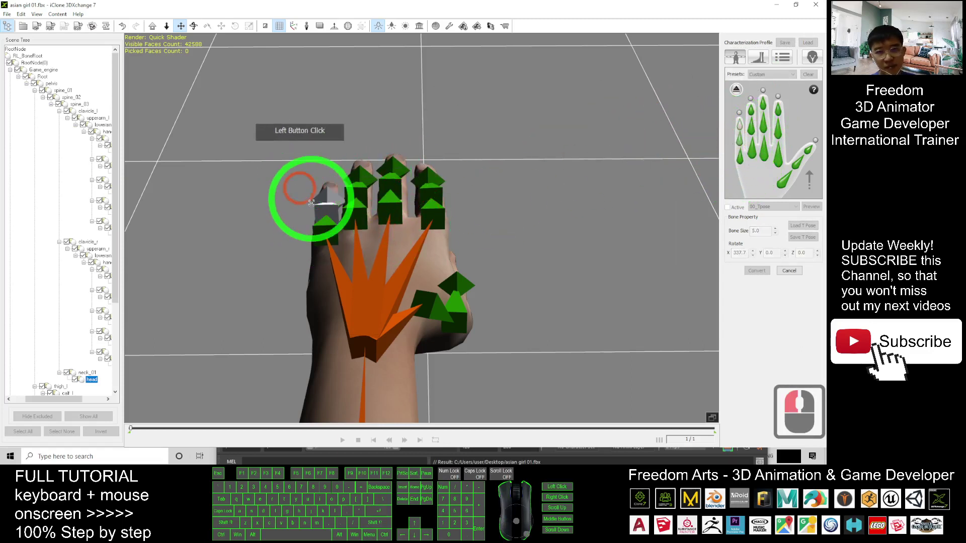
{"action": "left_click", "coordinate": [750, 143]}
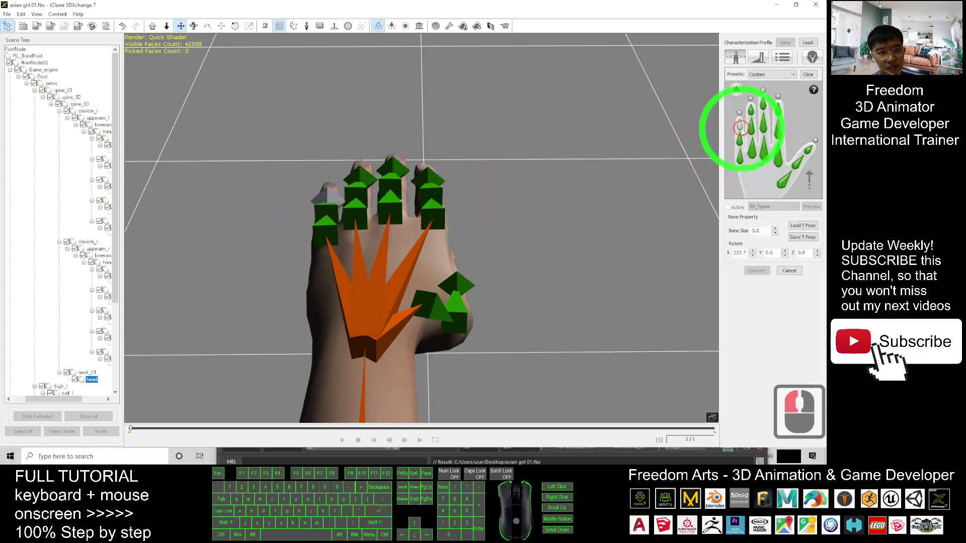
{"action": "left_click", "coordinate": [327, 195]}
Return from the left-hand bone map to the full-body bone map
{"action": "scroll", "coordinate": [367, 194], "scroll_direction": "down", "scroll_amount": 6}
{"action": "key", "text": "x"}
{"action": "left_click_drag", "start_coordinate": [489, 243], "coordinate": [107, 226]}
{"action": "key", "text": "c"}
{"action": "left_click_drag", "start_coordinate": [371, 375], "coordinate": [405, 208]}
{"action": "key", "text": "x"}
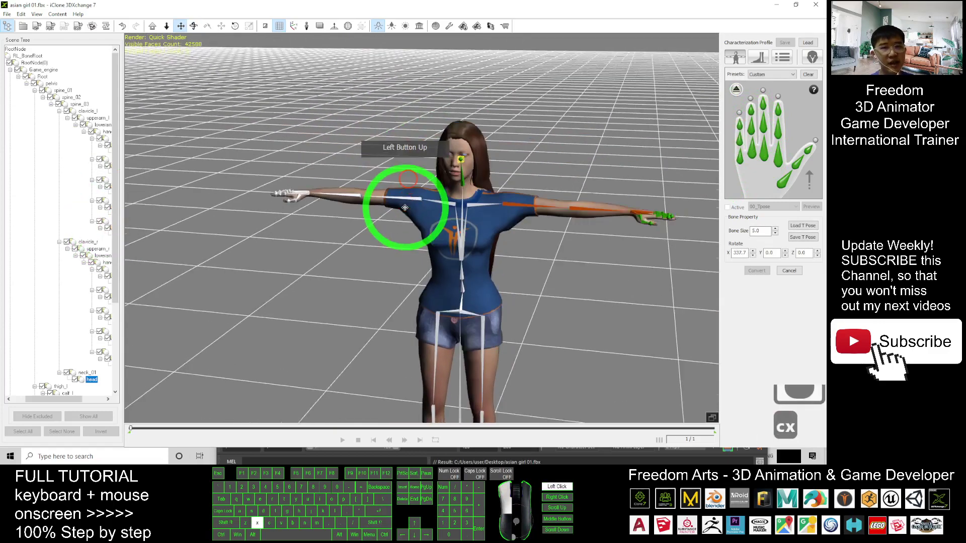
{"action": "scroll", "coordinate": [405, 207], "scroll_direction": "up", "scroll_amount": 2}
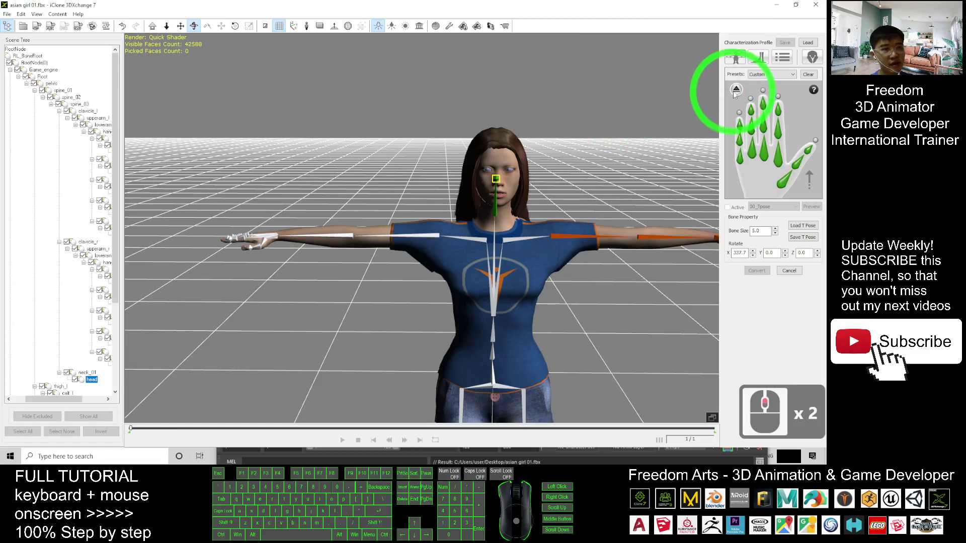
{"action": "left_click", "coordinate": [735, 90]}
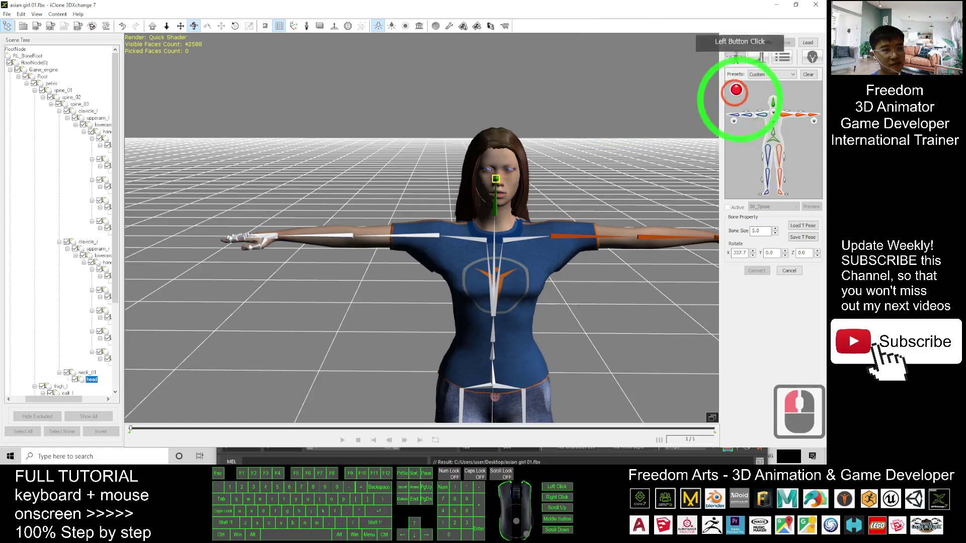
Map the avatar's right upper arm, forearm and hand bones to the matching right arm slots
{"action": "double_click", "coordinate": [430, 236]}
{"action": "key", "text": "x"}
{"action": "left_click_drag", "start_coordinate": [380, 257], "coordinate": [420, 246]}
{"action": "key", "text": "c"}
{"action": "scroll", "coordinate": [369, 242], "scroll_direction": "up", "scroll_amount": 2}
{"action": "key", "text": "x"}
{"action": "left_click", "coordinate": [755, 114]}
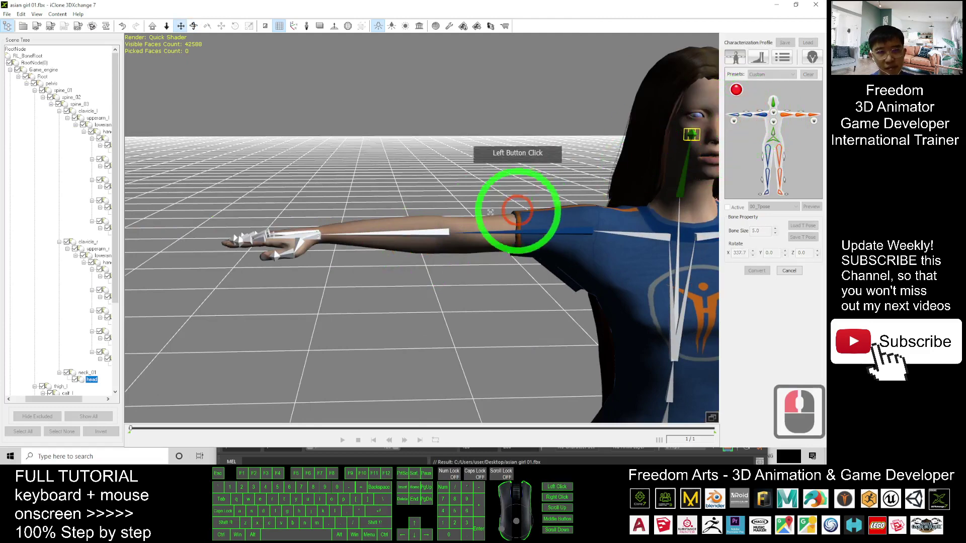
{"action": "left_click", "coordinate": [577, 190]}
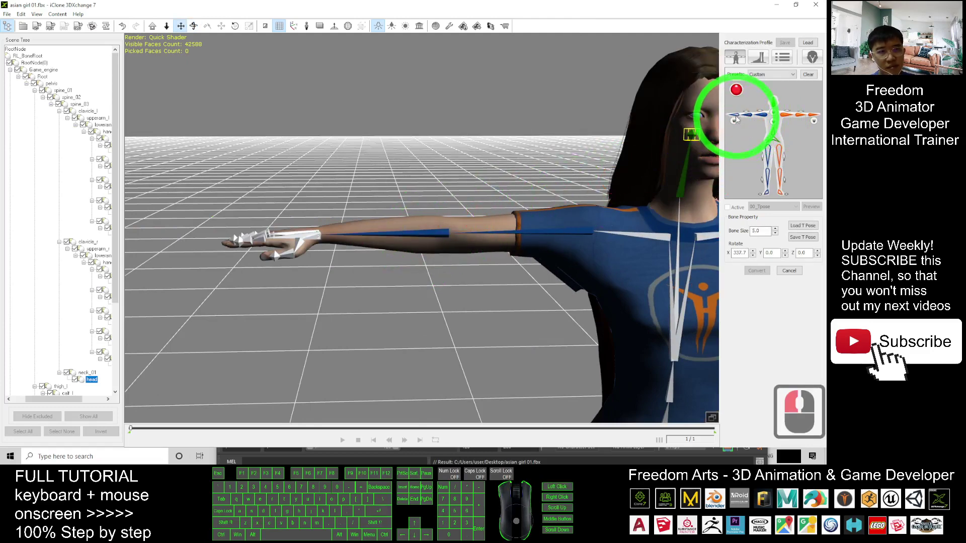
{"action": "left_click", "coordinate": [318, 231]}
Open the right-hand bone map and map the three right thumb joints to the thumb slots, from base to tip
{"action": "key", "text": "c"}
{"action": "left_click_drag", "start_coordinate": [594, 176], "coordinate": [442, 366]}
{"action": "left_click_drag", "start_coordinate": [558, 213], "coordinate": [367, 220]}
{"action": "key", "text": "x"}
{"action": "left_click_drag", "start_coordinate": [674, 151], "coordinate": [509, 321]}
{"action": "key", "text": "c"}
{"action": "scroll", "coordinate": [509, 250], "scroll_direction": "up", "scroll_amount": 2}
{"action": "key", "text": "x"}
{"action": "left_click_drag", "start_coordinate": [544, 246], "coordinate": [496, 243]}
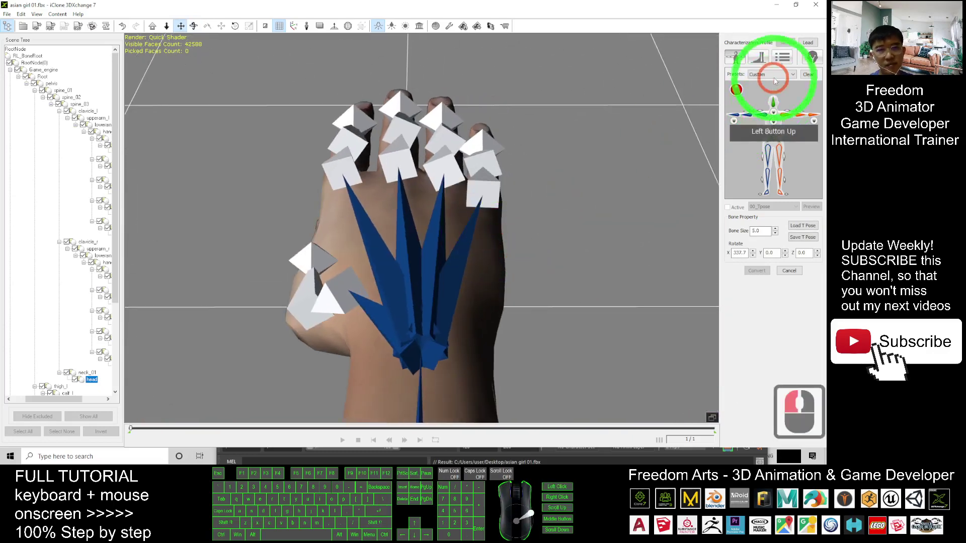
{"action": "left_click", "coordinate": [733, 122]}
{"action": "left_click", "coordinate": [763, 179]}
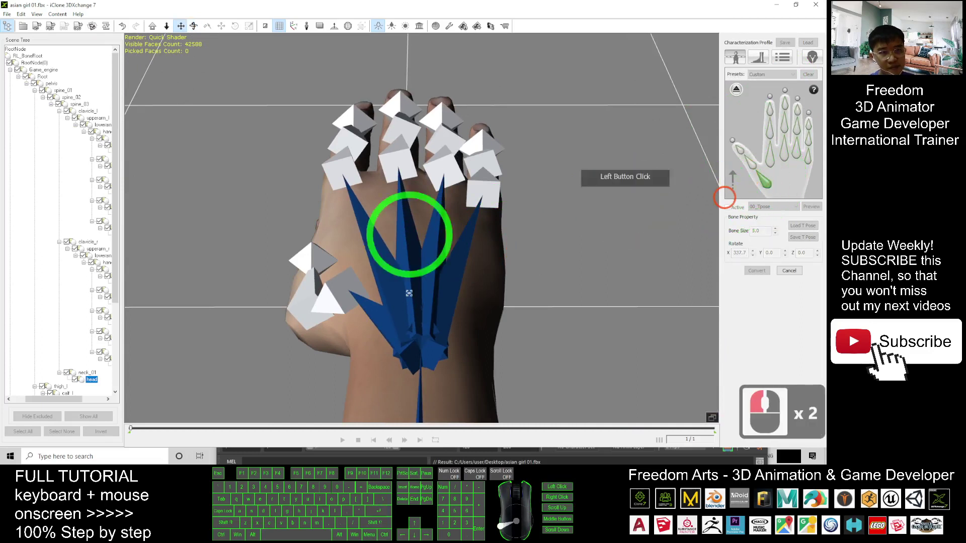
{"action": "left_click", "coordinate": [329, 302]}
{"action": "left_click", "coordinate": [750, 159]}
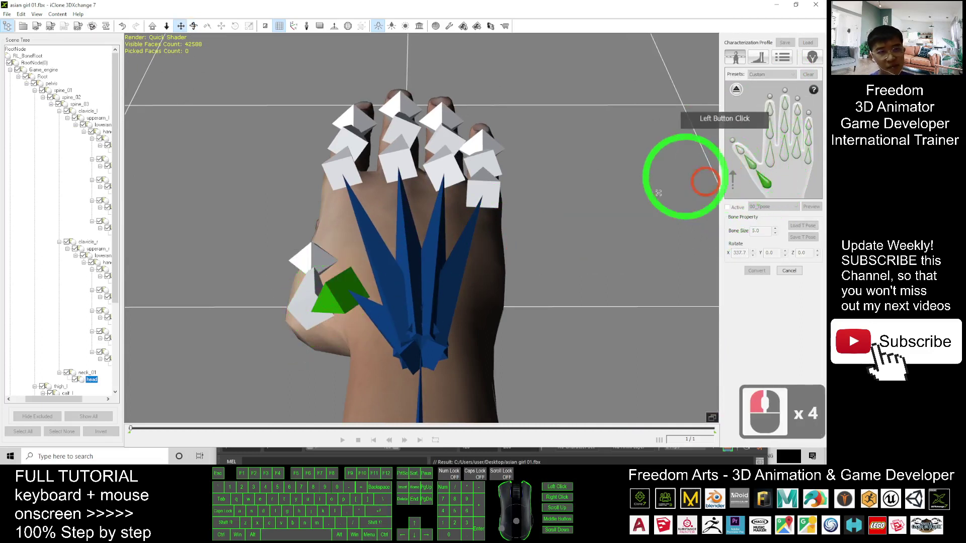
{"action": "left_click", "coordinate": [307, 294]}
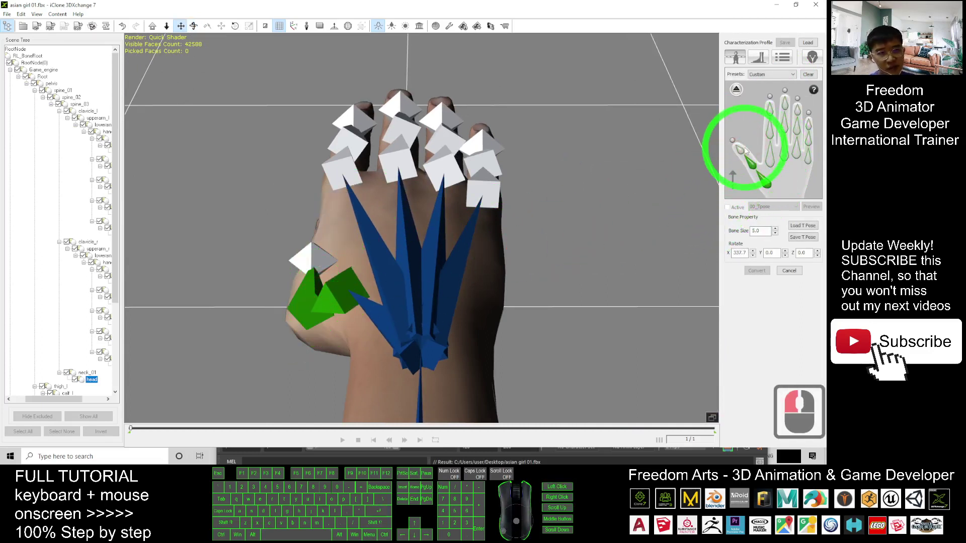
{"action": "left_click", "coordinate": [308, 259]}
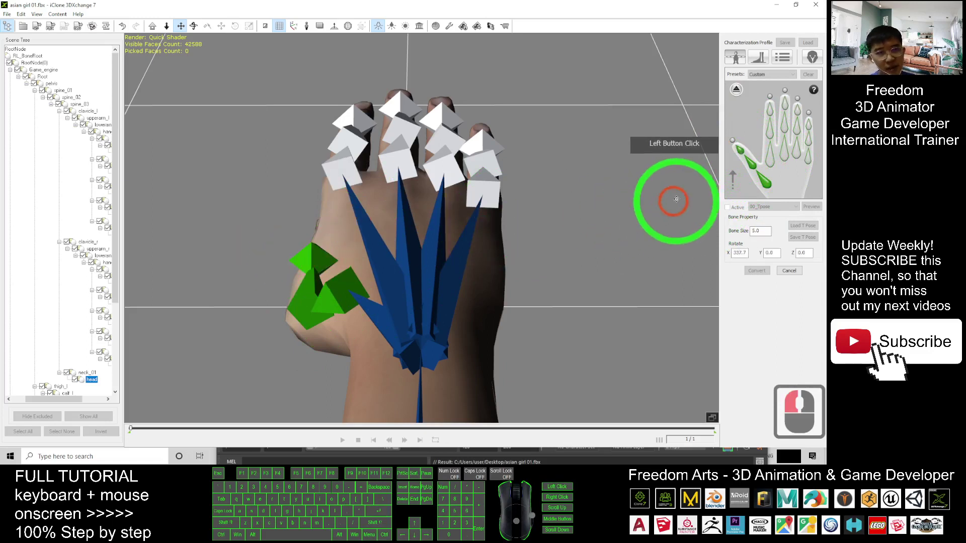
Map the three joints of the right index finger to the index finger slots, from base to tip
{"action": "left_click", "coordinate": [768, 174]}
{"action": "left_click", "coordinate": [339, 160]}
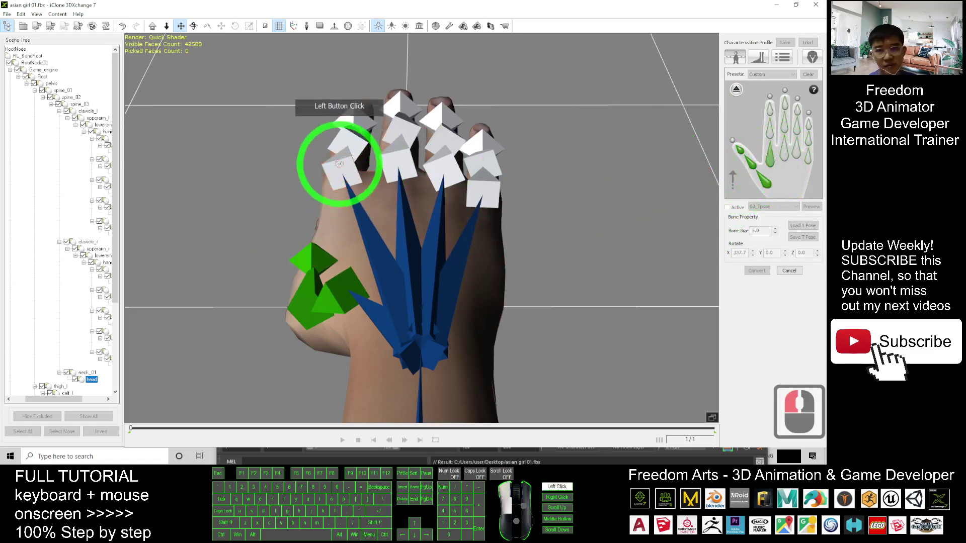
{"action": "left_click", "coordinate": [739, 143]}
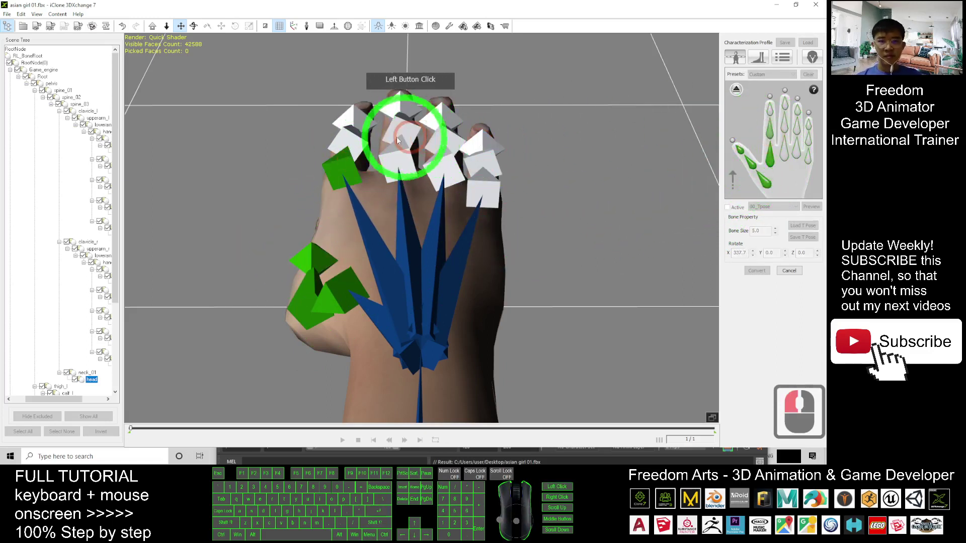
{"action": "left_click", "coordinate": [352, 139]}
{"action": "left_click", "coordinate": [783, 127]}
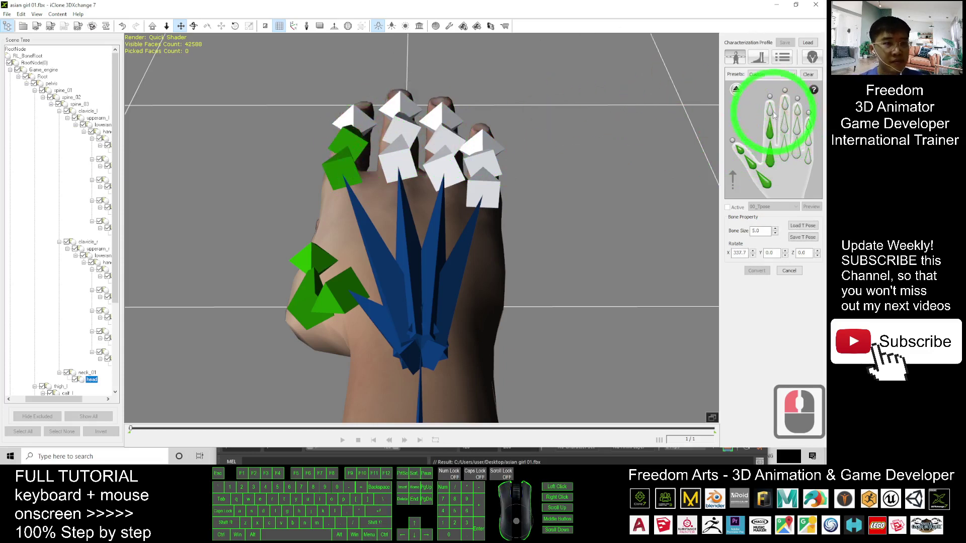
{"action": "left_click", "coordinate": [354, 117]}
{"action": "left_click", "coordinate": [633, 112]}
Map the three joints of the right middle finger to the middle finger slots, from base to tip
{"action": "left_click", "coordinate": [785, 158]}
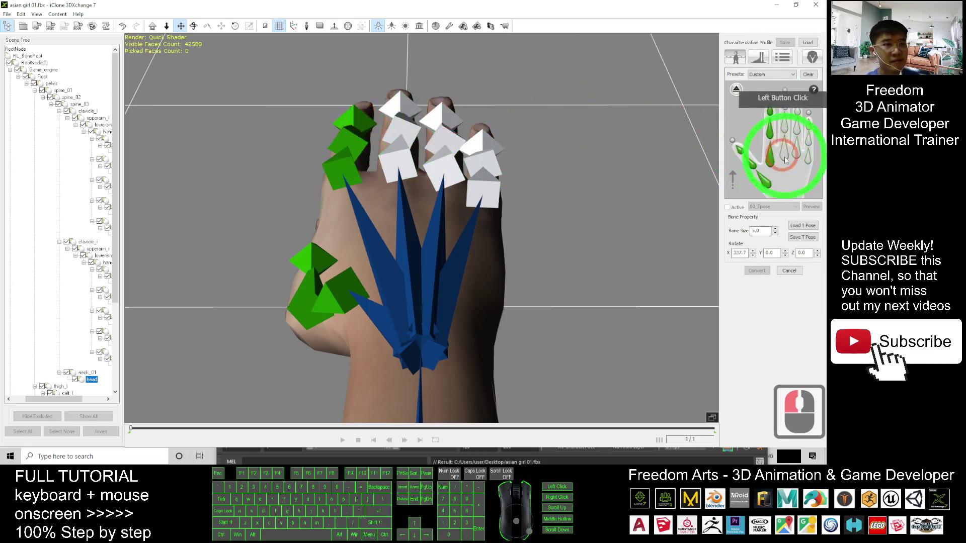
{"action": "left_click", "coordinate": [414, 159]}
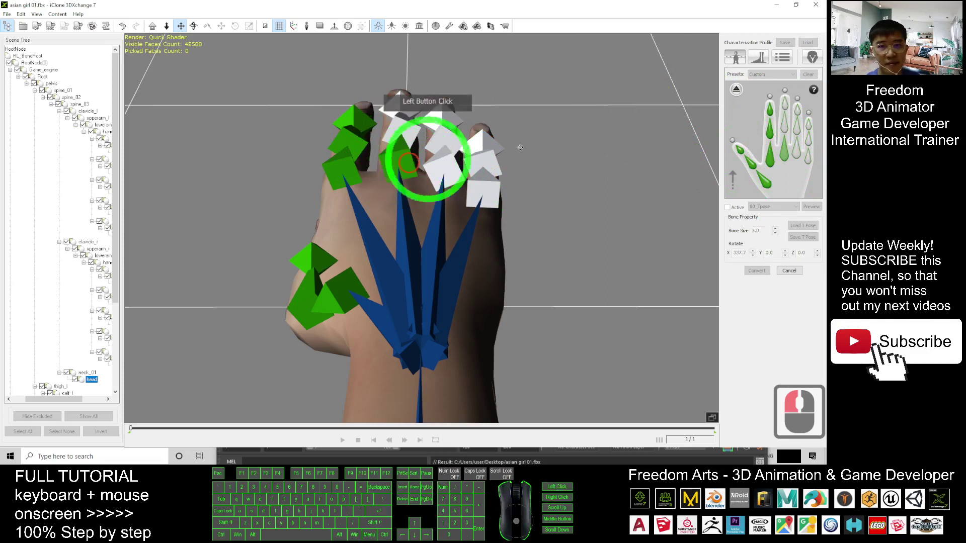
{"action": "left_click", "coordinate": [808, 125]}
{"action": "left_click", "coordinate": [405, 128]}
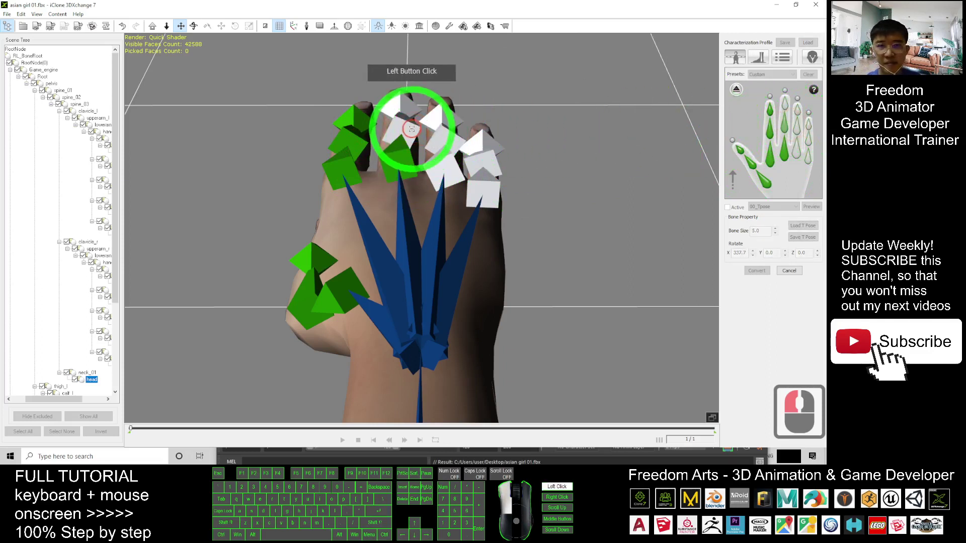
{"action": "left_click", "coordinate": [786, 116]}
{"action": "left_click", "coordinate": [401, 104]}
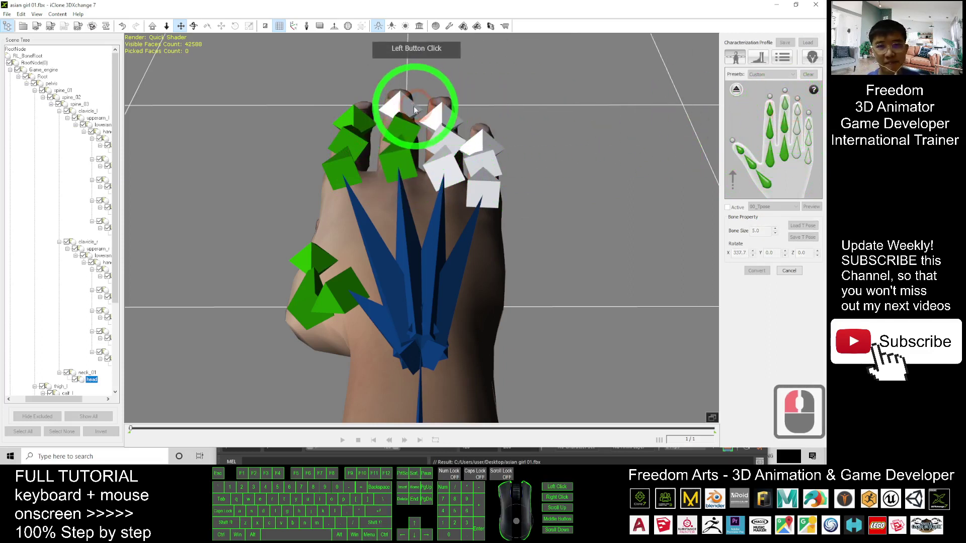
Map the three joints of the right ring finger to the ring finger slots, from base to tip
{"action": "left_click", "coordinate": [786, 143]}
{"action": "left_click", "coordinate": [448, 158]}
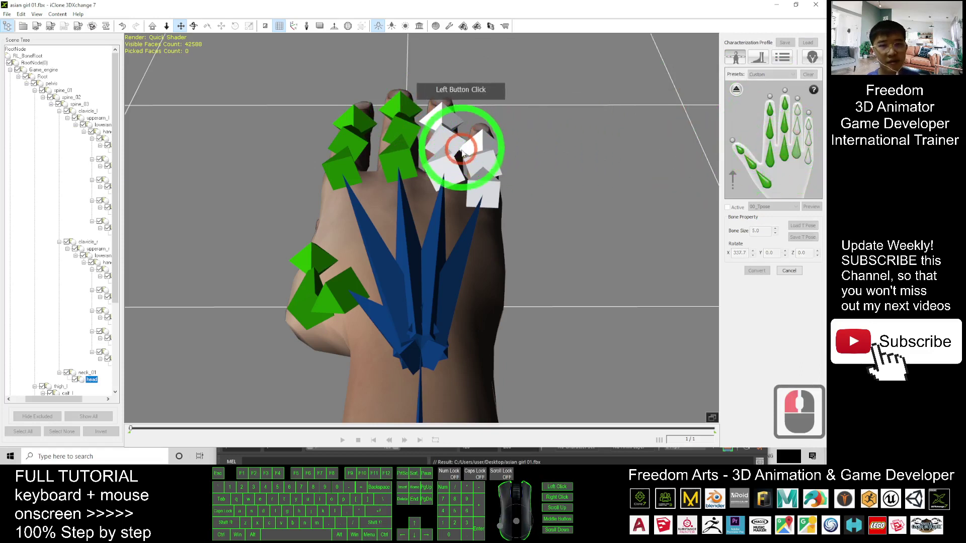
{"action": "left_click", "coordinate": [782, 130]}
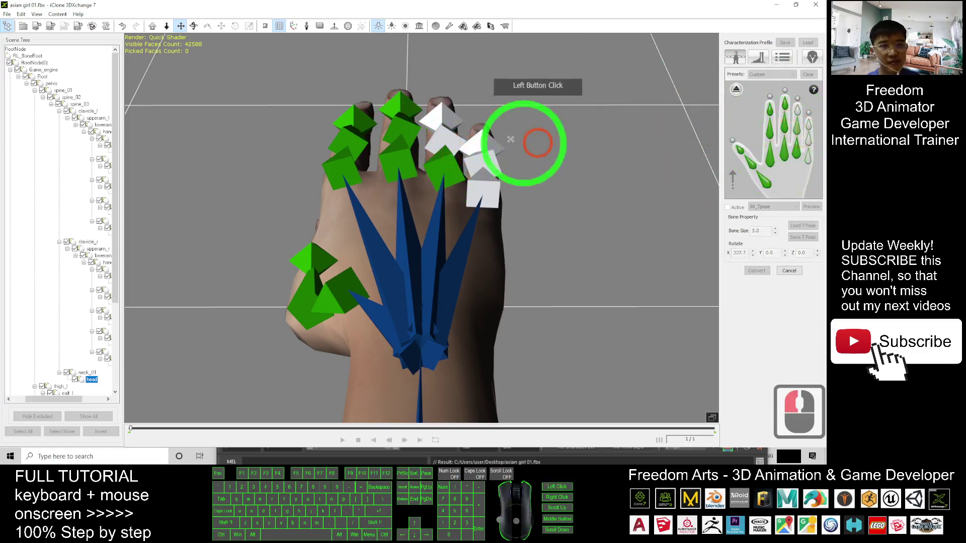
{"action": "left_click", "coordinate": [450, 136]}
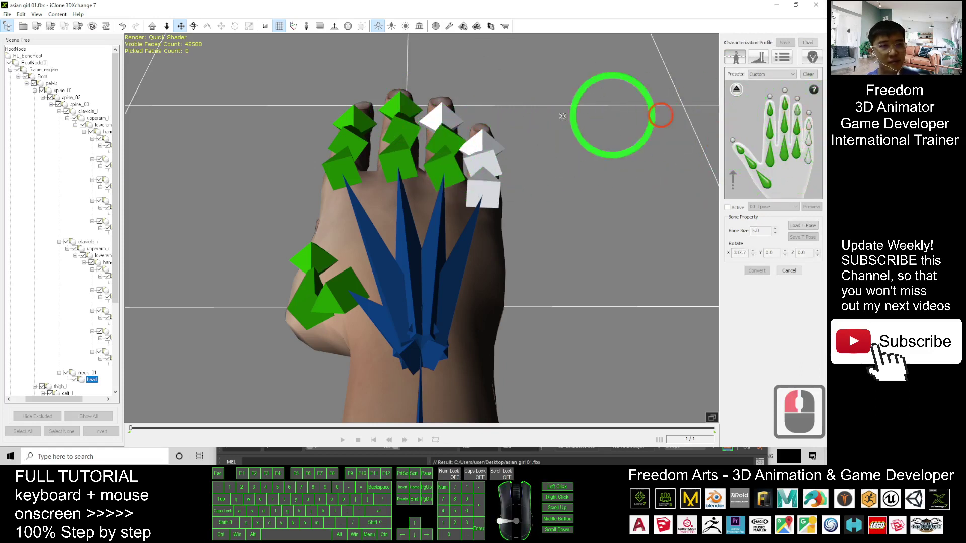
{"action": "left_click", "coordinate": [442, 118]}
Map the three joints of the right little finger to the little finger slots, from base to tip
{"action": "left_click", "coordinate": [796, 150]}
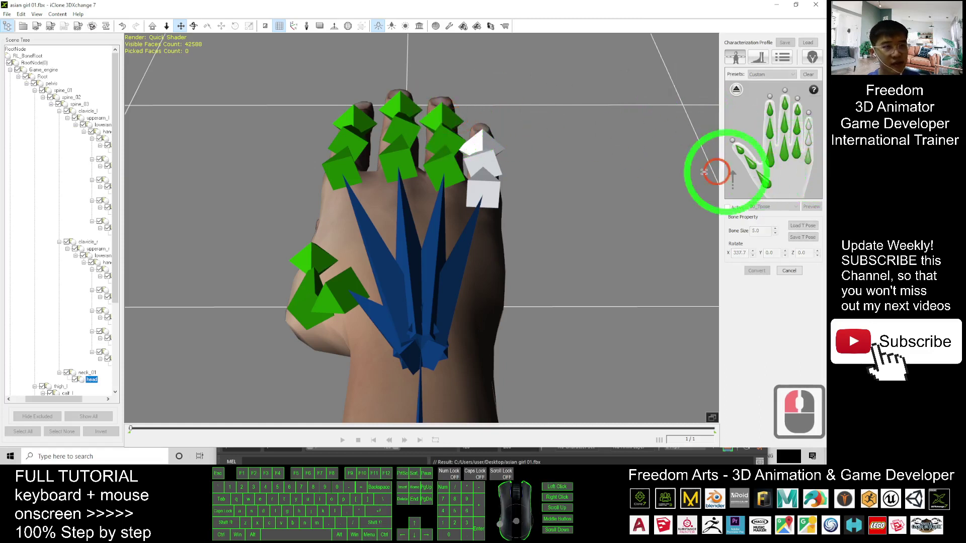
{"action": "left_click", "coordinate": [482, 191]}
{"action": "left_click", "coordinate": [815, 149]}
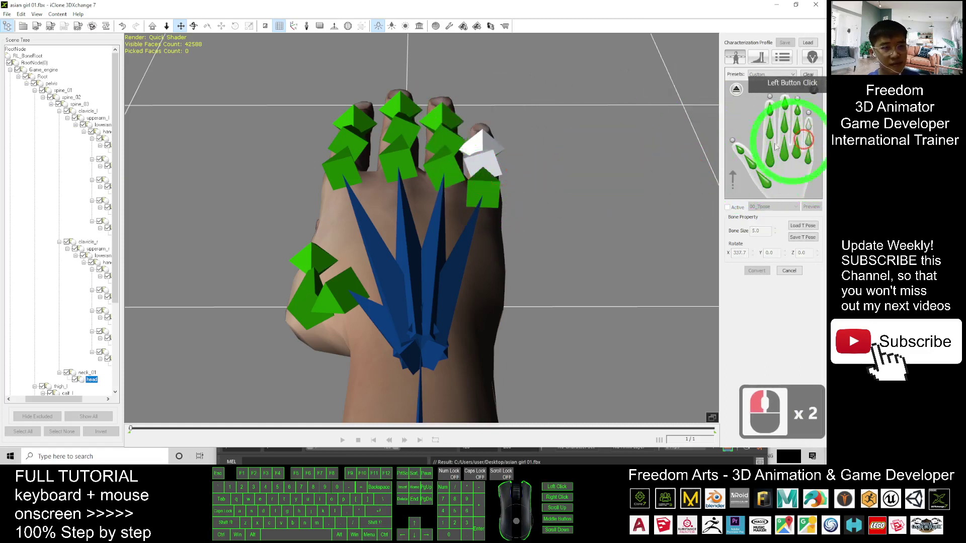
{"action": "left_click", "coordinate": [500, 160]}
{"action": "left_click", "coordinate": [808, 140]}
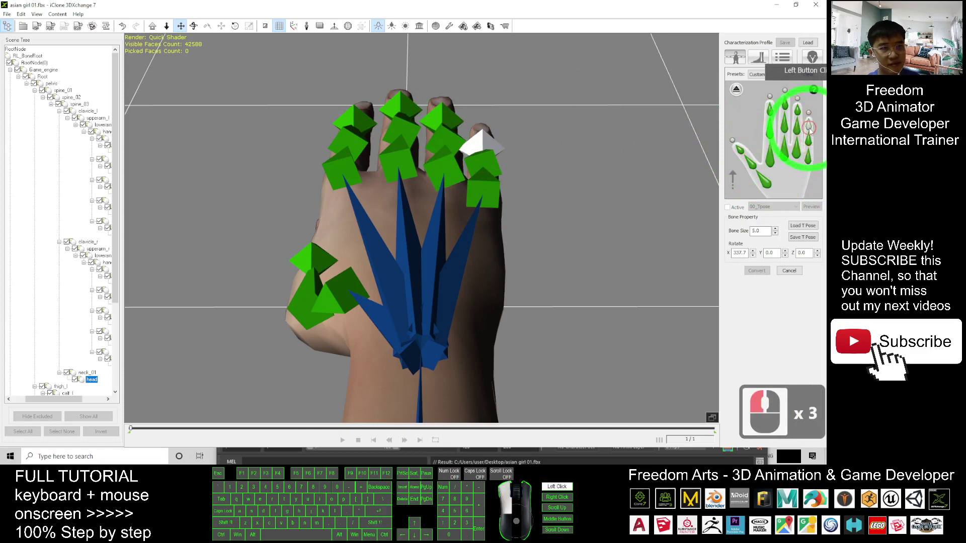
{"action": "left_click", "coordinate": [472, 143]}
{"action": "left_click", "coordinate": [480, 143]}
Return from the right-hand bone map to the full-body bone map
{"action": "scroll", "coordinate": [501, 159], "scroll_direction": "down", "scroll_amount": 2}
{"action": "left_click_drag", "start_coordinate": [496, 257], "coordinate": [549, 118]}
{"action": "key", "text": "c"}
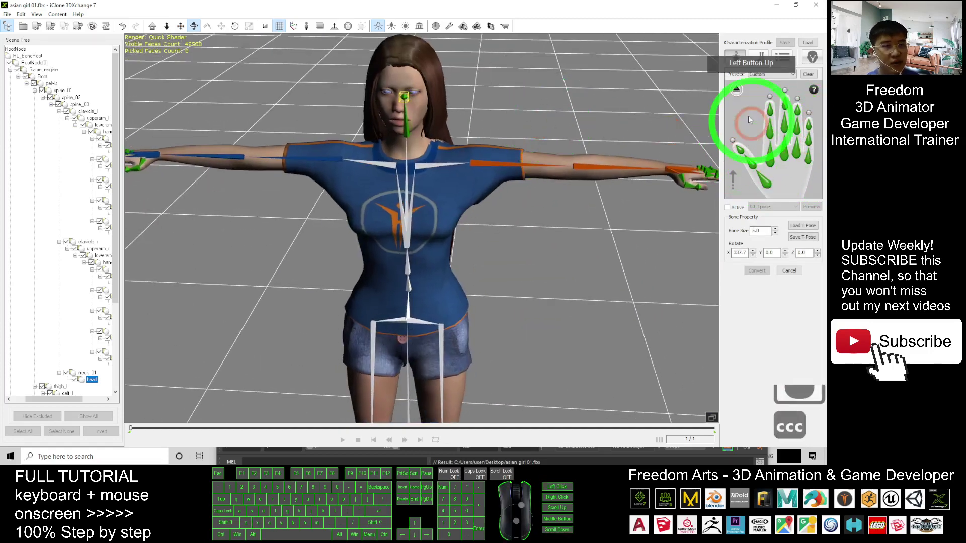
{"action": "left_click", "coordinate": [737, 91]}
Map the avatar's pelvis bone to the hip slot and its lowest spine bone to the slot above it
{"action": "key", "text": "c"}
{"action": "left_click_drag", "start_coordinate": [412, 319], "coordinate": [469, 144]}
{"action": "scroll", "coordinate": [435, 282], "scroll_direction": "up", "scroll_amount": 3}
{"action": "key", "text": "x"}
{"action": "scroll", "coordinate": [465, 166], "scroll_direction": "down", "scroll_amount": 1}
{"action": "left_click_drag", "start_coordinate": [567, 179], "coordinate": [531, 208]}
{"action": "left_click", "coordinate": [773, 114]}
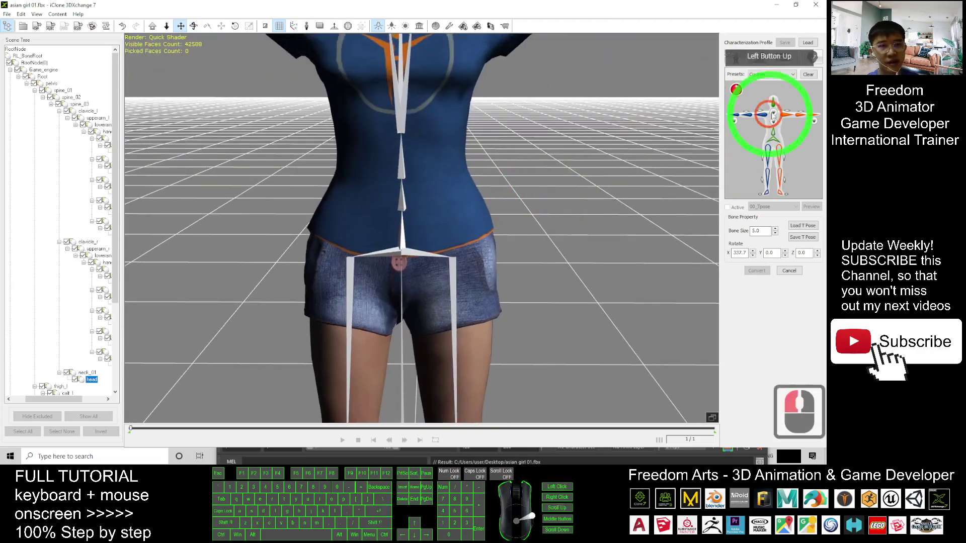
{"action": "left_click", "coordinate": [418, 246]}
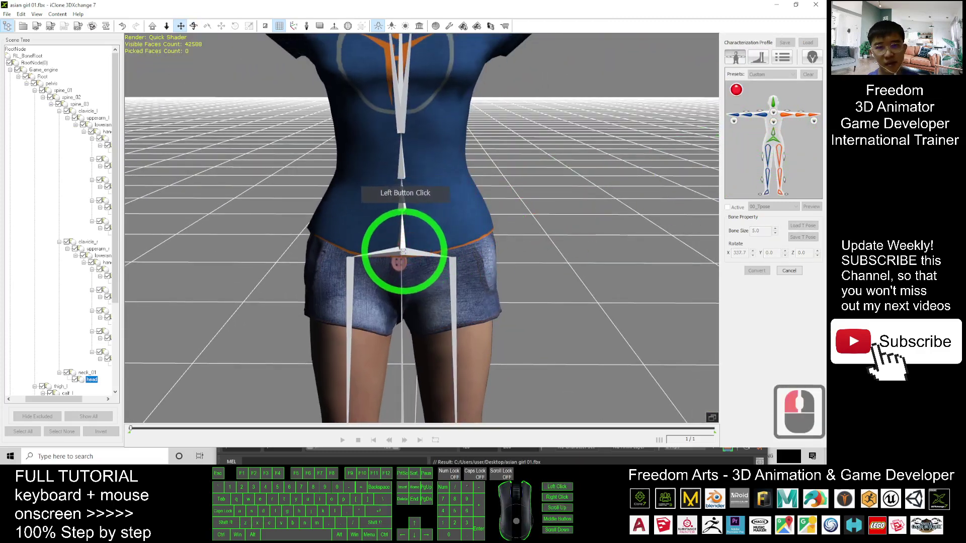
{"action": "left_click", "coordinate": [775, 135]}
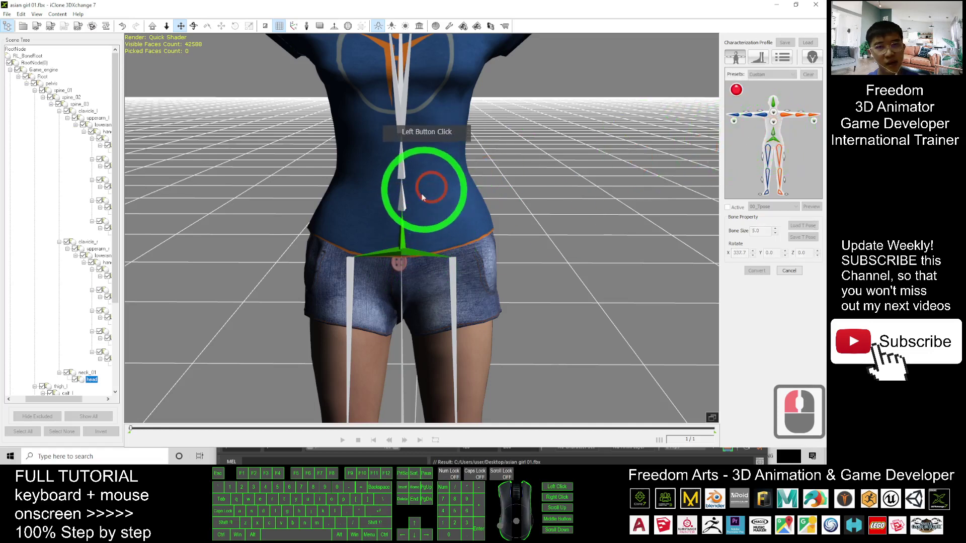
{"action": "left_click", "coordinate": [402, 201]}
Map the middle and upper spine bones to the two lowest slots of the spine bone map, and return to the full-body map
{"action": "key", "text": "x"}
{"action": "left_click_drag", "start_coordinate": [530, 124], "coordinate": [533, 188]}
{"action": "key", "text": "c"}
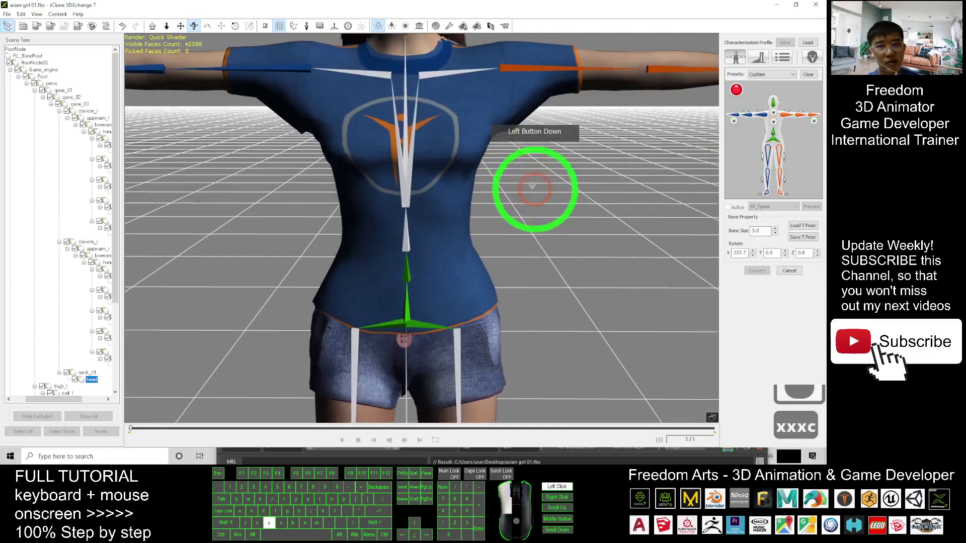
{"action": "left_click", "coordinate": [773, 124]}
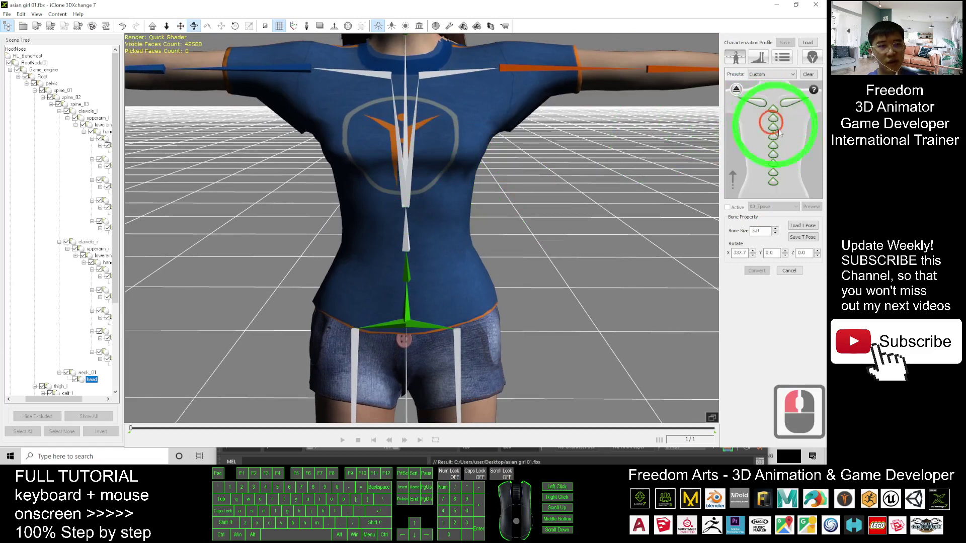
{"action": "double_click", "coordinate": [775, 182]}
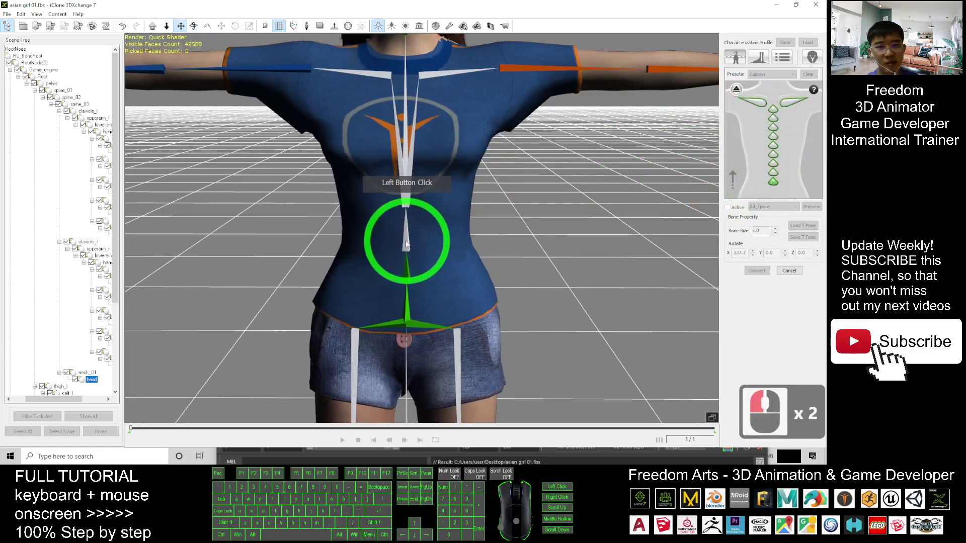
{"action": "left_click", "coordinate": [772, 154]}
{"action": "left_click", "coordinate": [391, 164]}
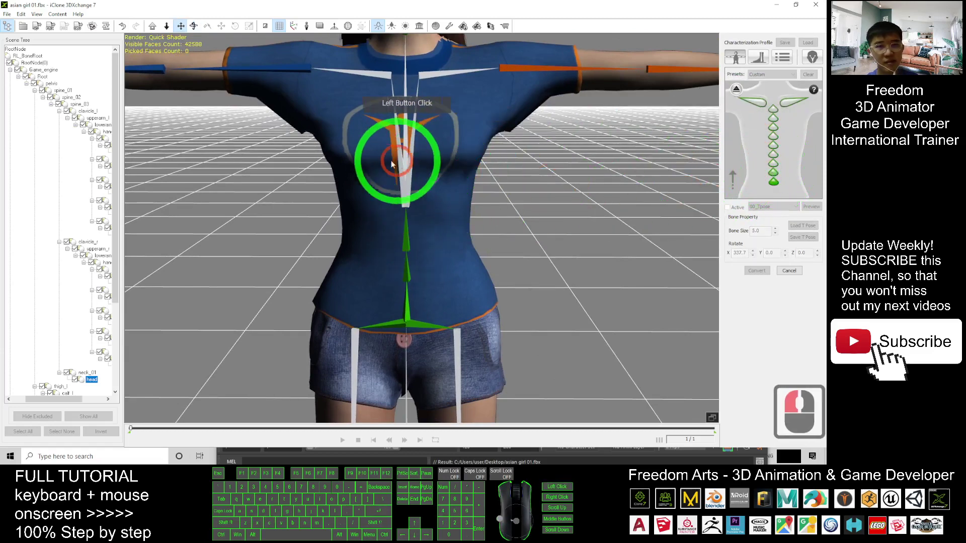
{"action": "left_click", "coordinate": [409, 109]}
{"action": "left_click", "coordinate": [360, 69]}
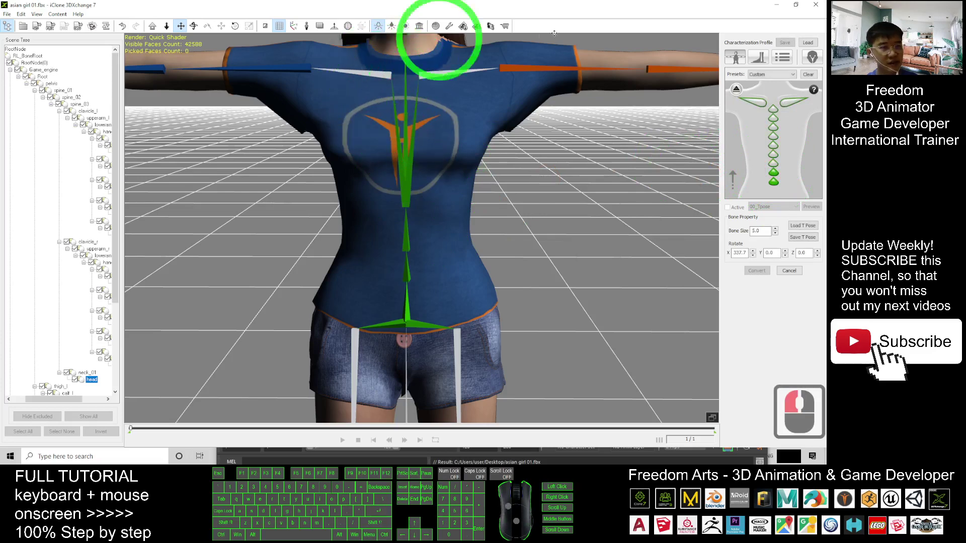
{"action": "left_click", "coordinate": [737, 90]}
Map the avatar's right and left thigh bones to the matching thigh slots
{"action": "scroll", "coordinate": [537, 263], "scroll_direction": "down", "scroll_amount": 4}
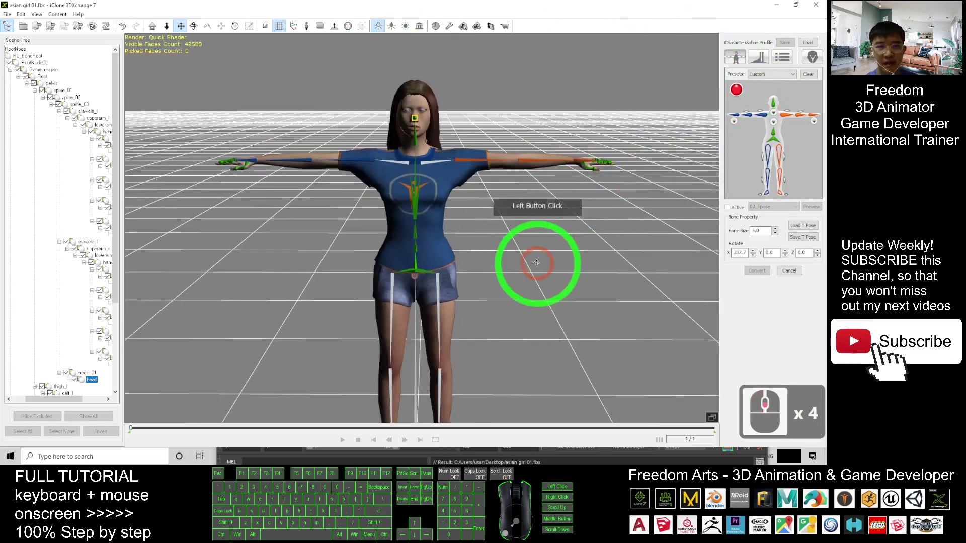
{"action": "key", "text": "x"}
{"action": "left_click_drag", "start_coordinate": [537, 263], "coordinate": [571, 136]}
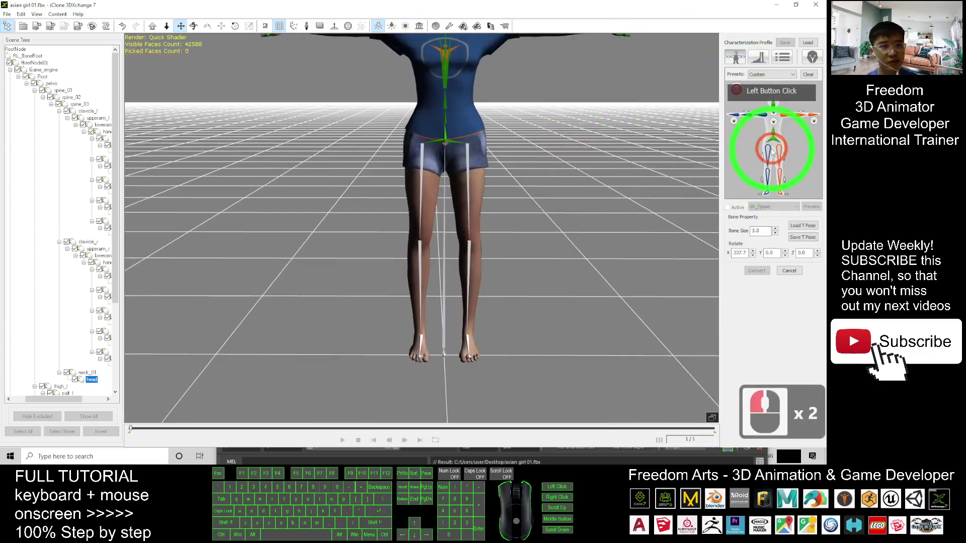
{"action": "double_click", "coordinate": [771, 149]}
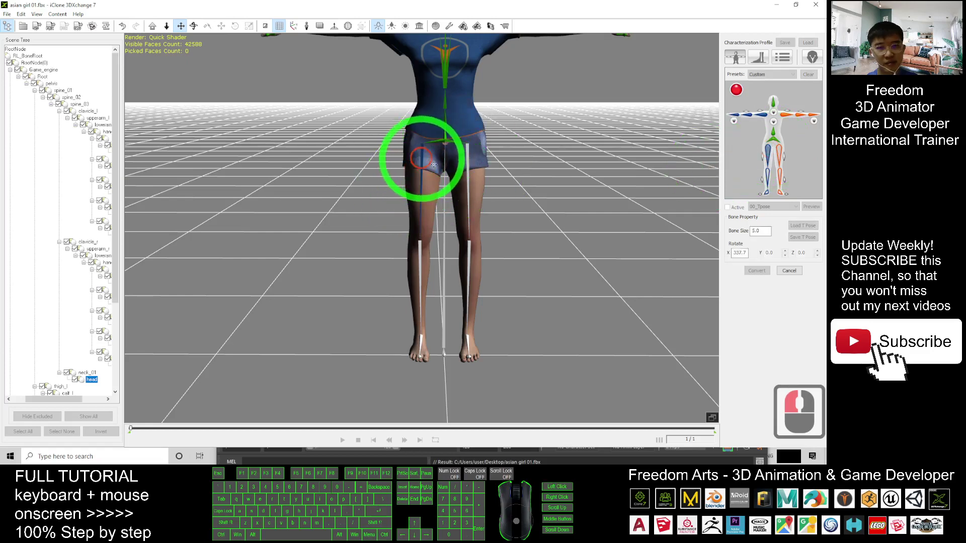
{"action": "scroll", "coordinate": [434, 165], "scroll_direction": "up", "scroll_amount": 3}
{"action": "left_click", "coordinate": [781, 152]}
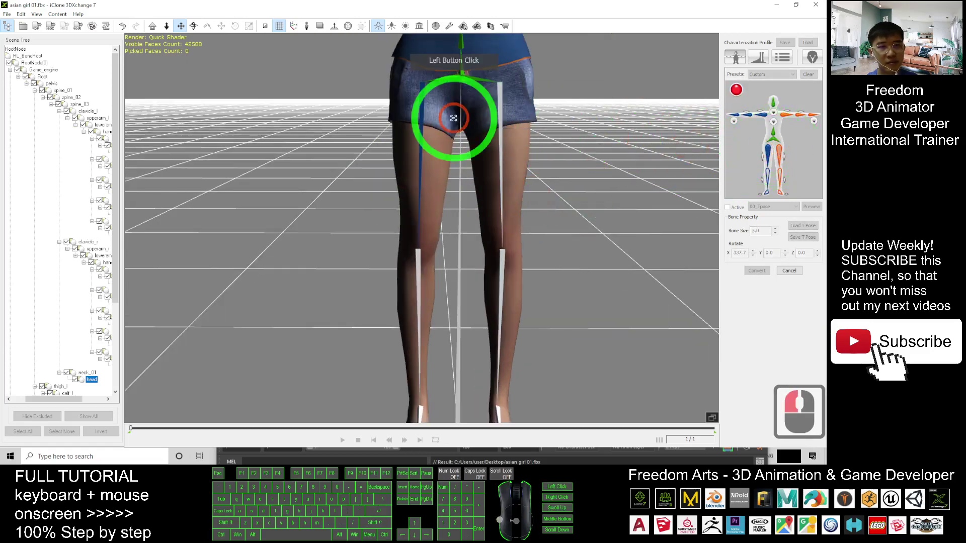
{"action": "left_click", "coordinate": [500, 112]}
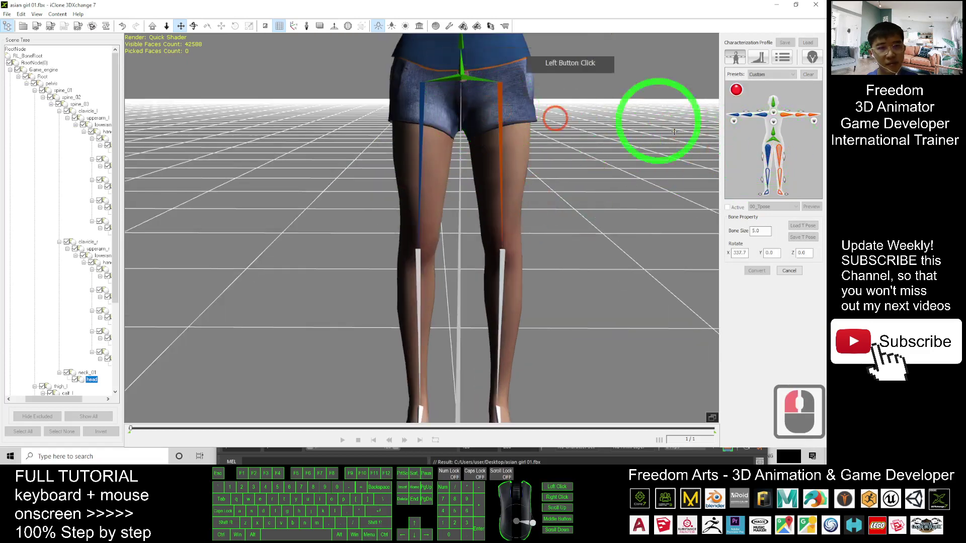
Map the right and left calf bones to the matching lower leg slots
{"action": "double_click", "coordinate": [768, 172]}
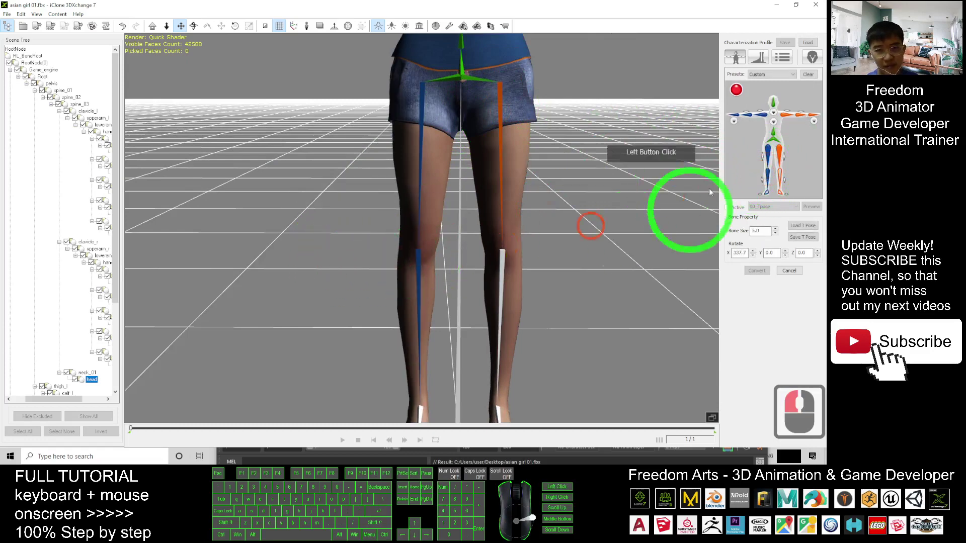
{"action": "left_click", "coordinate": [780, 172]}
{"action": "left_click", "coordinate": [490, 255]}
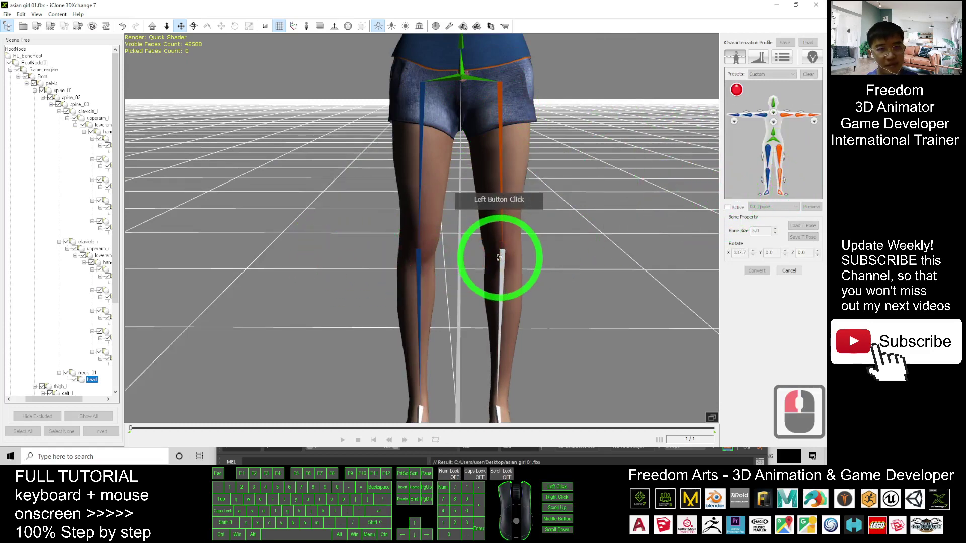
{"action": "left_click", "coordinate": [500, 257]}
Map the right and left foot bones to the matching foot slots
{"action": "double_click", "coordinate": [766, 191]}
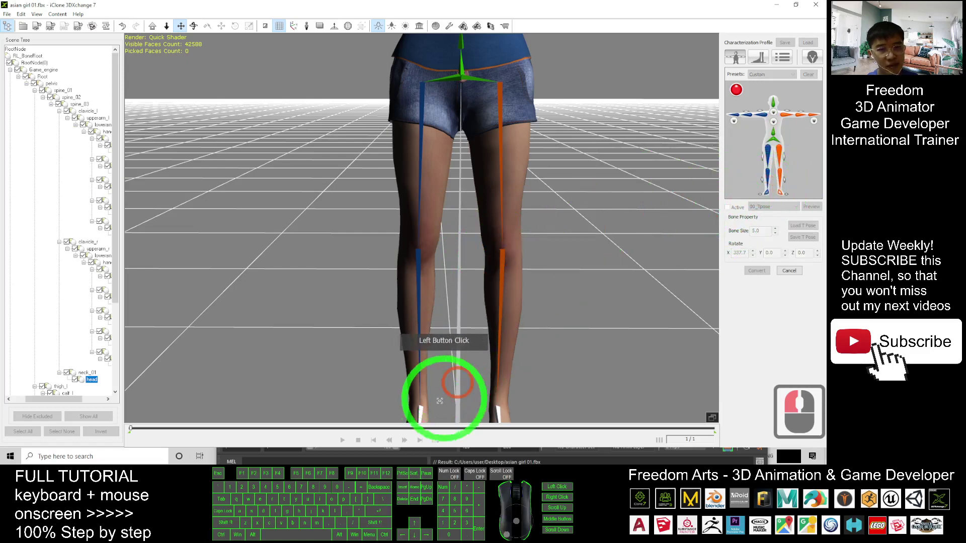
{"action": "left_click", "coordinate": [423, 418]}
{"action": "double_click", "coordinate": [421, 416]}
{"action": "key", "text": "x"}
{"action": "left_click_drag", "start_coordinate": [554, 343], "coordinate": [537, 237]}
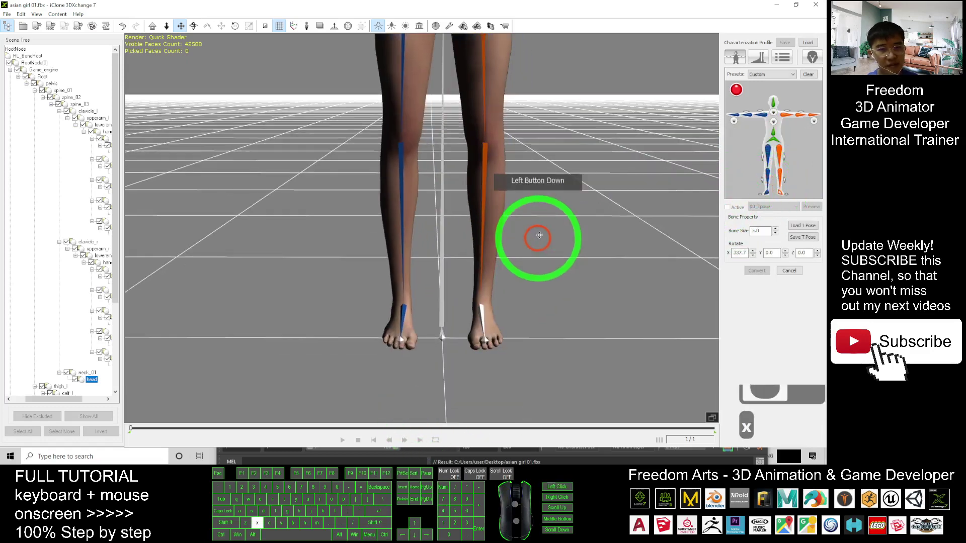
{"action": "left_click", "coordinate": [478, 317]}
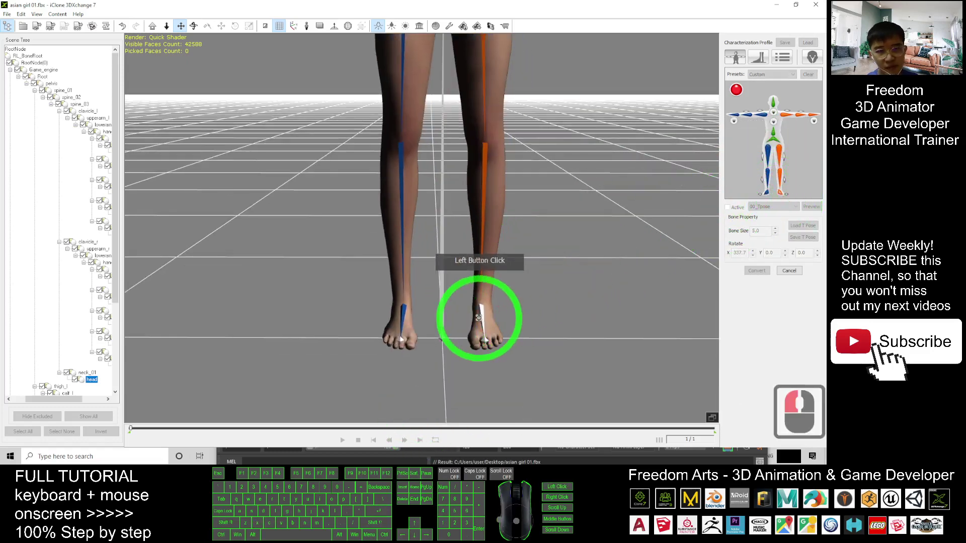
Activate the completed characterization and convert the avatar to a non-standard character
{"action": "key", "text": "x"}
{"action": "left_click_drag", "start_coordinate": [638, 153], "coordinate": [644, 264]}
{"action": "key", "text": "c"}
{"action": "left_click_drag", "start_coordinate": [580, 240], "coordinate": [691, 206]}
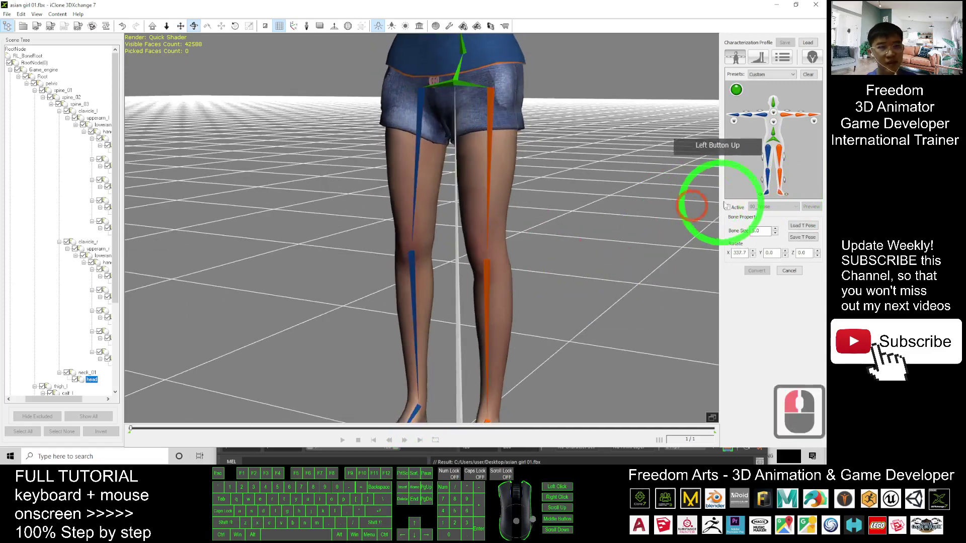
{"action": "left_click", "coordinate": [728, 207]}
{"action": "scroll", "coordinate": [619, 219], "scroll_direction": "down", "scroll_amount": 5}
{"action": "key", "text": "x"}
{"action": "left_click_drag", "start_coordinate": [590, 221], "coordinate": [623, 243]}
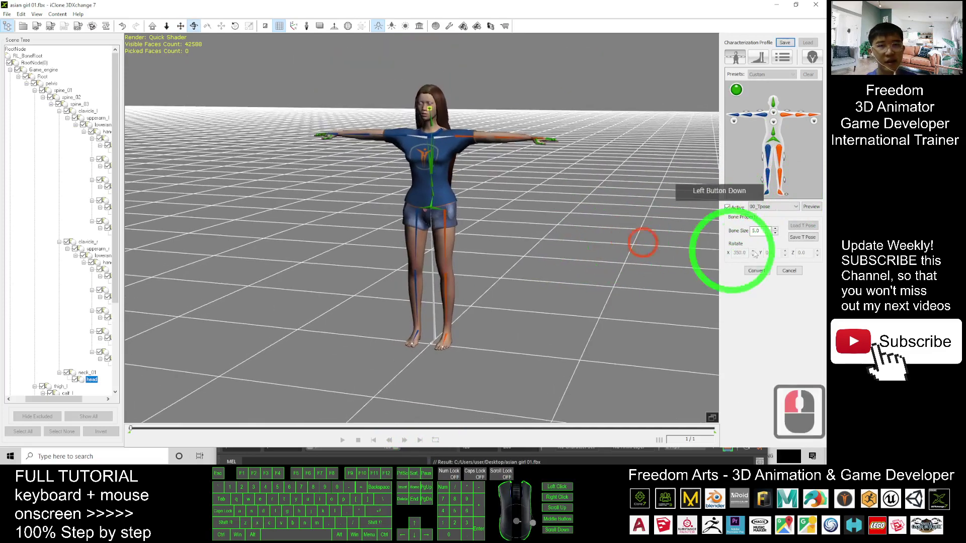
{"action": "left_click", "coordinate": [761, 271]}
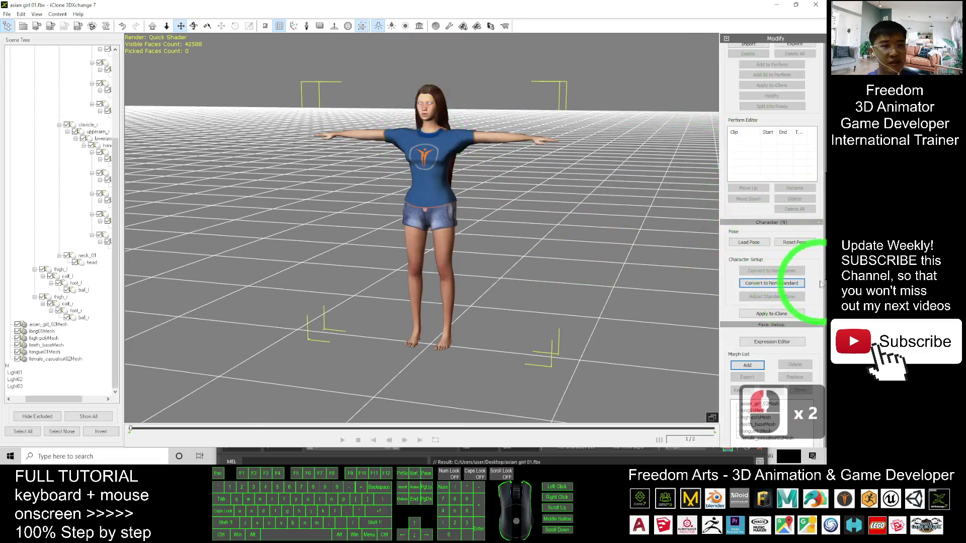
Open the iClone content export for the converted avatar and enable Export Geometry
{"action": "left_click_drag", "start_coordinate": [824, 277], "coordinate": [820, 97]}
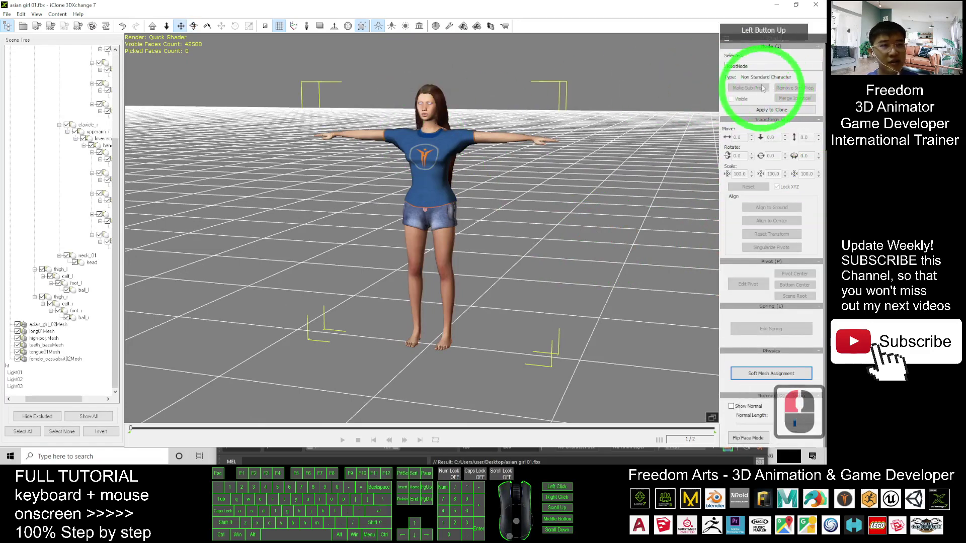
{"action": "left_click_drag", "start_coordinate": [614, 5], "coordinate": [405, 47]}
{"action": "left_click", "coordinate": [396, 75]}
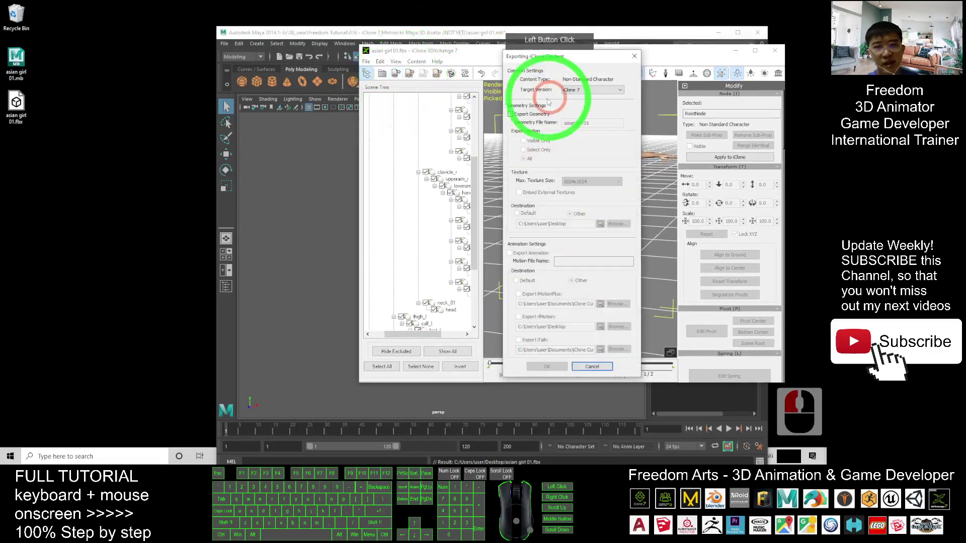
{"action": "left_click", "coordinate": [511, 114]}
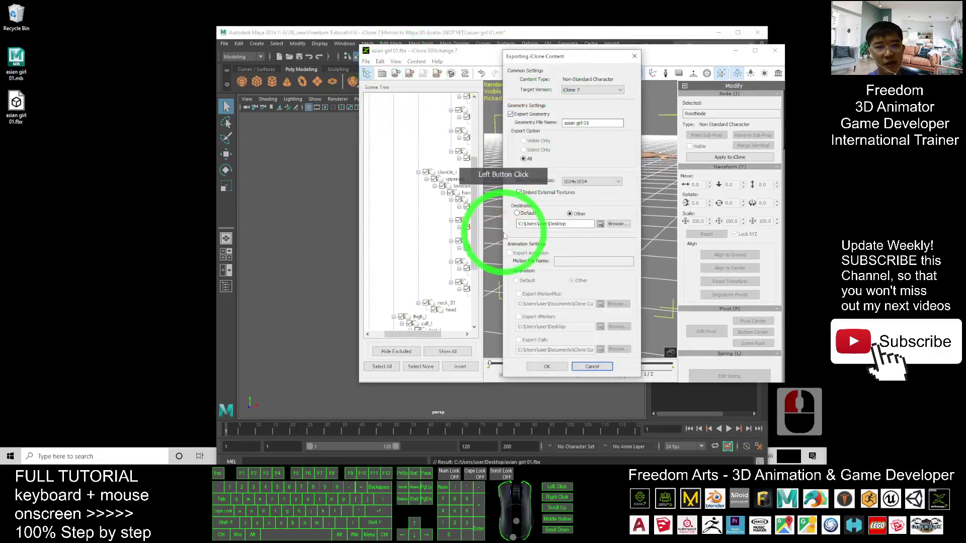
Set the geometry destination folder to Desktop and export the asian girl 01 character for iClone 7
{"action": "left_click", "coordinate": [618, 224]}
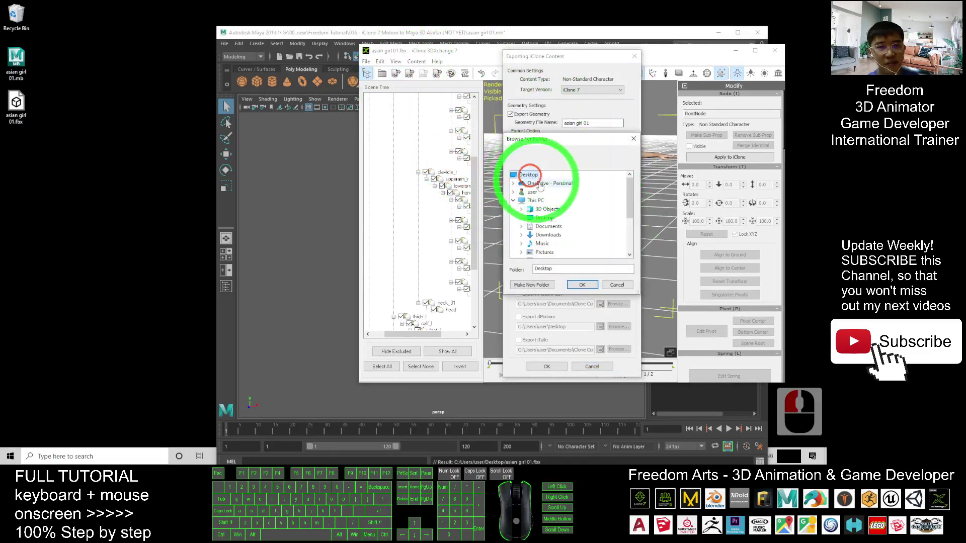
{"action": "left_click", "coordinate": [582, 285]}
{"action": "left_click", "coordinate": [559, 369]}
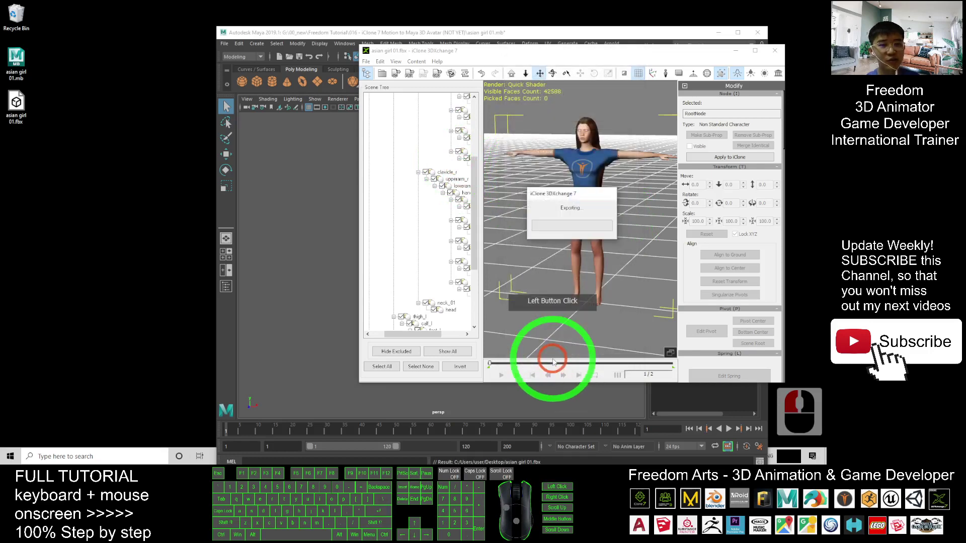
{"action": "left_click", "coordinate": [169, 211]}
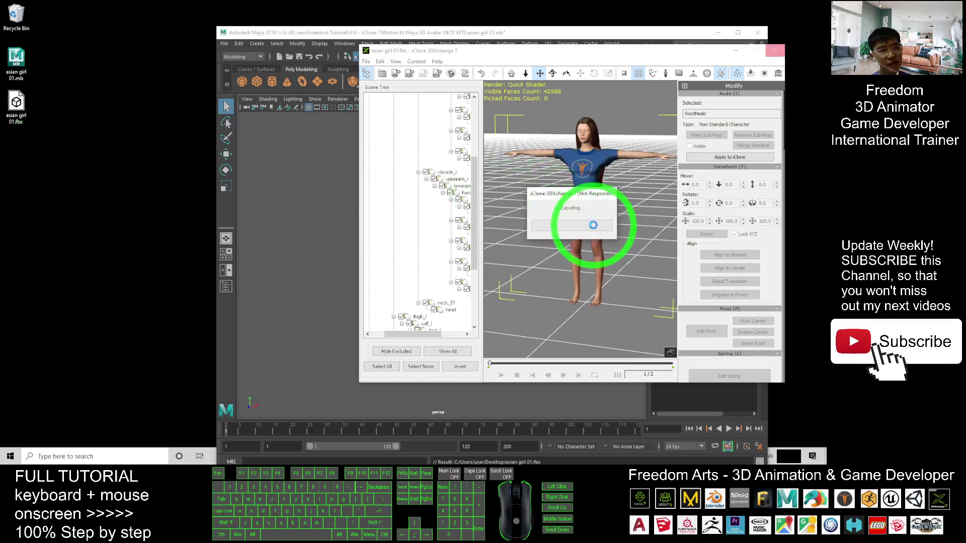
{"action": "left_click", "coordinate": [27, 153]}
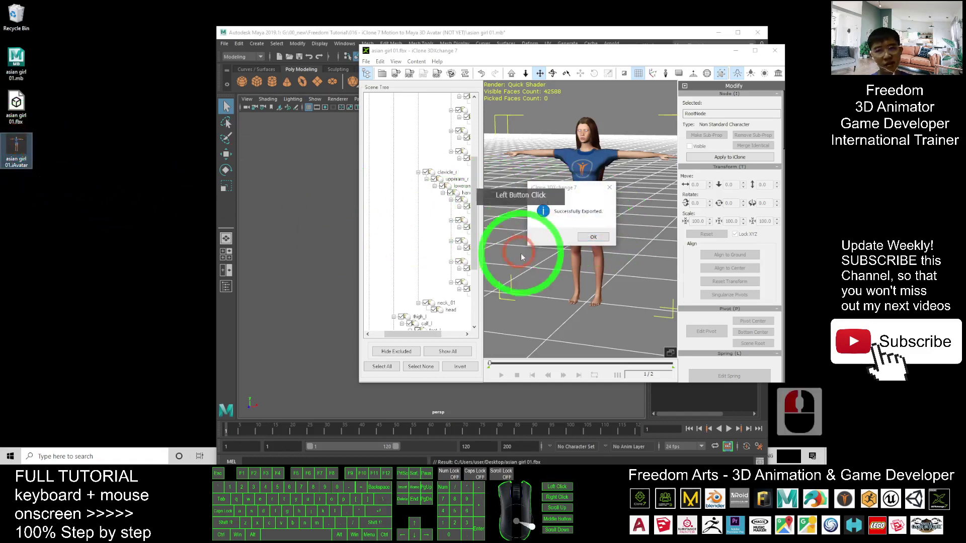
{"action": "left_click", "coordinate": [604, 195]}
{"action": "left_click", "coordinate": [609, 188]}
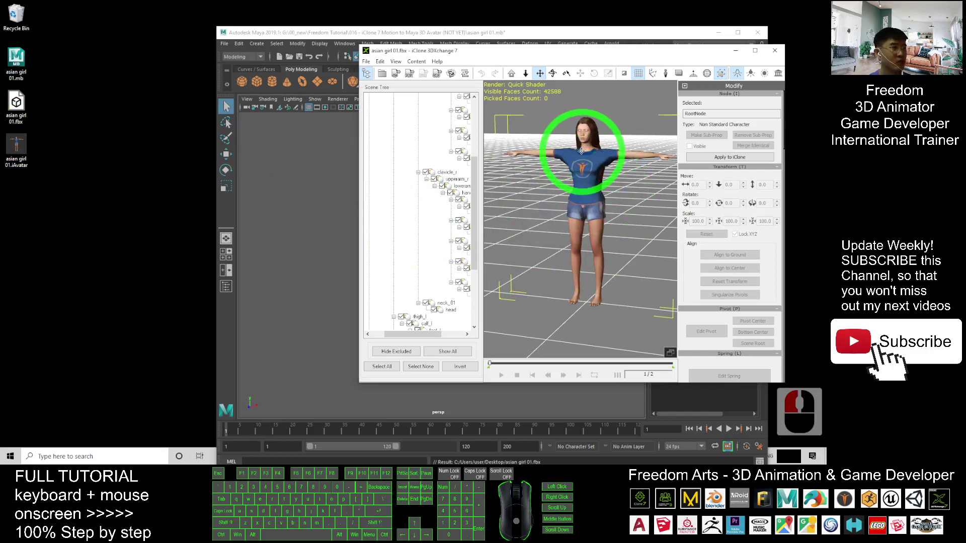
Switch to iClone 7 and load the exported asian girl 01.iAvatar file from the desktop into the maximized scene
{"action": "left_click", "coordinate": [736, 51]}
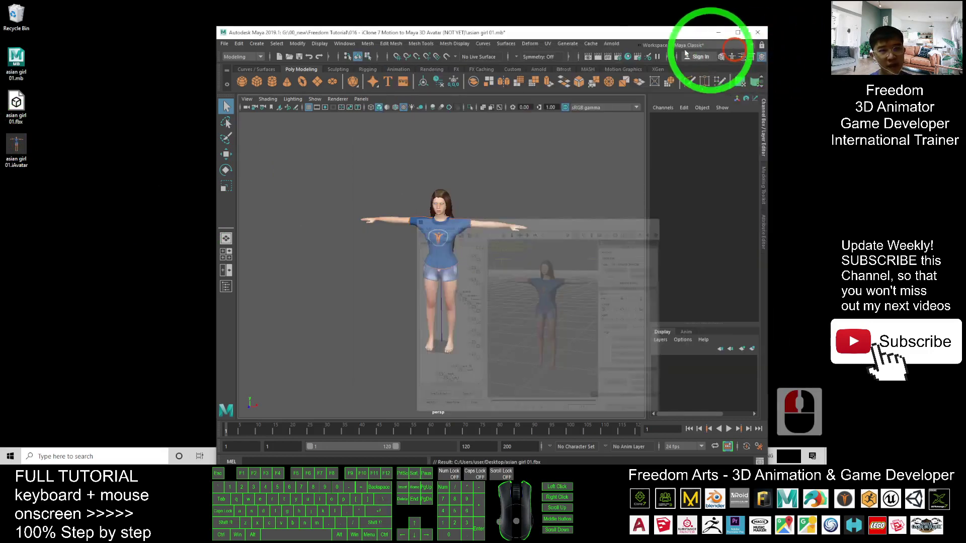
{"action": "left_click", "coordinate": [719, 33]}
{"action": "left_click", "coordinate": [444, 412]}
{"action": "left_click", "coordinate": [474, 455]}
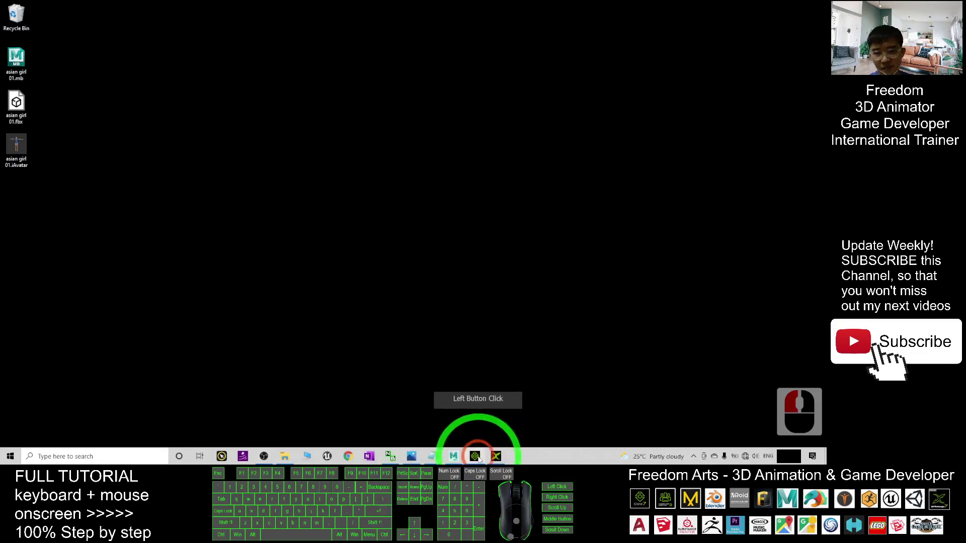
{"action": "left_click_drag", "start_coordinate": [517, 6], "coordinate": [473, 35]}
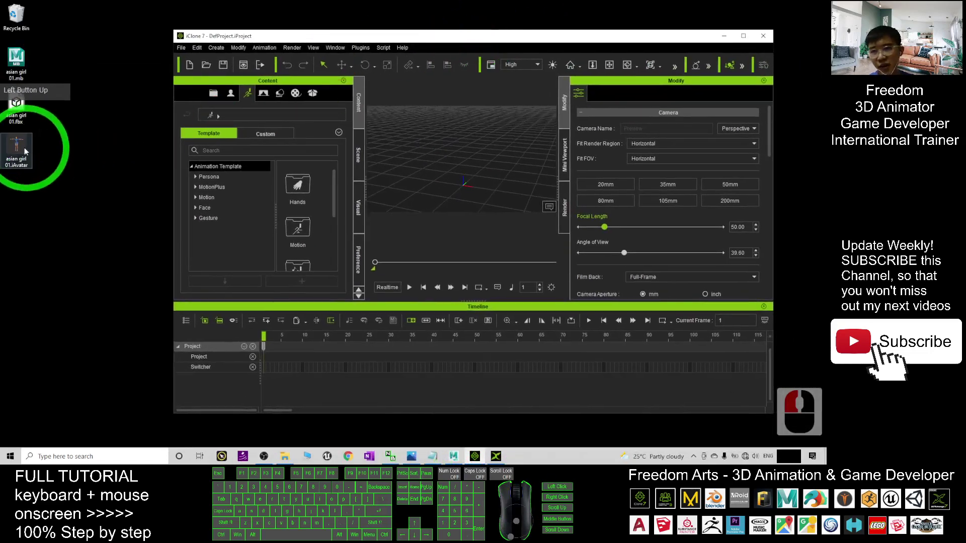
{"action": "left_click_drag", "start_coordinate": [19, 143], "coordinate": [464, 188]}
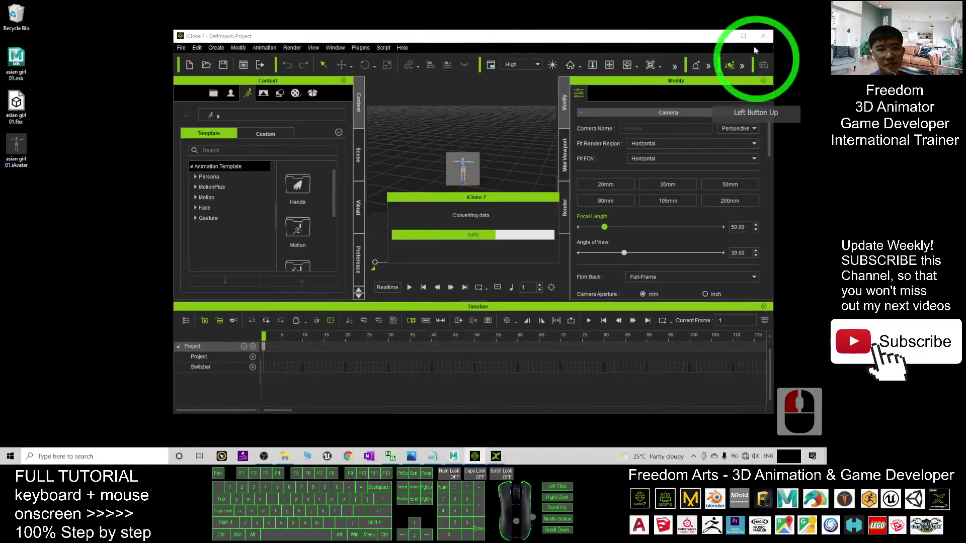
{"action": "left_click", "coordinate": [743, 36]}
Hide the timeline and inspect the avatar's face and eyes up close
{"action": "scroll", "coordinate": [367, 134], "scroll_direction": "up", "scroll_amount": 7}
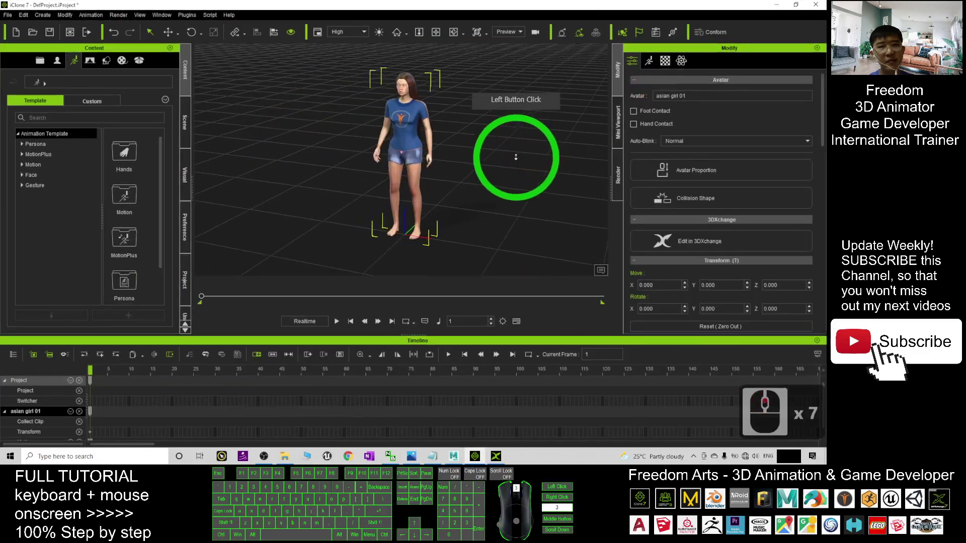
{"action": "left_click", "coordinate": [516, 323]}
{"action": "scroll", "coordinate": [466, 150], "scroll_direction": "up", "scroll_amount": 8}
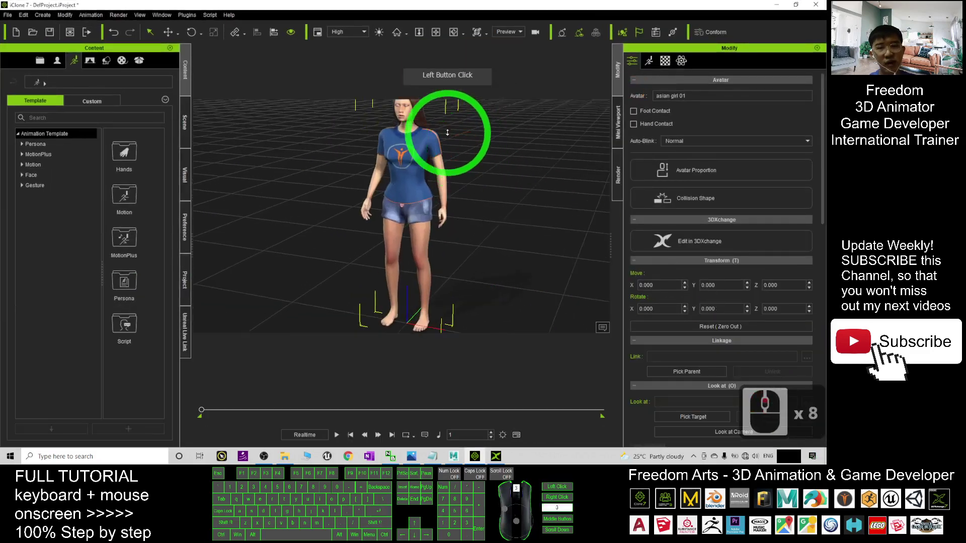
{"action": "key", "text": "x"}
{"action": "left_click_drag", "start_coordinate": [448, 136], "coordinate": [425, 212]}
{"action": "scroll", "coordinate": [418, 212], "scroll_direction": "up", "scroll_amount": 6}
Fill the empty Opacity channel of the avatar's high-poly eye material with a white texture
{"action": "left_click", "coordinate": [665, 61]}
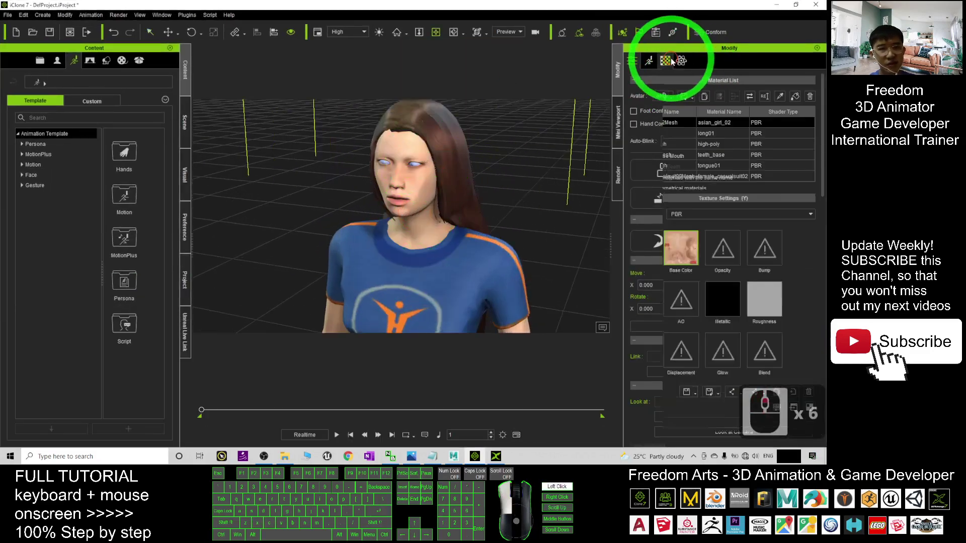
{"action": "left_click", "coordinate": [654, 144]}
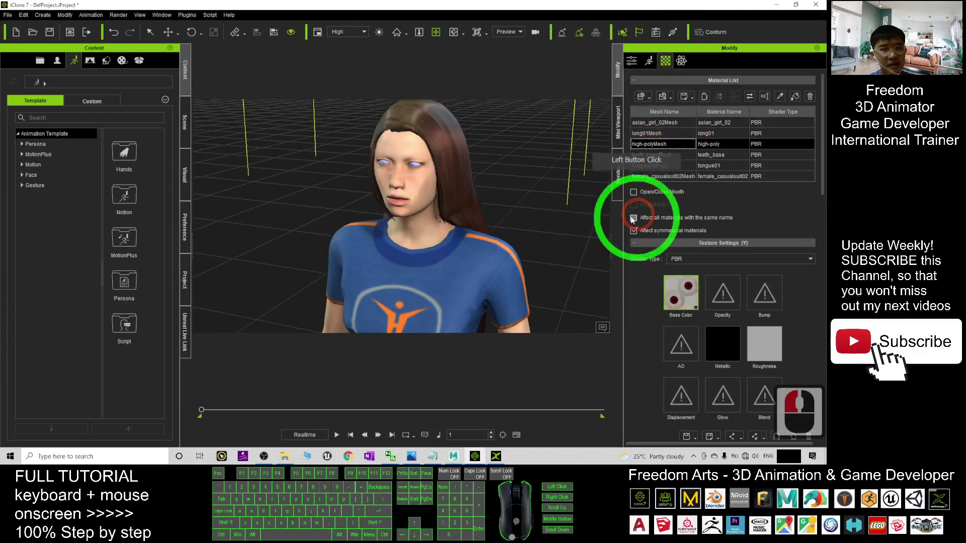
{"action": "left_click", "coordinate": [648, 145]}
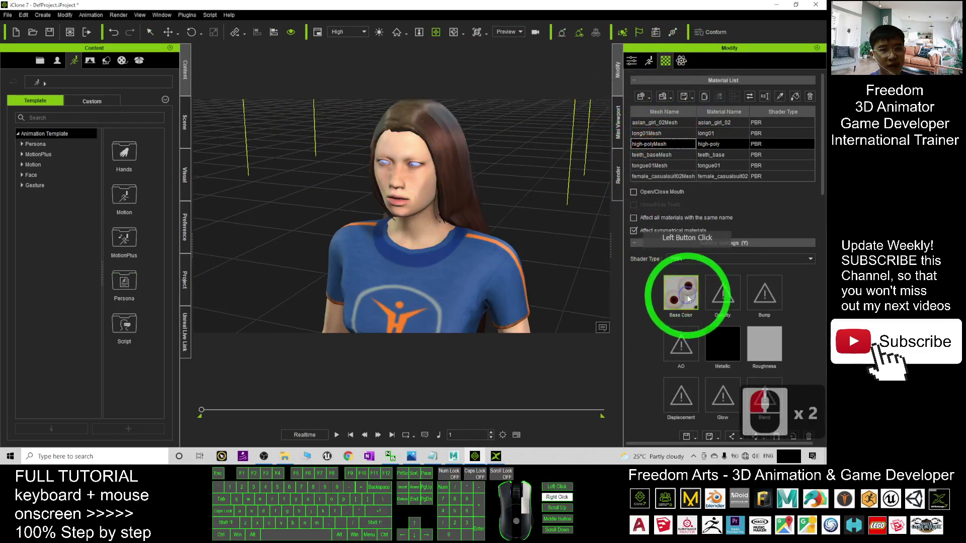
{"action": "right_click", "coordinate": [687, 297]}
{"action": "left_click", "coordinate": [717, 340]}
{"action": "right_click", "coordinate": [683, 290]}
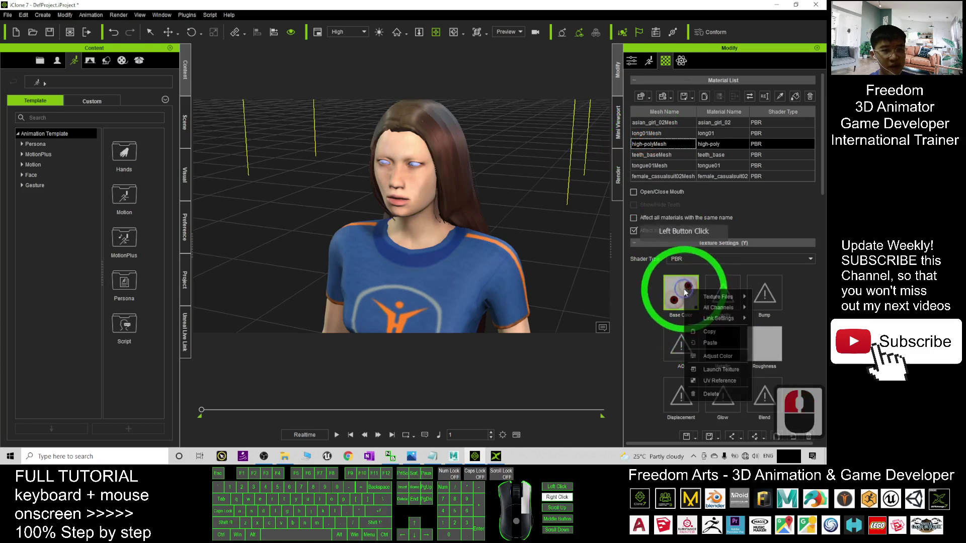
{"action": "left_click", "coordinate": [707, 339]}
{"action": "left_click", "coordinate": [725, 290]}
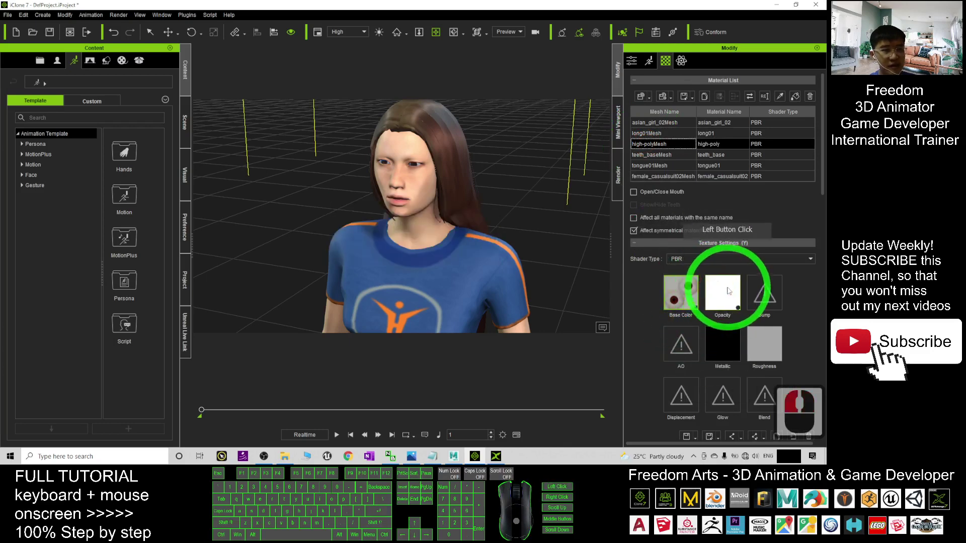
{"action": "scroll", "coordinate": [411, 161], "scroll_direction": "up", "scroll_amount": 2}
{"action": "left_click_drag", "start_coordinate": [442, 146], "coordinate": [464, 401]}
{"action": "scroll", "coordinate": [432, 199], "scroll_direction": "down", "scroll_amount": 11}
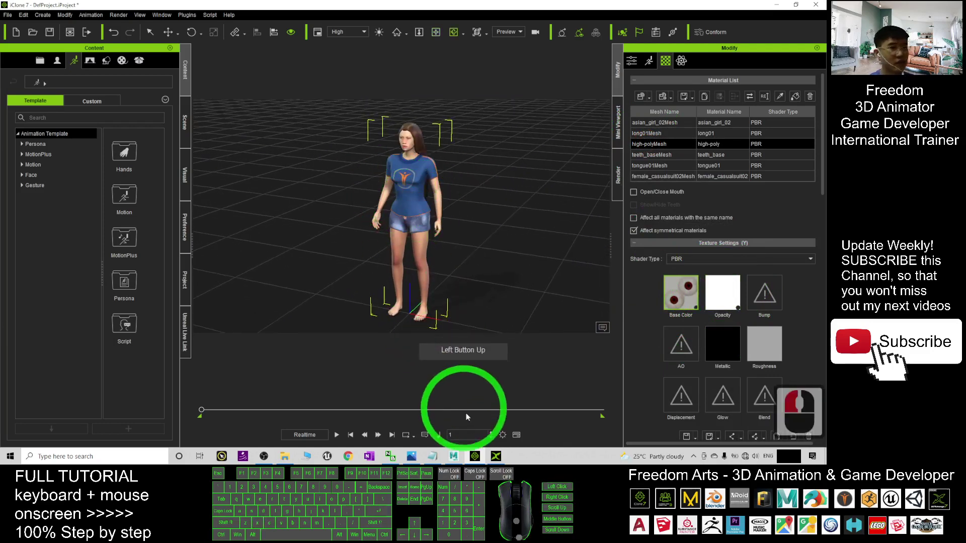
View the tutorial cover image in Photos and the avatar in Maya, and return to iClone
{"action": "left_click", "coordinate": [413, 457]}
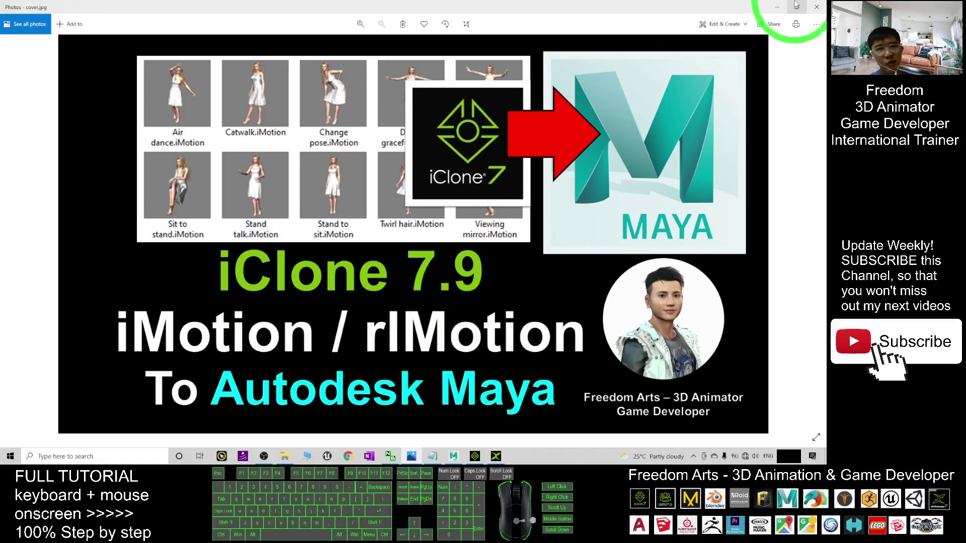
{"action": "left_click", "coordinate": [778, 5]}
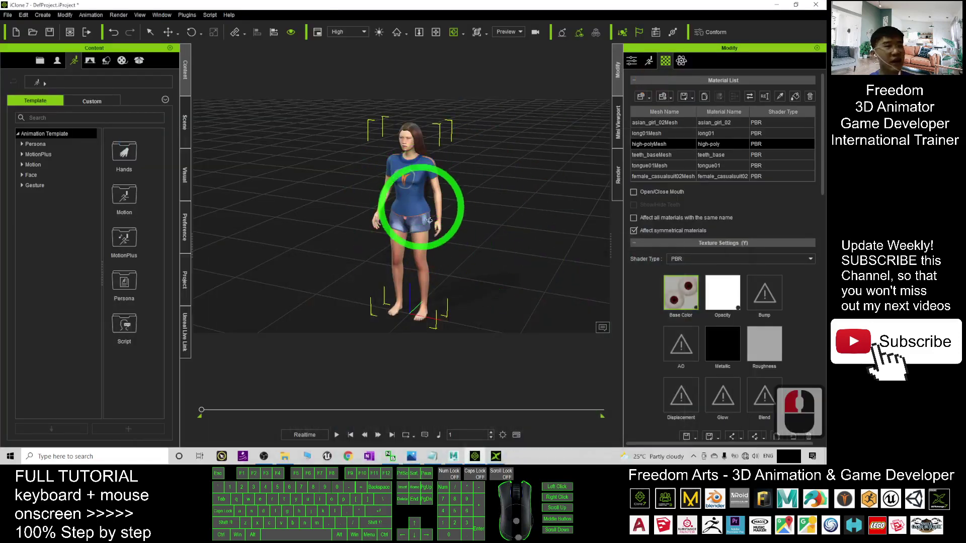
{"action": "left_click", "coordinate": [454, 456]}
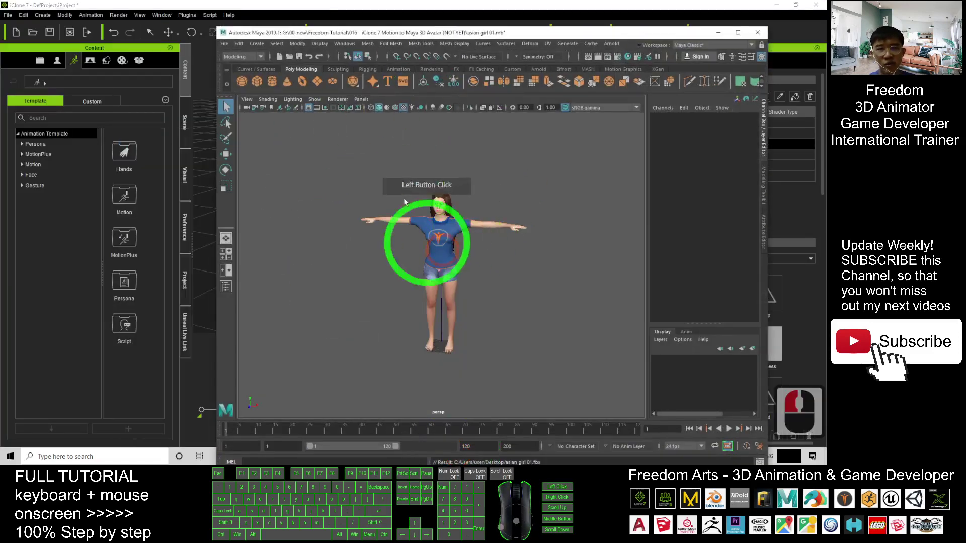
{"action": "left_click", "coordinate": [720, 32]}
{"action": "left_click_drag", "start_coordinate": [367, 168], "coordinate": [417, 191]}
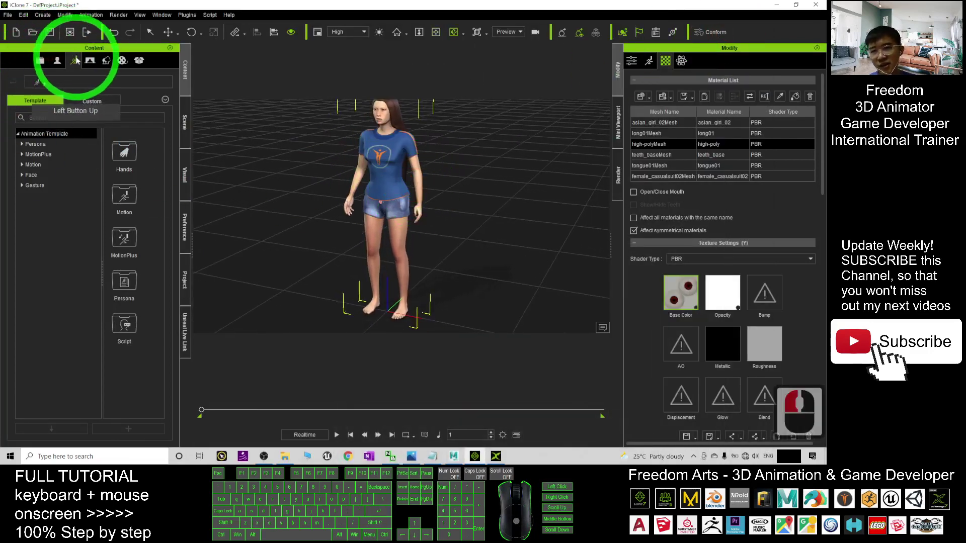
Apply the Dance graceful motion from the 02_G6 Motion_Heidi Perform templates to the avatar
{"action": "left_click", "coordinate": [33, 165]}
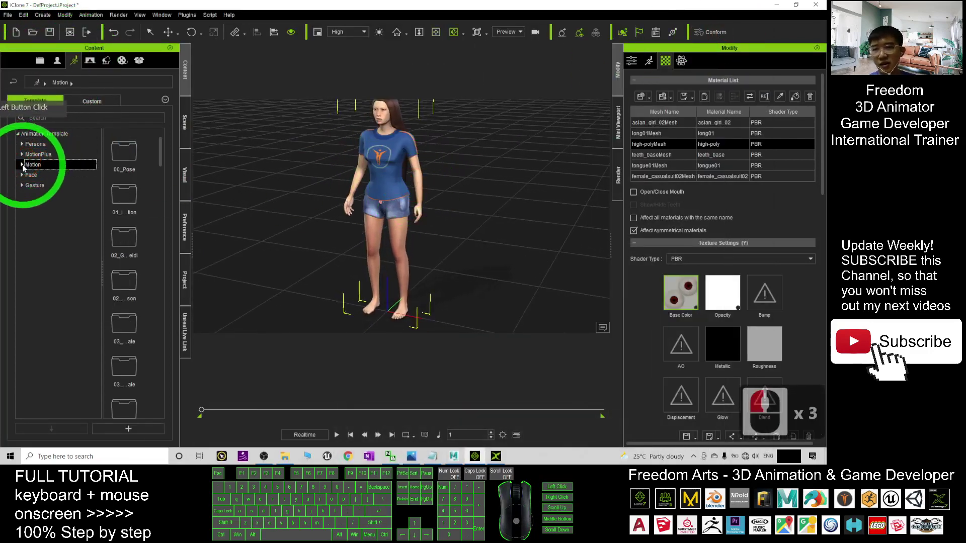
{"action": "left_click", "coordinate": [22, 165]}
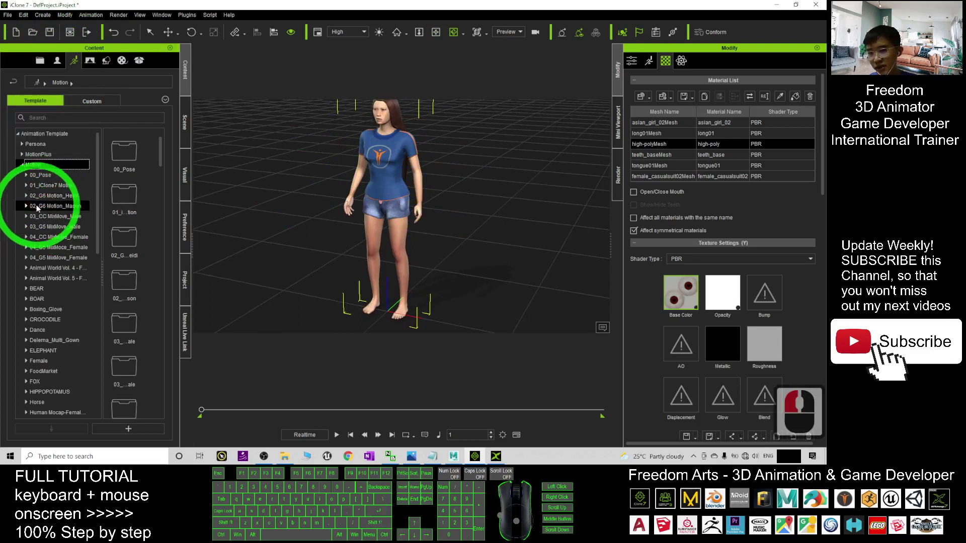
{"action": "left_click", "coordinate": [47, 226]}
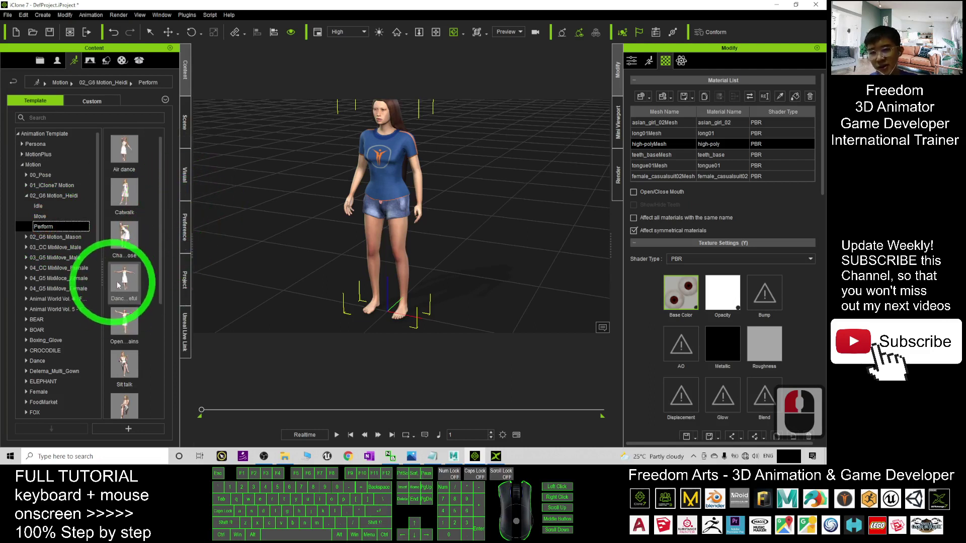
{"action": "left_click_drag", "start_coordinate": [123, 288], "coordinate": [437, 255]}
Play back the dance motion on the avatar and return to the first frame
{"action": "left_click", "coordinate": [336, 435]}
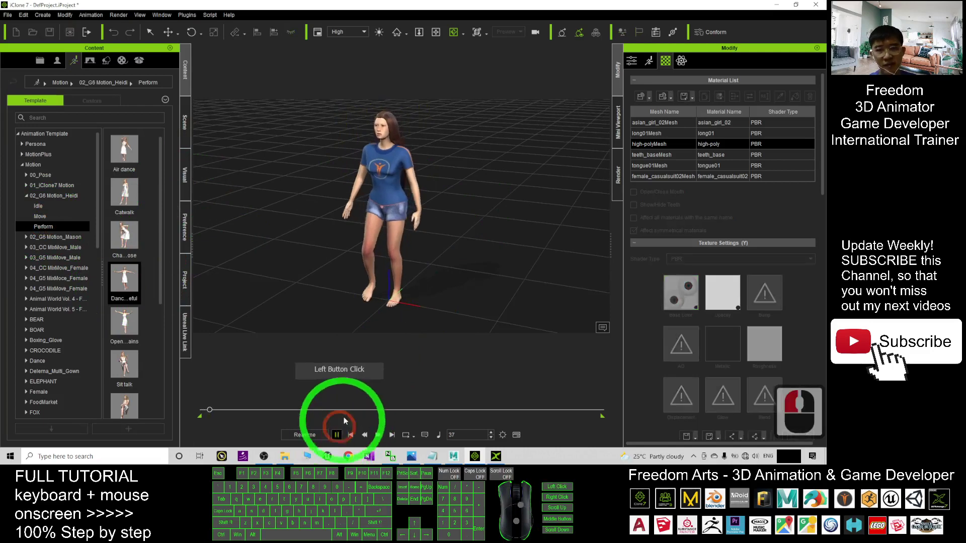
{"action": "left_click_drag", "start_coordinate": [396, 284], "coordinate": [471, 274]}
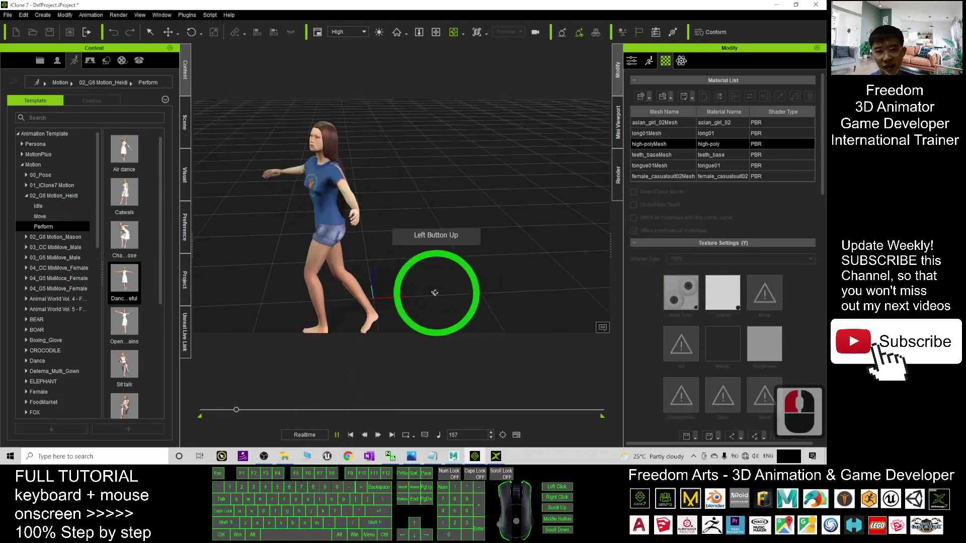
{"action": "left_click", "coordinate": [351, 435]}
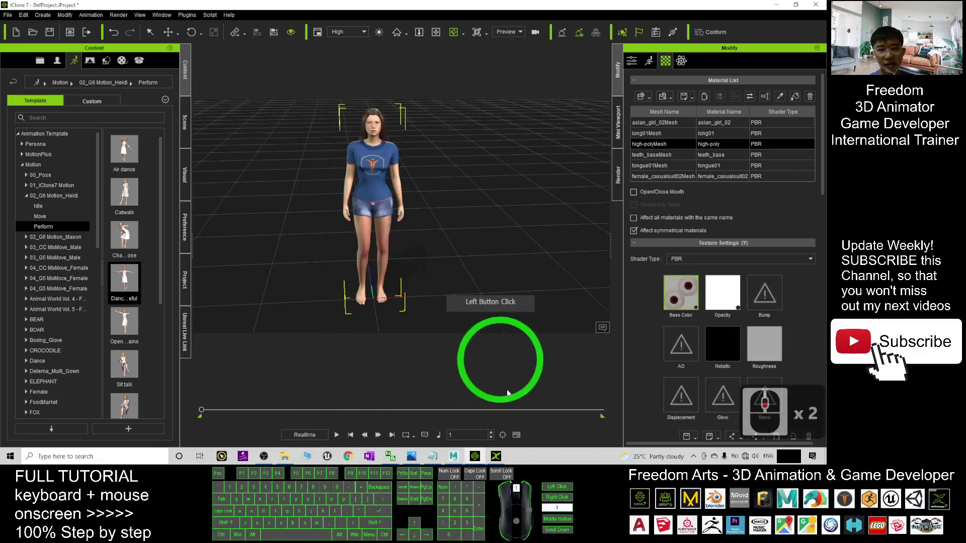
Show the avatar's motion track in the timeline and fit the whole project range to the window
{"action": "left_click", "coordinate": [516, 434]}
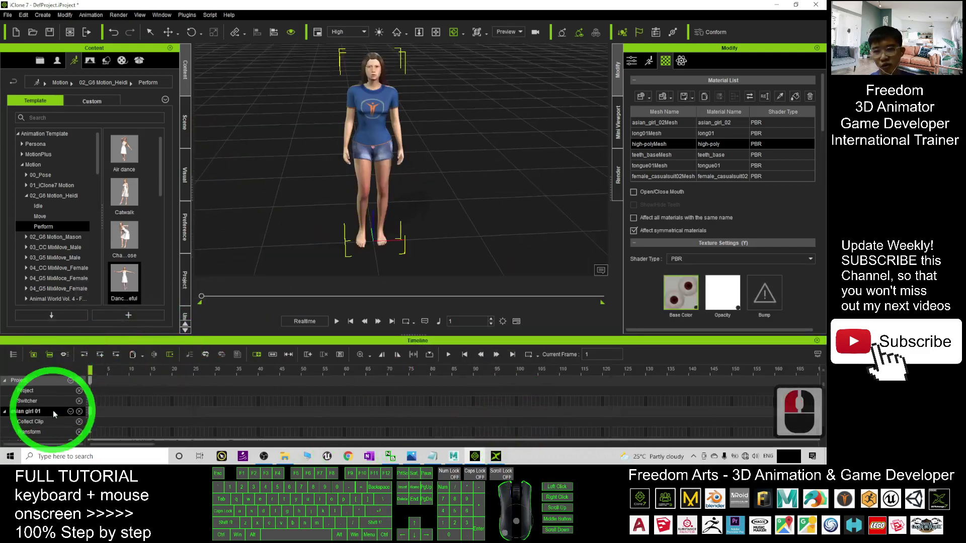
{"action": "scroll", "coordinate": [123, 417], "scroll_direction": "down", "scroll_amount": 4}
{"action": "left_click", "coordinate": [283, 434]}
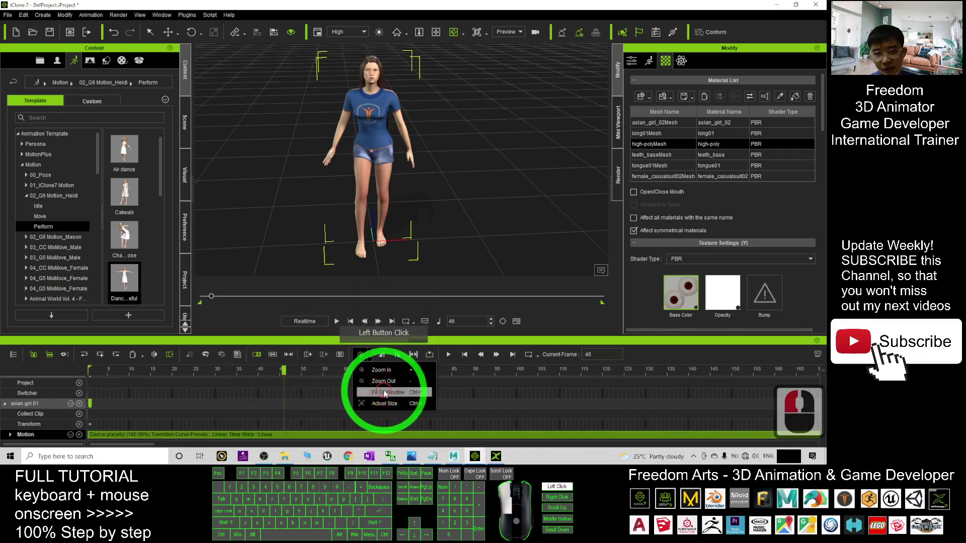
{"action": "left_click", "coordinate": [382, 382]}
Move the project's end marker back to the end of the Dance graceful clip
{"action": "left_click", "coordinate": [654, 444]}
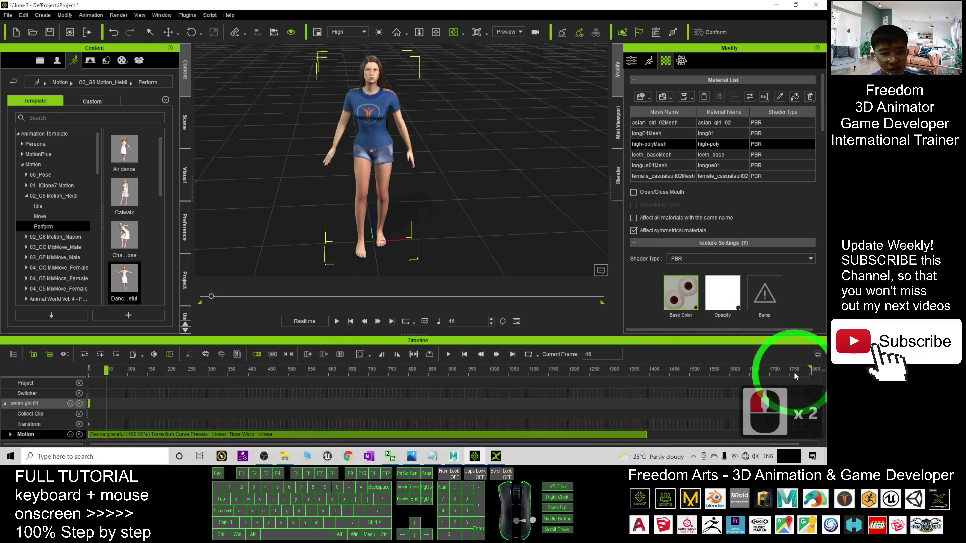
{"action": "left_click", "coordinate": [652, 369]}
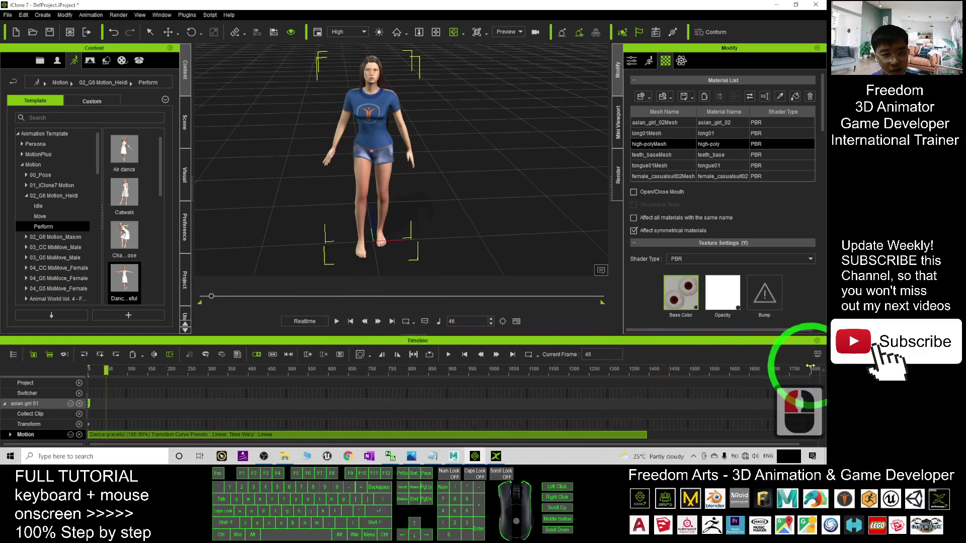
{"action": "left_click_drag", "start_coordinate": [660, 374], "coordinate": [645, 371]}
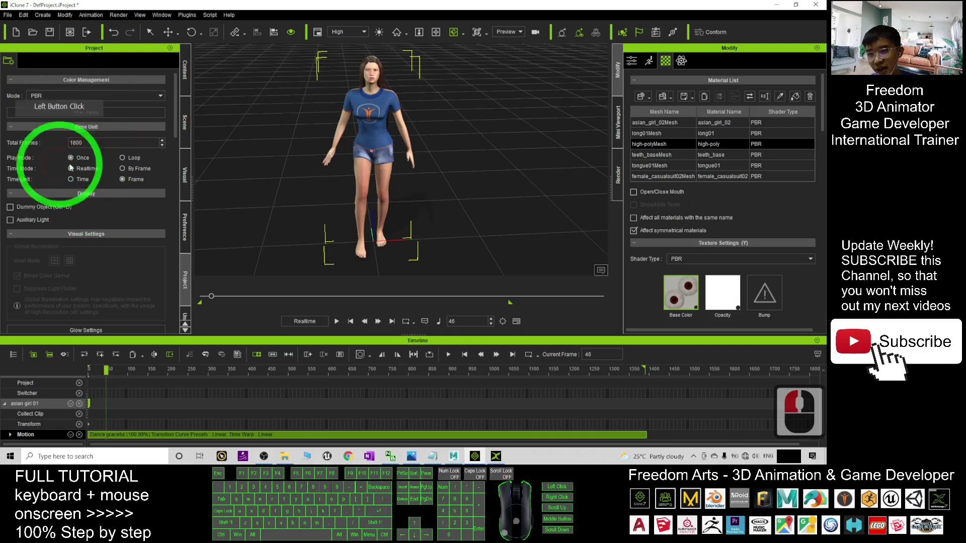
Set the project's total frames to 3000 and fit the extended range to the timeline window
{"action": "left_click_drag", "start_coordinate": [91, 143], "coordinate": [30, 156]}
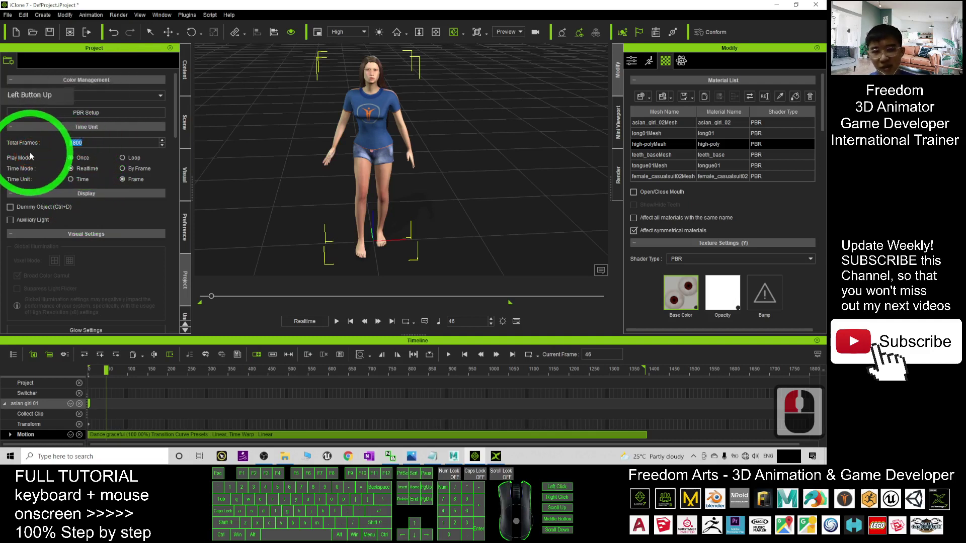
{"action": "key", "text": "Page_Down"}
{"action": "key", "text": "Insert"}
{"action": "key", "text": "Insert"}
{"action": "key", "text": "Num_Lock"}
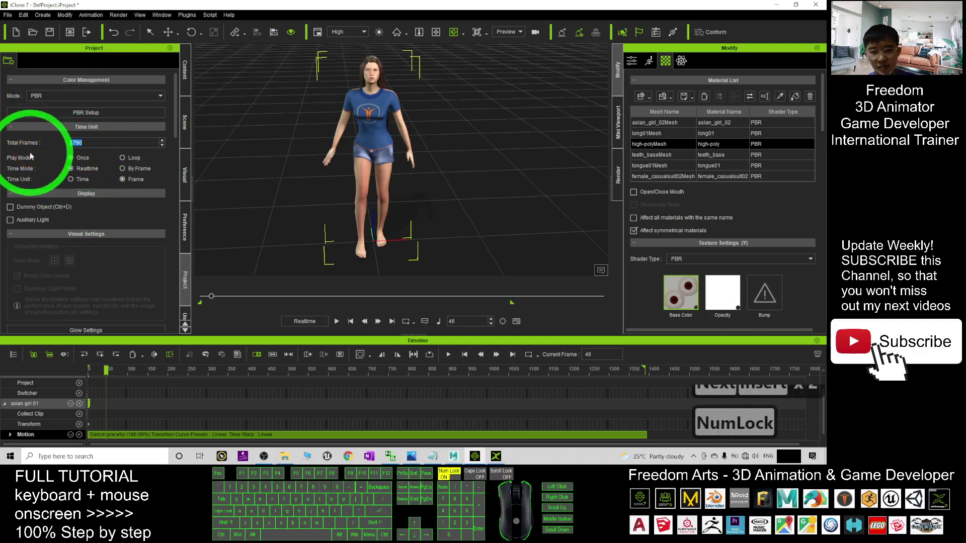
{"action": "type", "text": "3000"}
{"action": "key", "text": "Return"}
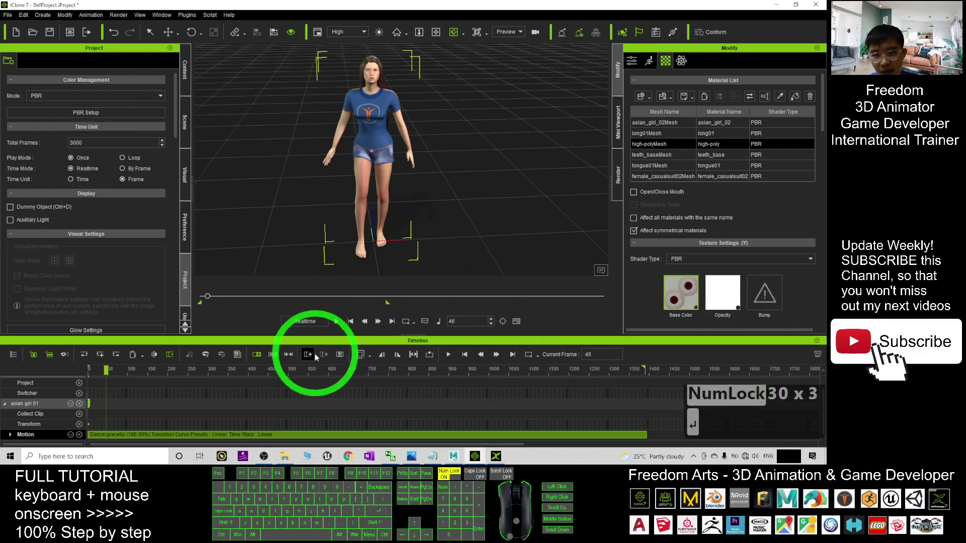
{"action": "left_click", "coordinate": [360, 354]}
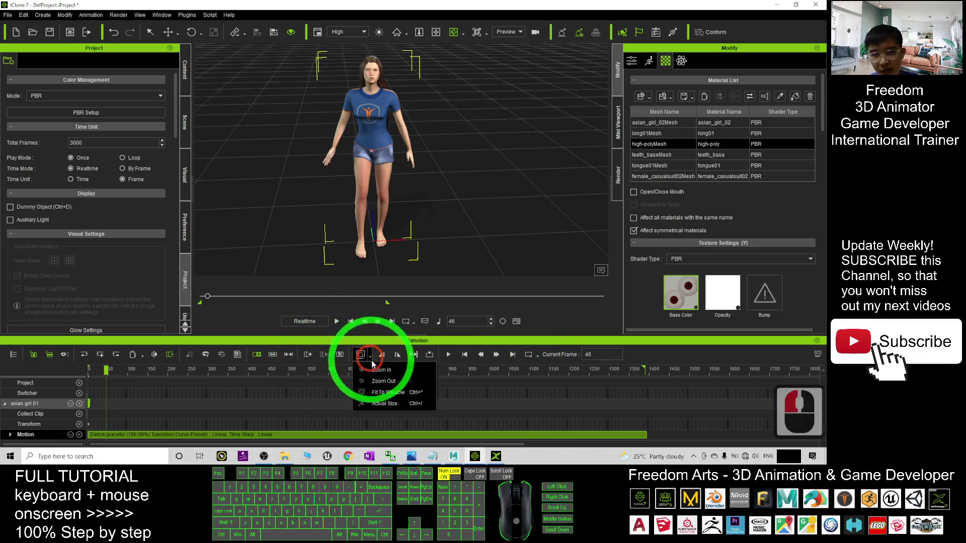
{"action": "left_click", "coordinate": [389, 392]}
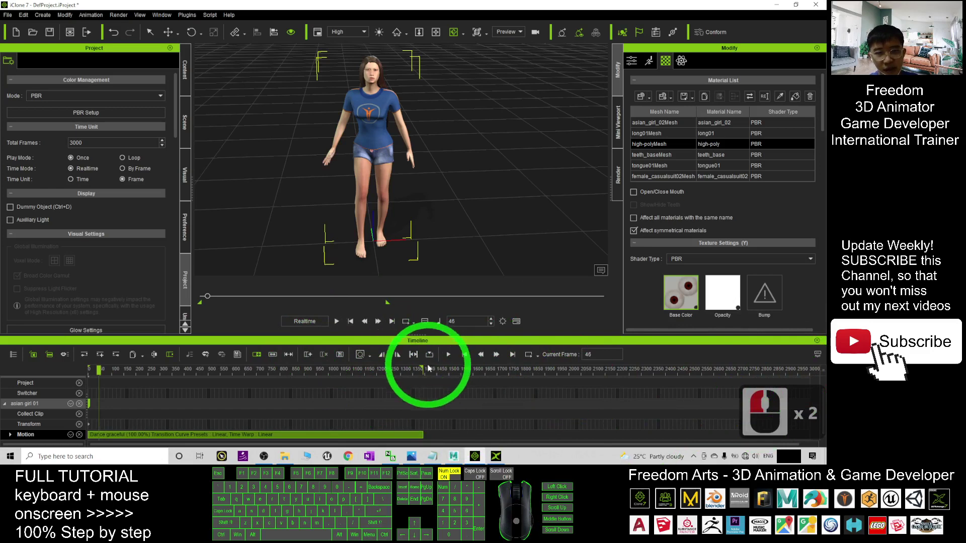
Align the project's end marker with the end of the Dance graceful clip and move the playhead to frame 1399
{"action": "left_click_drag", "start_coordinate": [422, 369], "coordinate": [423, 370]}
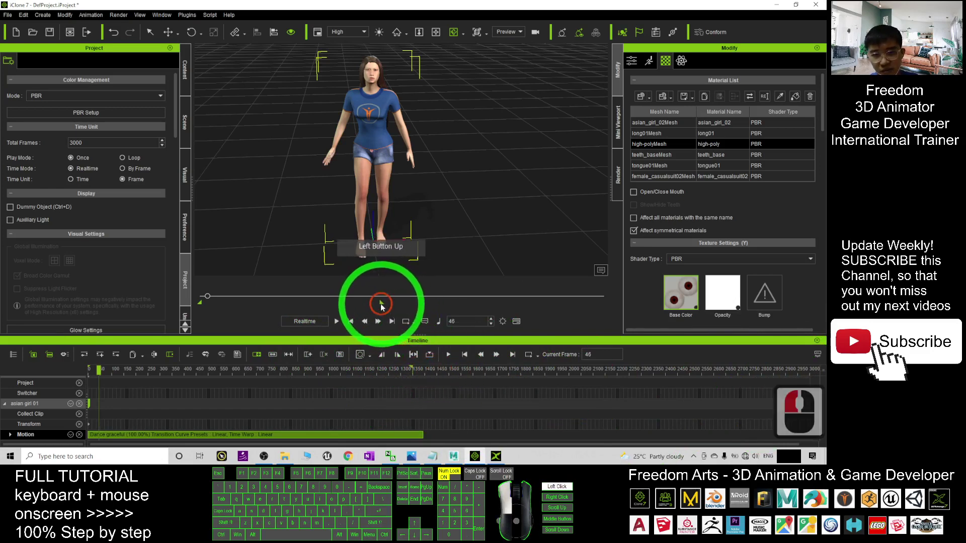
{"action": "left_click_drag", "start_coordinate": [386, 305], "coordinate": [387, 306]}
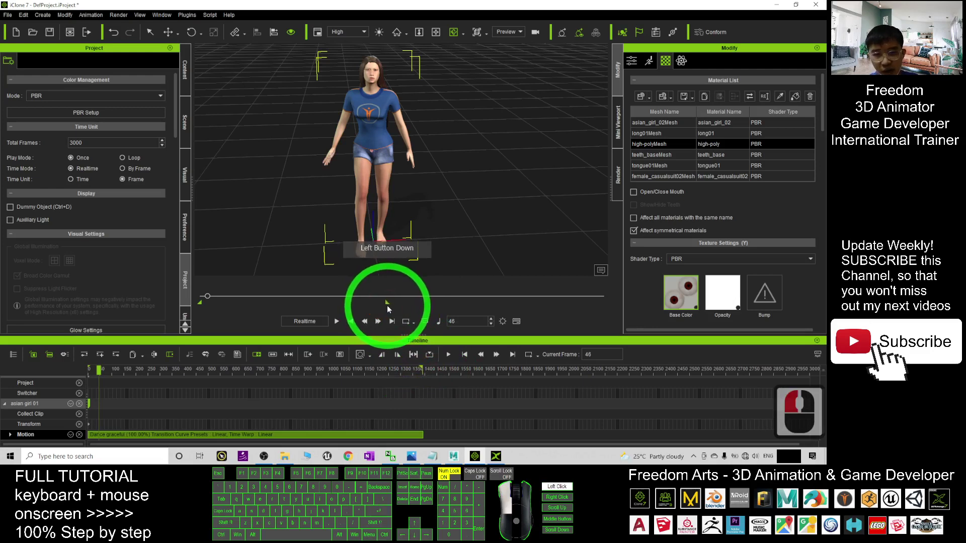
{"action": "left_click", "coordinate": [415, 436]}
{"action": "left_click", "coordinate": [317, 426]}
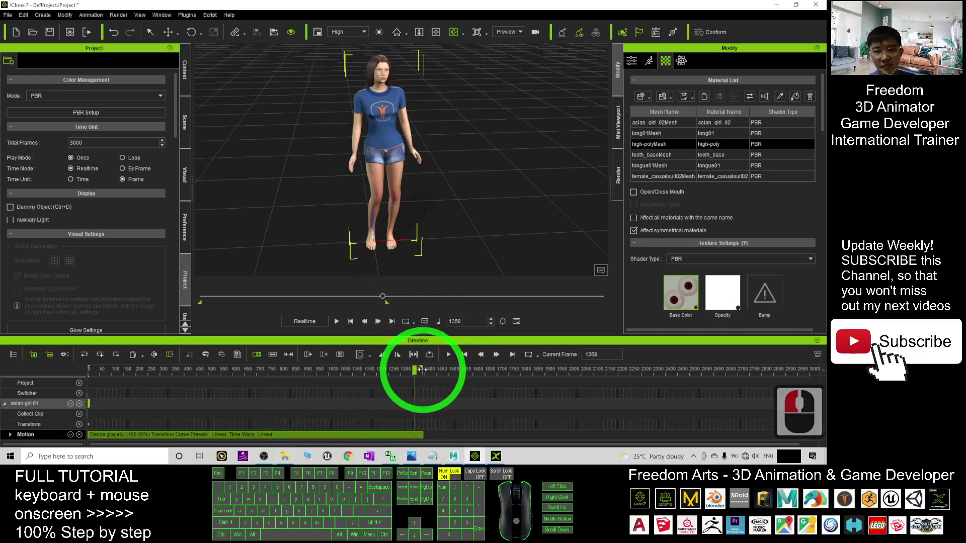
{"action": "left_click_drag", "start_coordinate": [421, 370], "coordinate": [425, 370]}
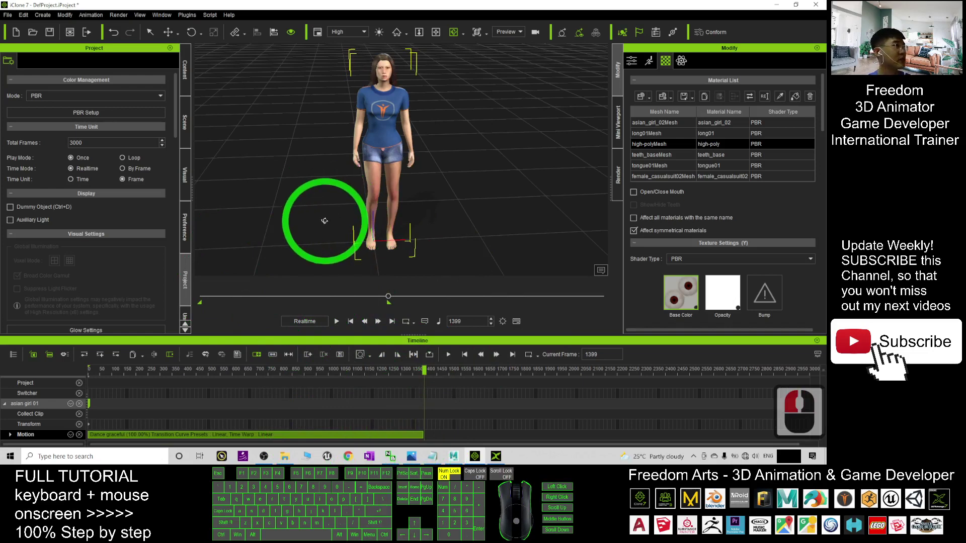
Minimize the Maya window and restore iClone to a smaller window that leaves the desktop files in view
{"action": "left_click", "coordinate": [454, 456]}
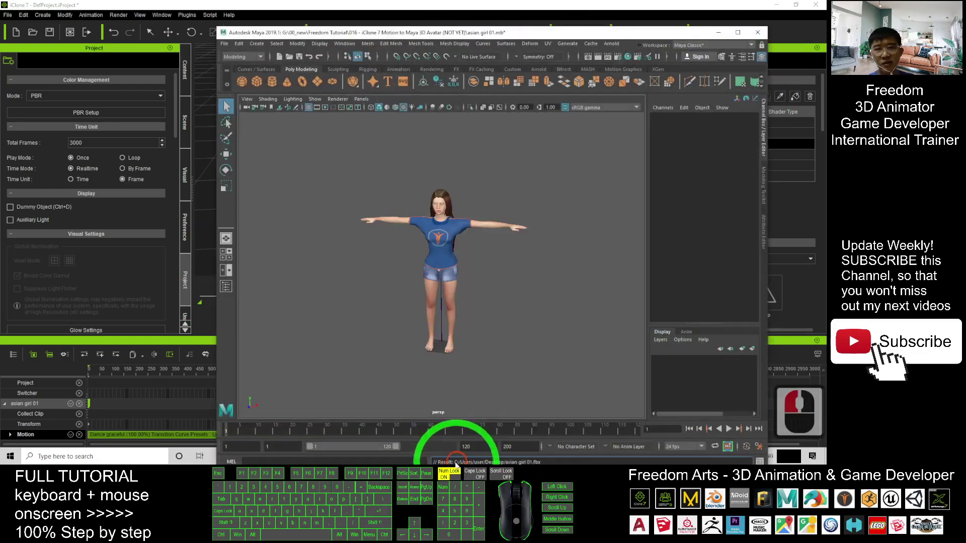
{"action": "left_click", "coordinate": [714, 33]}
{"action": "left_click_drag", "start_coordinate": [377, 5], "coordinate": [499, 41]}
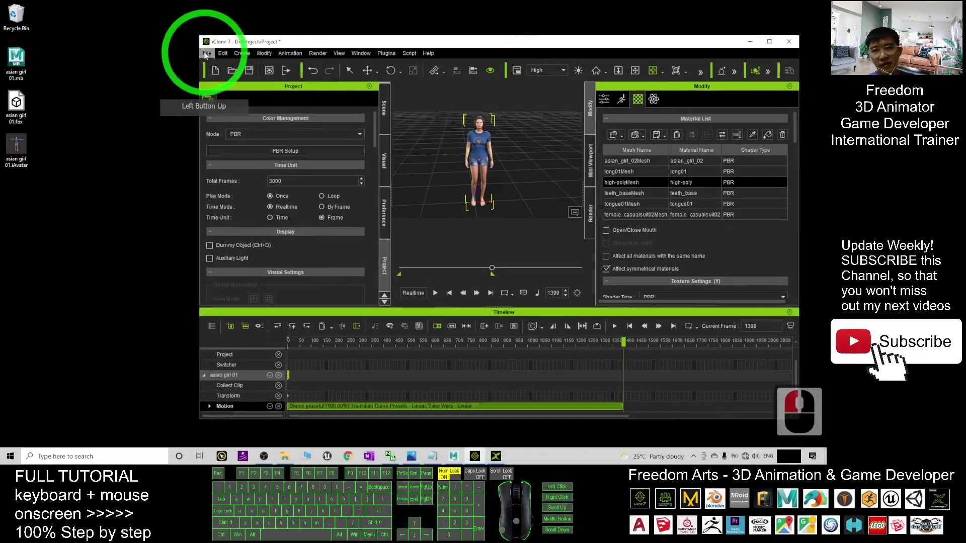
Open the FBX export settings, choose the Maya target preset and set the export range to Range
{"action": "left_click", "coordinate": [206, 54]}
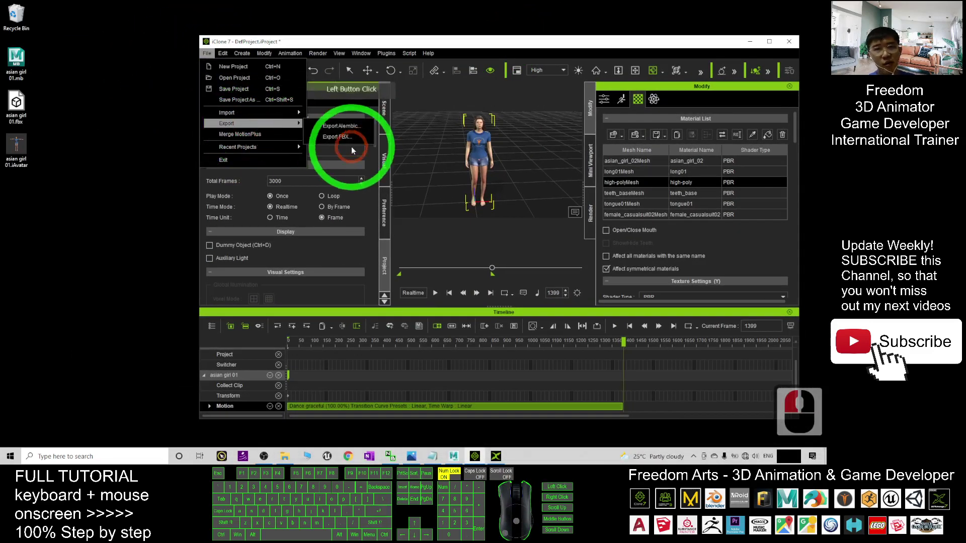
{"action": "left_click", "coordinate": [338, 137]}
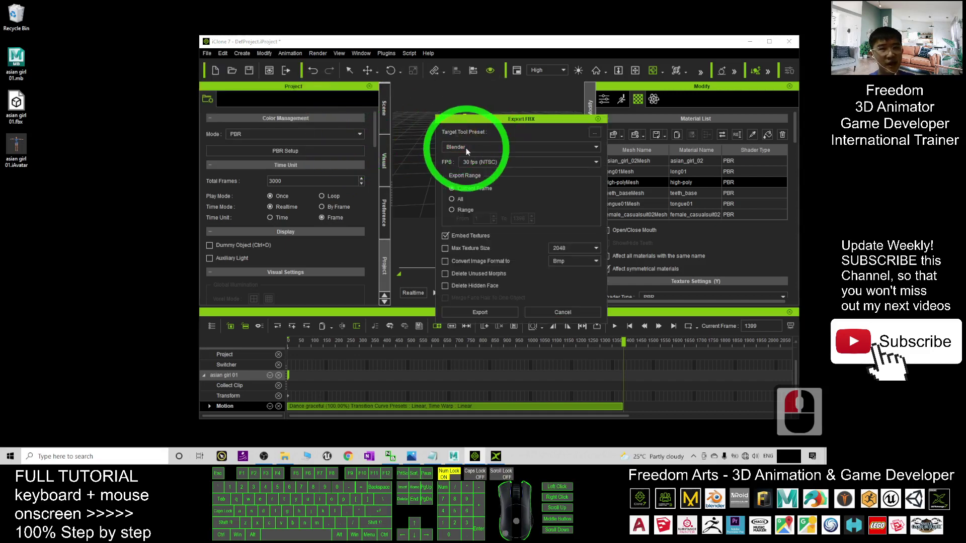
{"action": "left_click", "coordinate": [458, 148]}
{"action": "left_click", "coordinate": [450, 157]}
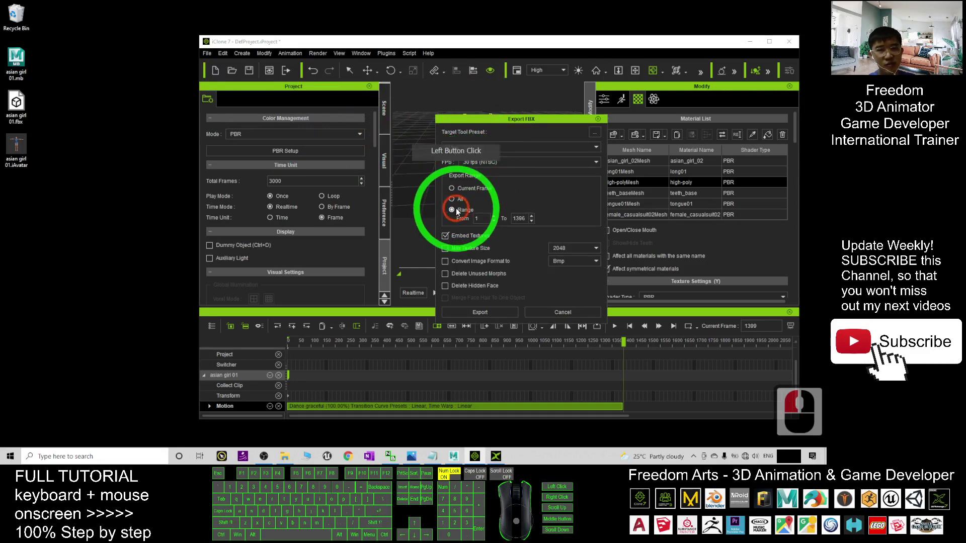
{"action": "left_click_drag", "start_coordinate": [534, 119], "coordinate": [281, 72]}
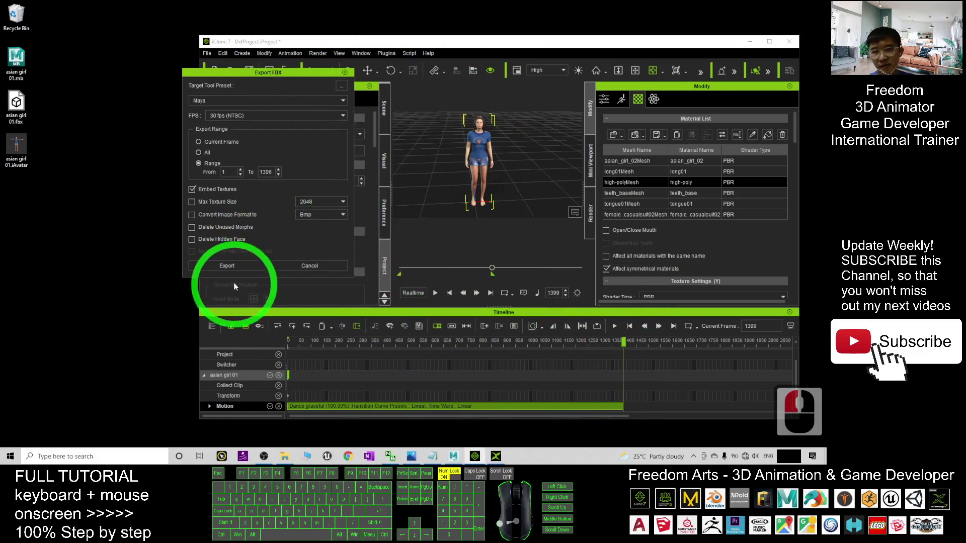
Export the animated avatar to the Desktop as an FBX file named "asian girl 01 with dance"
{"action": "left_click", "coordinate": [234, 266]}
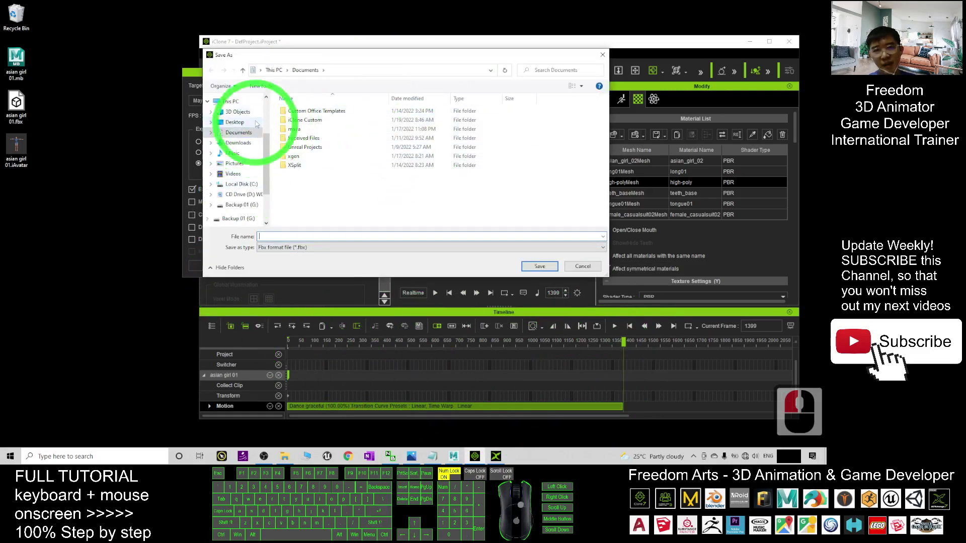
{"action": "left_click", "coordinate": [238, 124]}
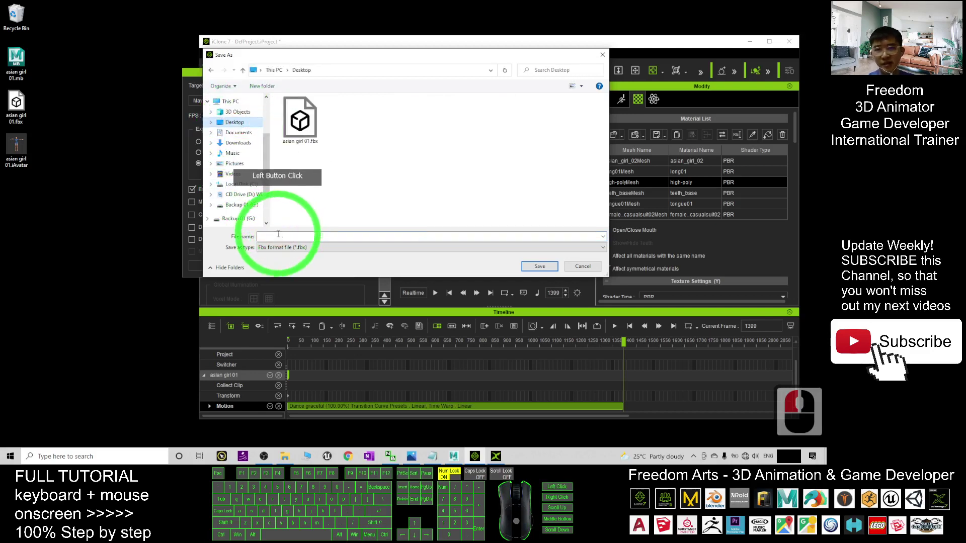
{"action": "left_click", "coordinate": [278, 236]}
{"action": "type", "text": "ais"}
{"action": "key", "text": "BackSpace"}
{"action": "key", "text": "BackSpace"}
{"action": "type", "text": "s"}
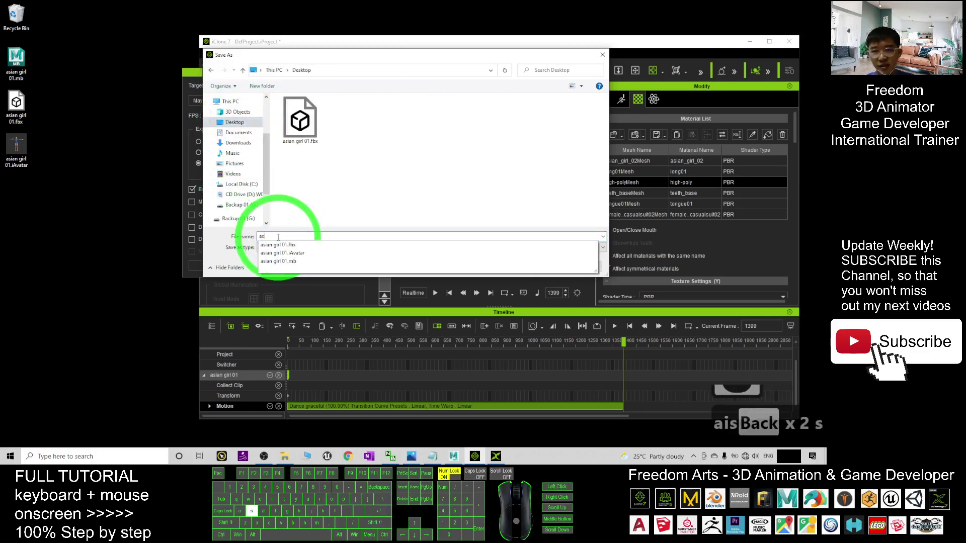
{"action": "type", "text": "ian girl 01 with da"}
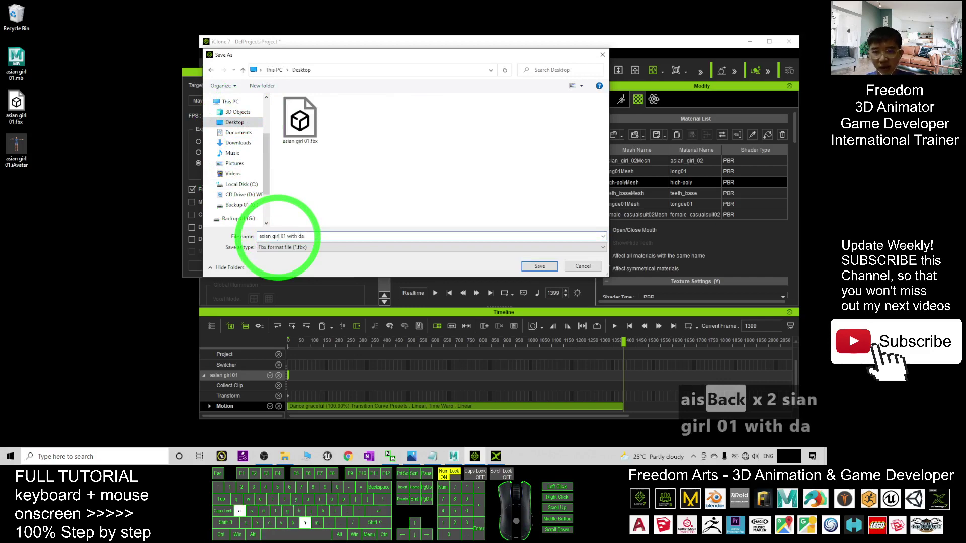
{"action": "type", "text": "nce"}
{"action": "key", "text": "Return"}
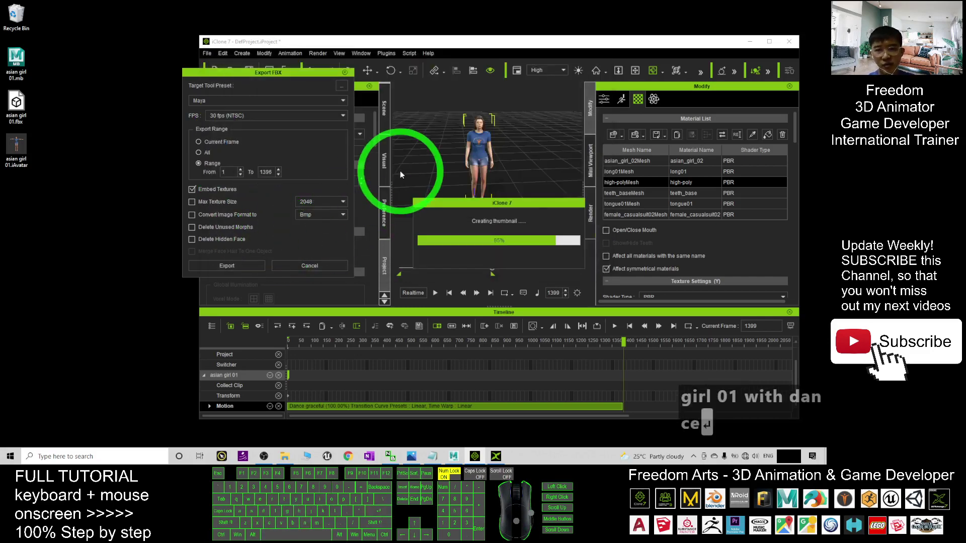
{"action": "left_click", "coordinate": [226, 265]}
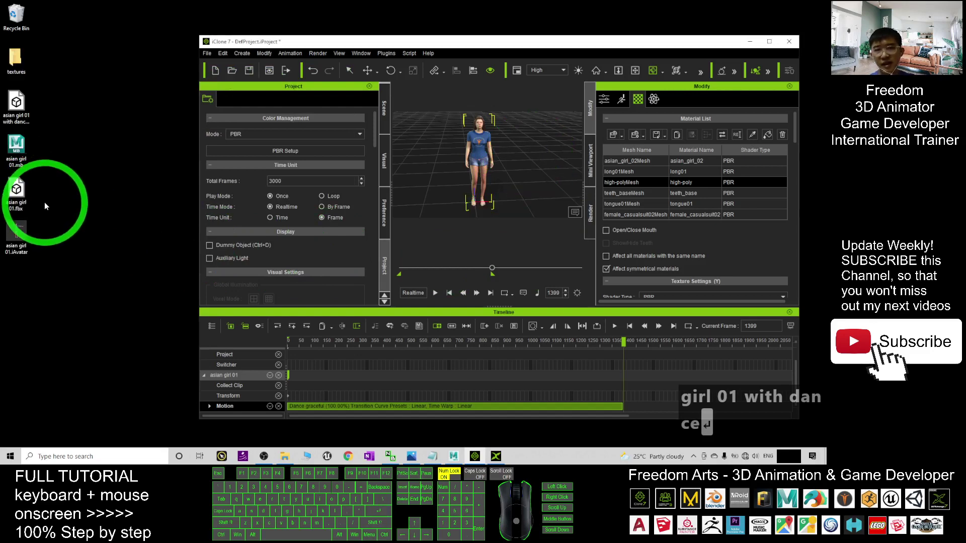
Switch to Maya and start a new scene without saving the current avatar scene
{"action": "left_click", "coordinate": [94, 111]}
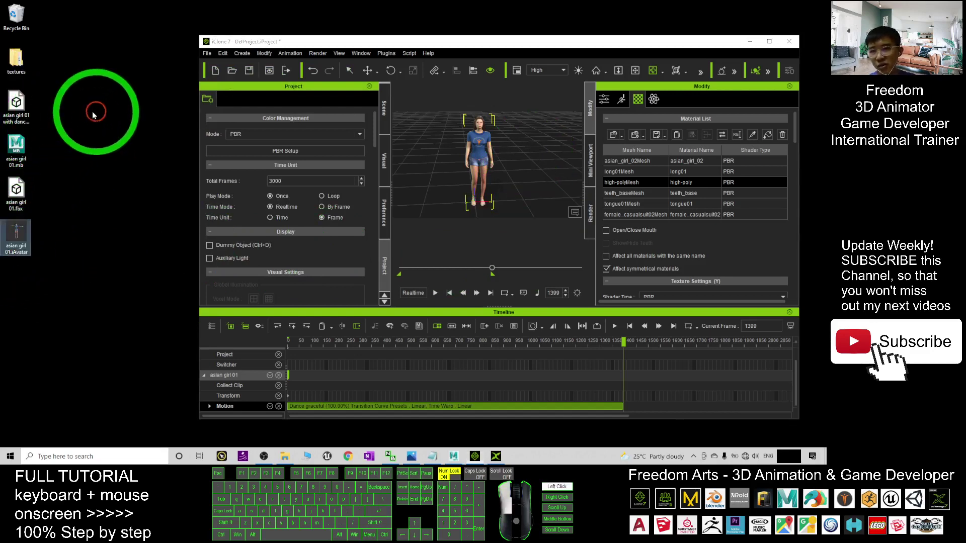
{"action": "double_click", "coordinate": [20, 113]}
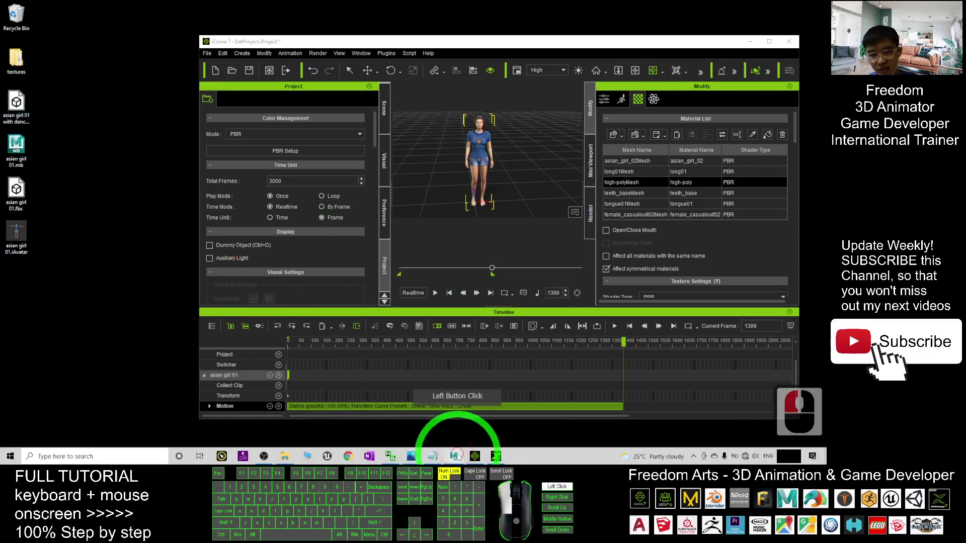
{"action": "left_click", "coordinate": [454, 456]}
{"action": "left_click", "coordinate": [225, 44]}
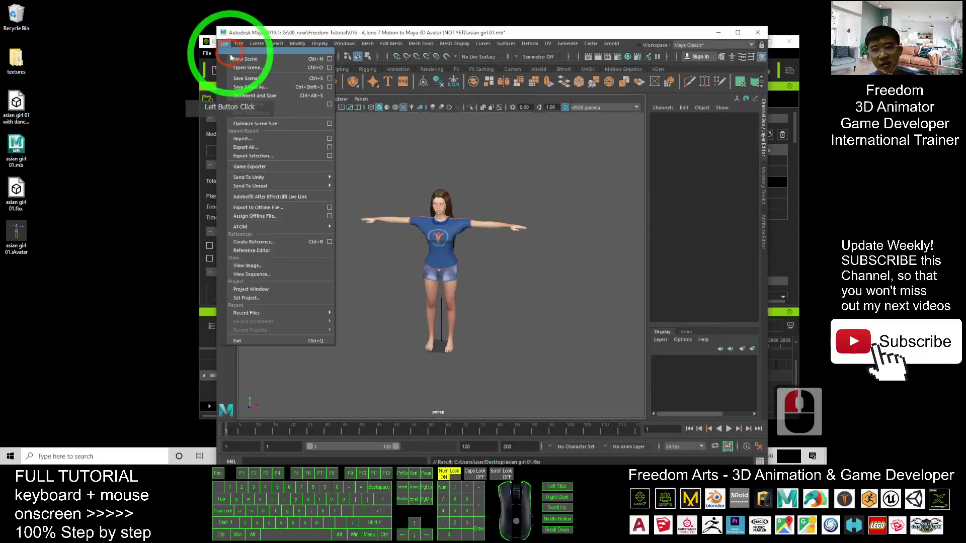
{"action": "left_click", "coordinate": [245, 59]}
{"action": "left_click", "coordinate": [415, 223]}
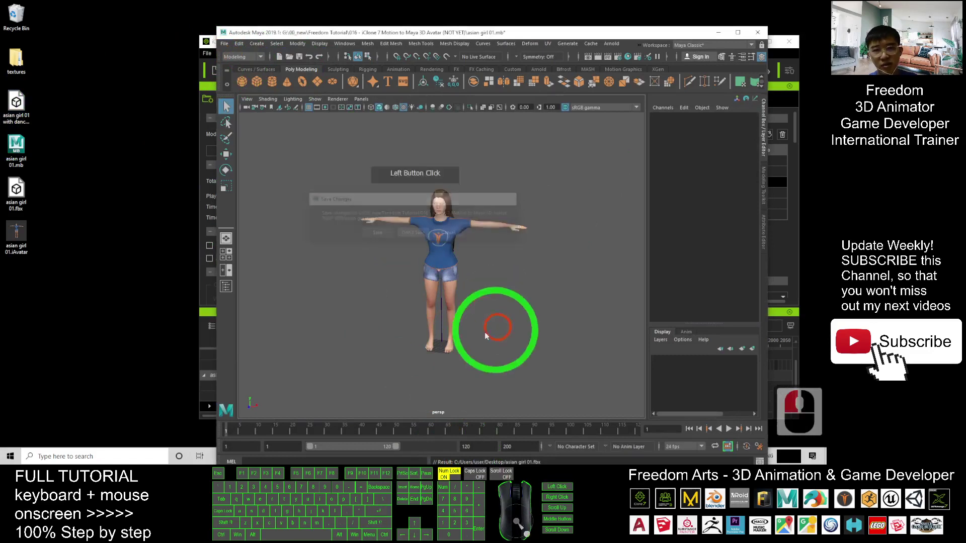
Import "asian girl 01 with dance.fbx" from the desktop into the empty scene and maximize the Maya window
{"action": "left_click", "coordinate": [32, 114]}
{"action": "left_click_drag", "start_coordinate": [31, 113], "coordinate": [443, 265]}
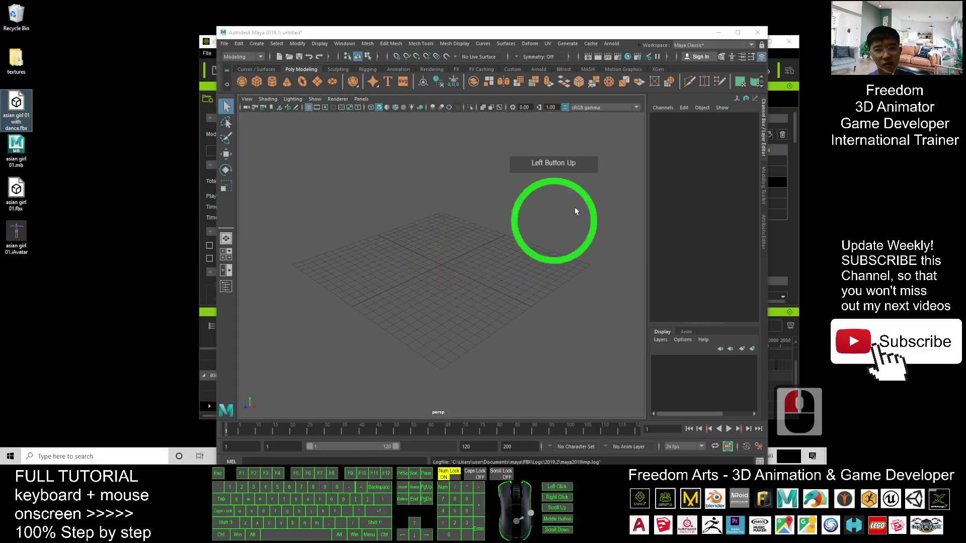
{"action": "left_click", "coordinate": [739, 35]}
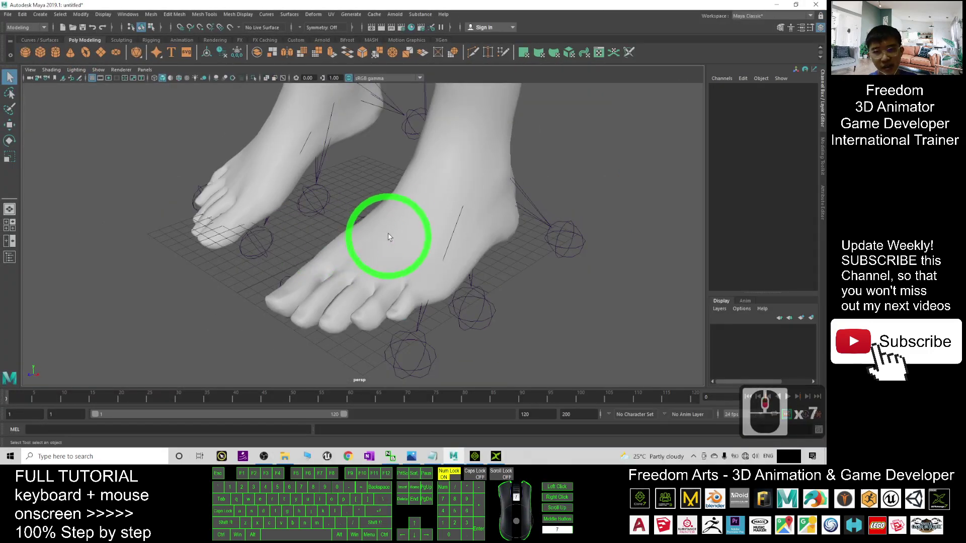
Turn on textured display in the perspective viewport for the imported avatar
{"action": "scroll", "coordinate": [444, 206], "scroll_direction": "down", "scroll_amount": 4}
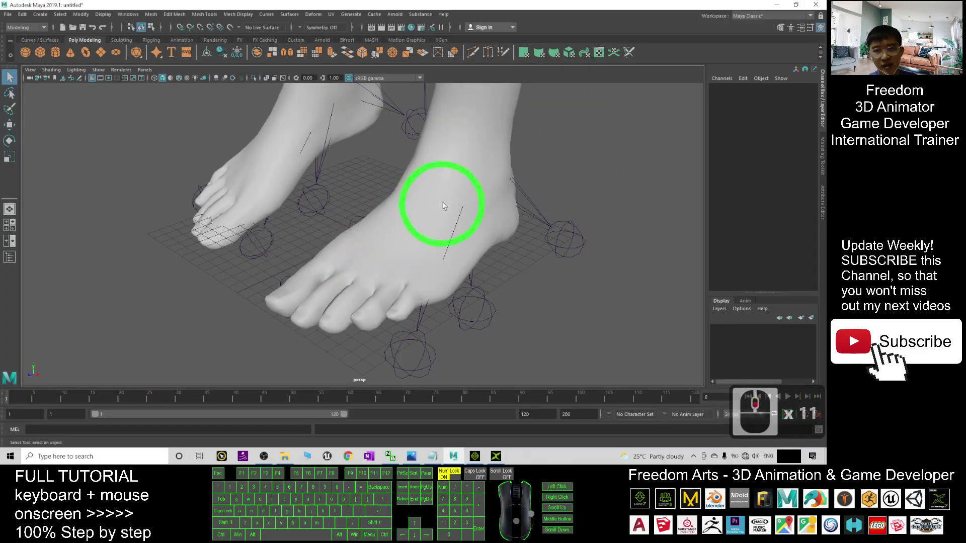
{"action": "left_click", "coordinate": [602, 171]}
{"action": "scroll", "coordinate": [586, 183], "scroll_direction": "down", "scroll_amount": 5}
{"action": "scroll", "coordinate": [544, 196], "scroll_direction": "up", "scroll_amount": 3}
{"action": "scroll", "coordinate": [503, 207], "scroll_direction": "down", "scroll_amount": 8}
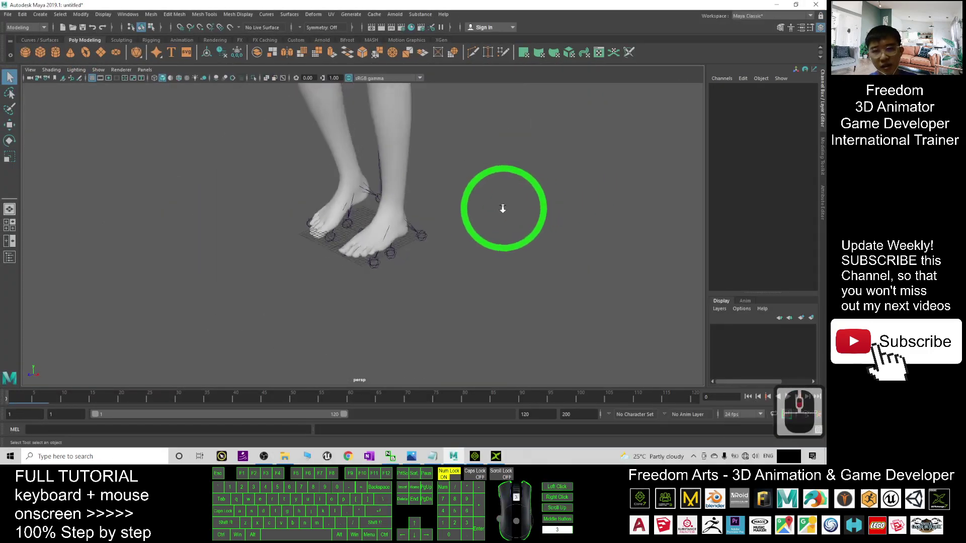
{"action": "left_click_drag", "start_coordinate": [493, 209], "coordinate": [500, 166], "text": "alt"}
{"action": "middle_click_drag", "start_coordinate": [500, 163], "coordinate": [499, 263], "text": "alt"}
{"action": "left_click_drag", "start_coordinate": [462, 237], "coordinate": [492, 251], "text": "alt"}
{"action": "left_click", "coordinate": [83, 40]}
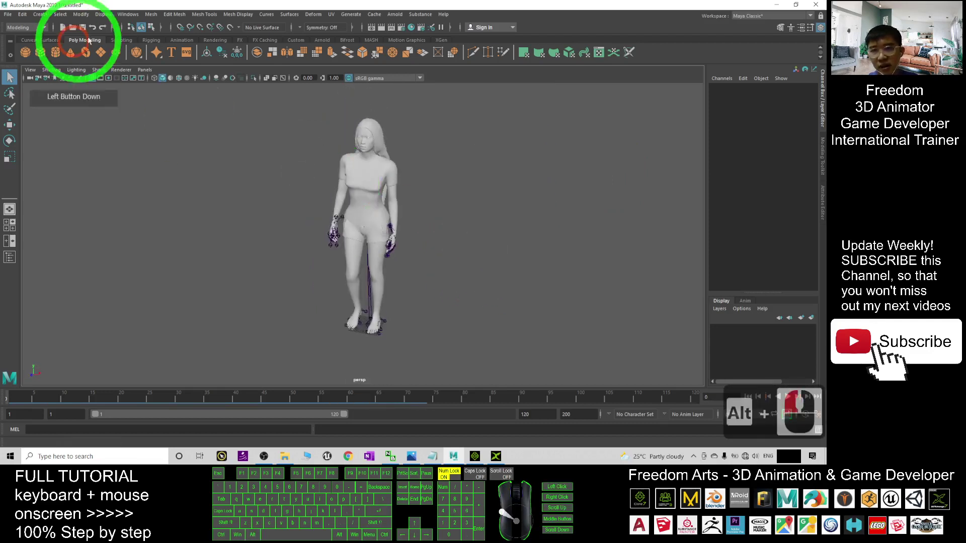
{"action": "left_click", "coordinate": [186, 79]}
{"action": "scroll", "coordinate": [448, 128], "scroll_direction": "up", "scroll_amount": 2}
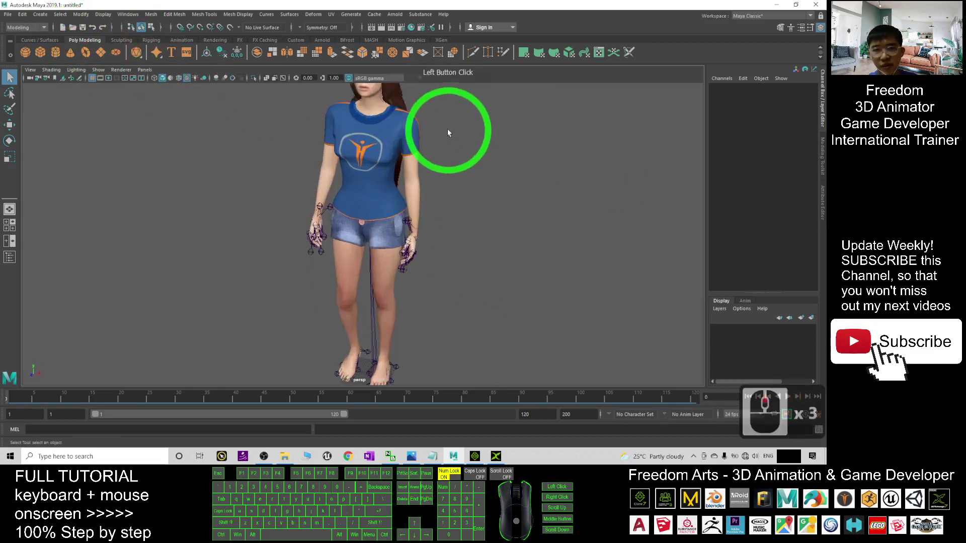
Play back the imported dance animation on the avatar and stop it at frame 116
{"action": "left_click_drag", "start_coordinate": [448, 129], "coordinate": [470, 181], "text": "alt"}
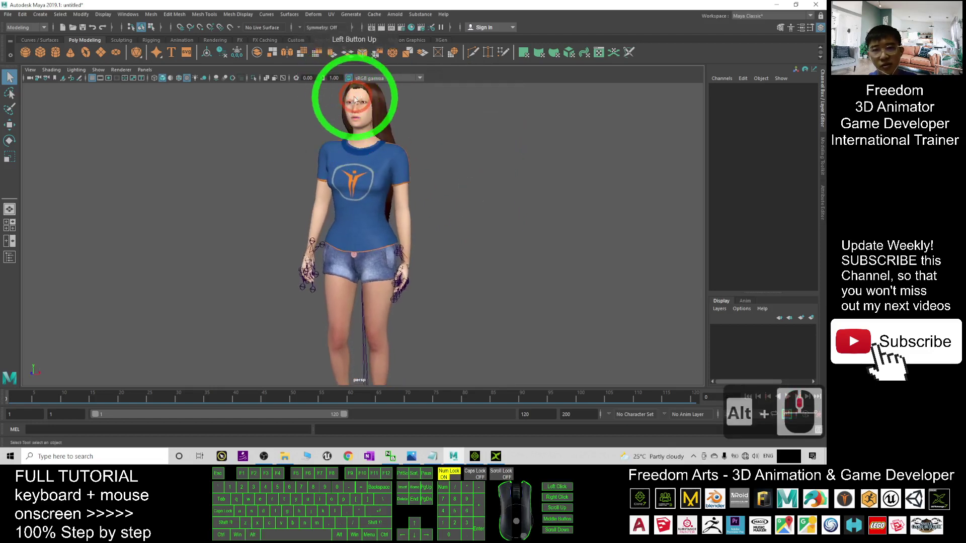
{"action": "left_click_drag", "start_coordinate": [352, 99], "coordinate": [365, 115], "text": "alt"}
{"action": "scroll", "coordinate": [366, 117], "scroll_direction": "down", "scroll_amount": 3}
{"action": "left_click_drag", "start_coordinate": [483, 263], "coordinate": [474, 267], "text": "alt"}
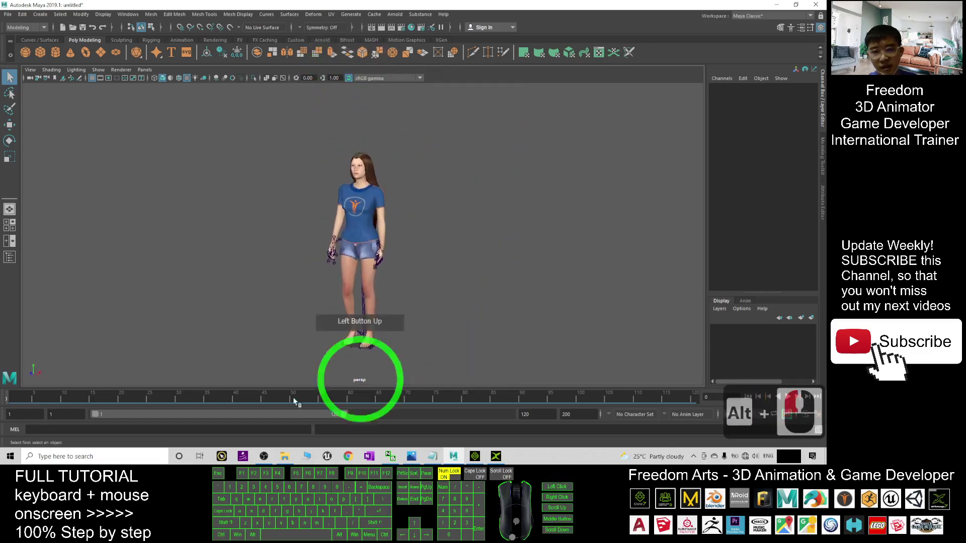
{"action": "left_click", "coordinate": [790, 397]}
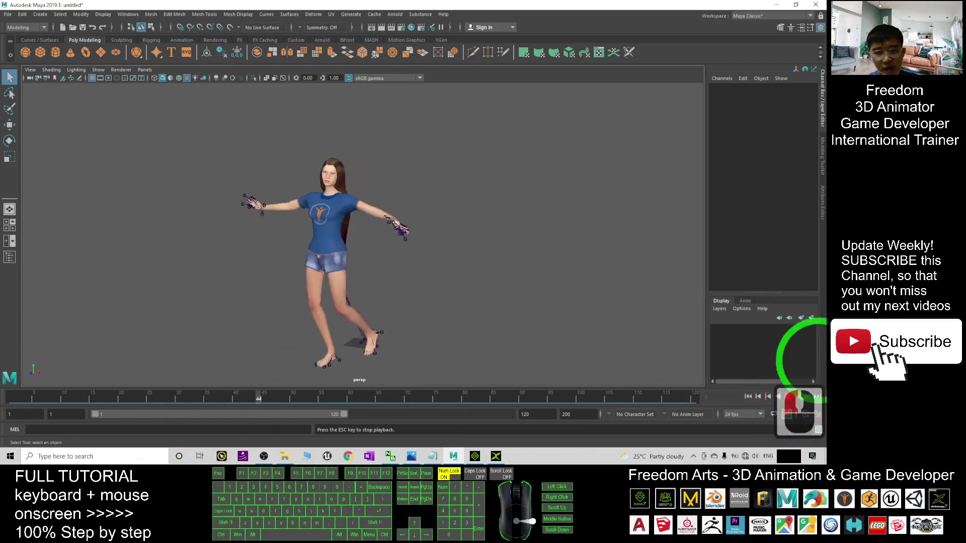
{"action": "left_click", "coordinate": [787, 397]}
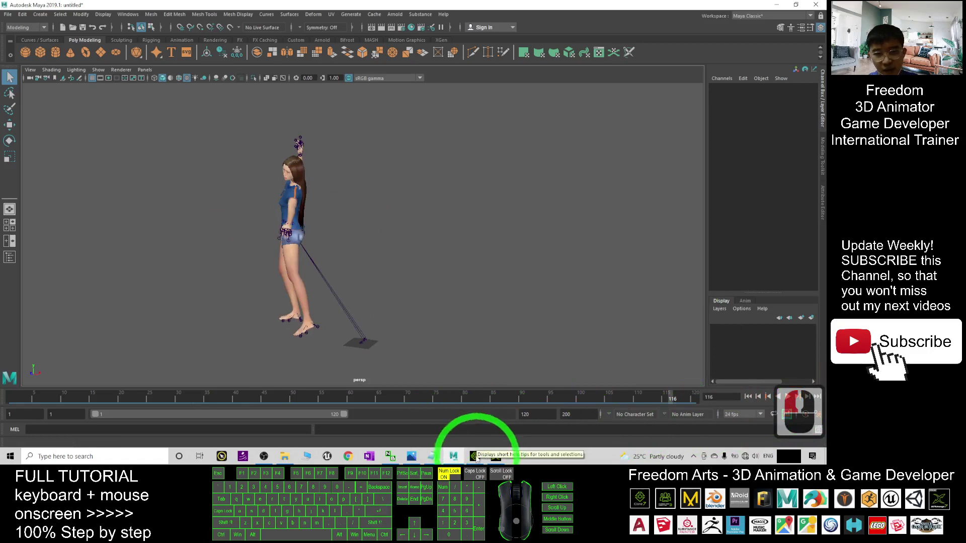
Check the dance motion's last frame in iClone, return to Maya, and set the animation and playback end frames to 1399
{"action": "left_click", "coordinate": [474, 456]}
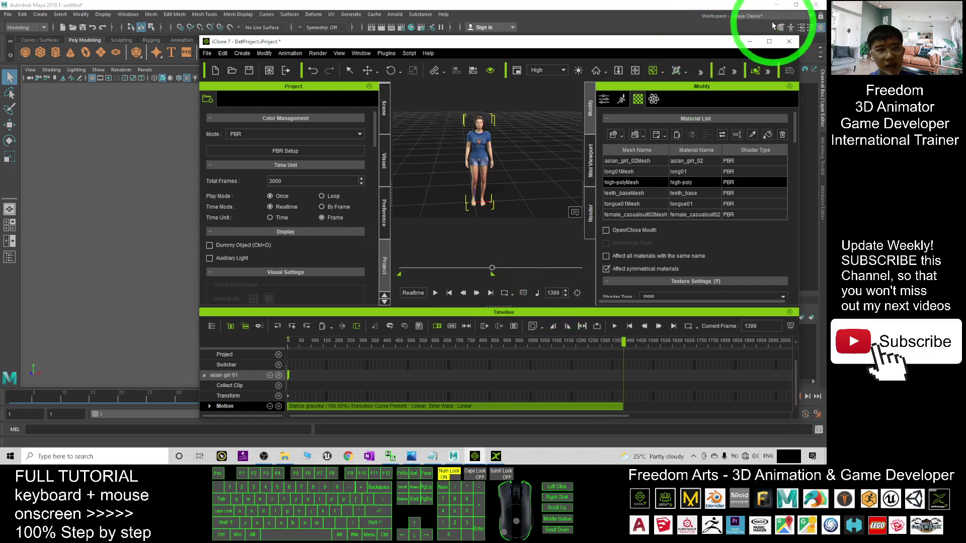
{"action": "left_click", "coordinate": [752, 42]}
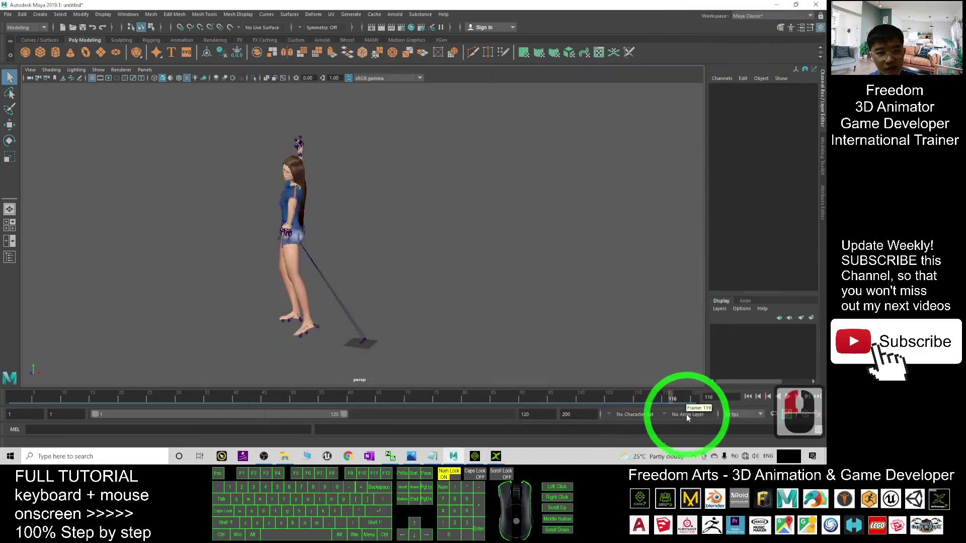
{"action": "double_click", "coordinate": [579, 414]}
{"action": "type", "text": "1399"}
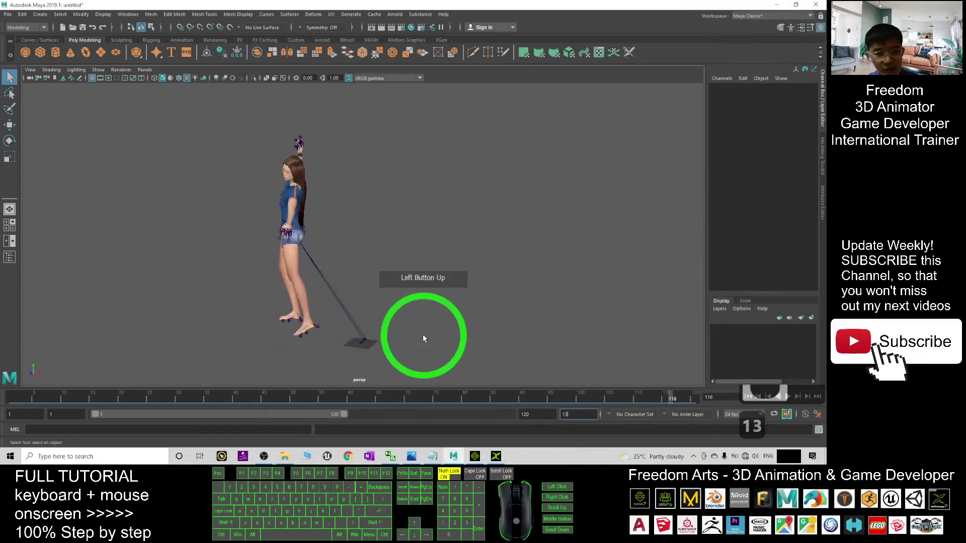
{"action": "key", "text": "Return"}
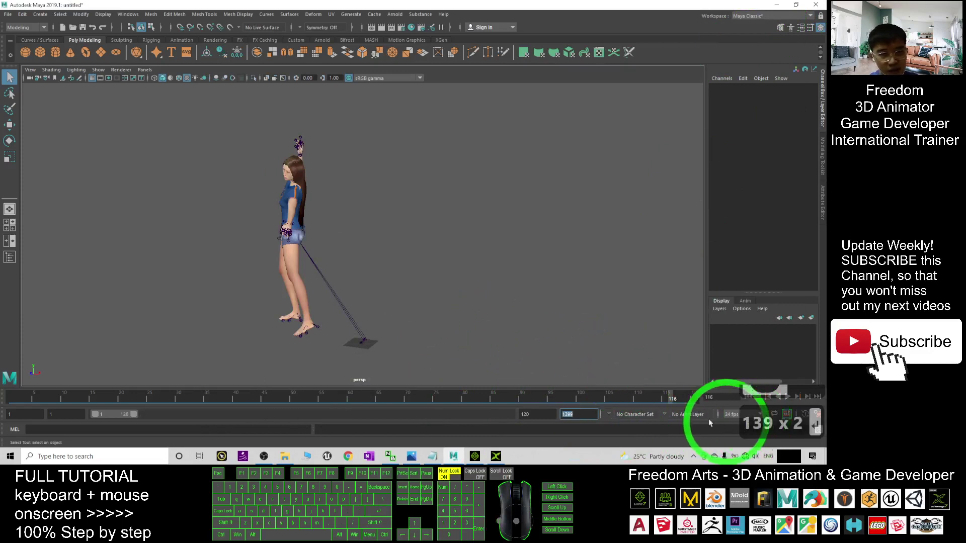
{"action": "left_click_drag", "start_coordinate": [543, 417], "coordinate": [461, 408]}
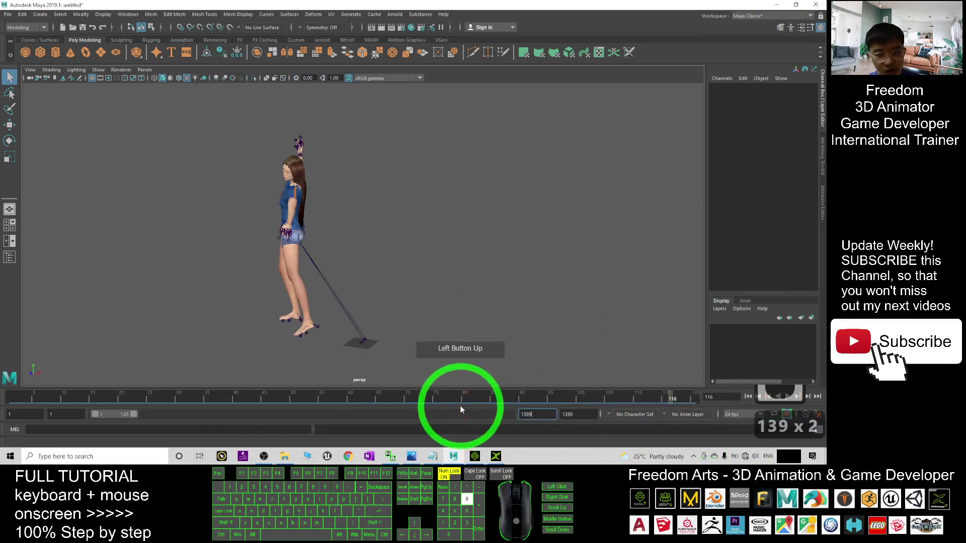
{"action": "type", "text": "1399"}
{"action": "key", "text": "Return"}
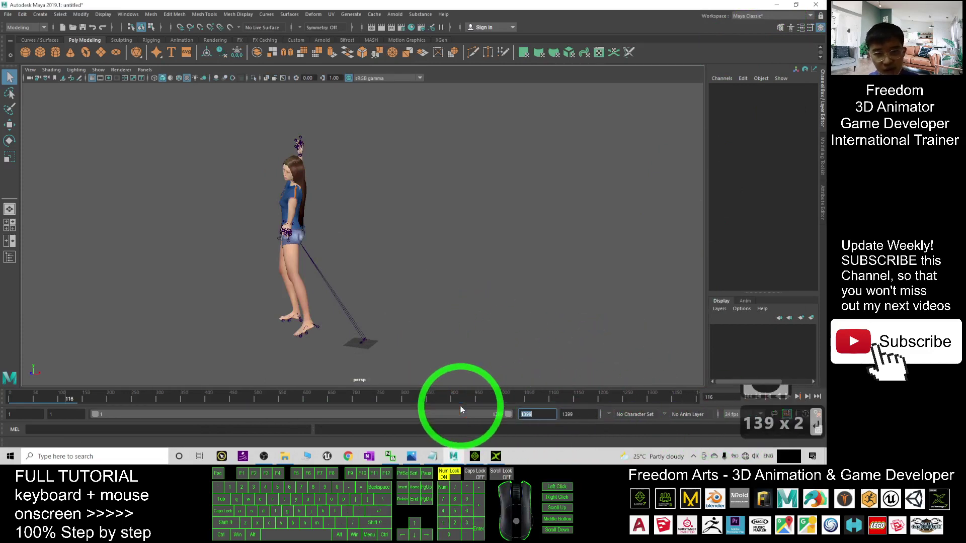
Play the dance animation over the extended range and set the scene's frame rate to 30 fps
{"action": "left_click", "coordinate": [788, 397]}
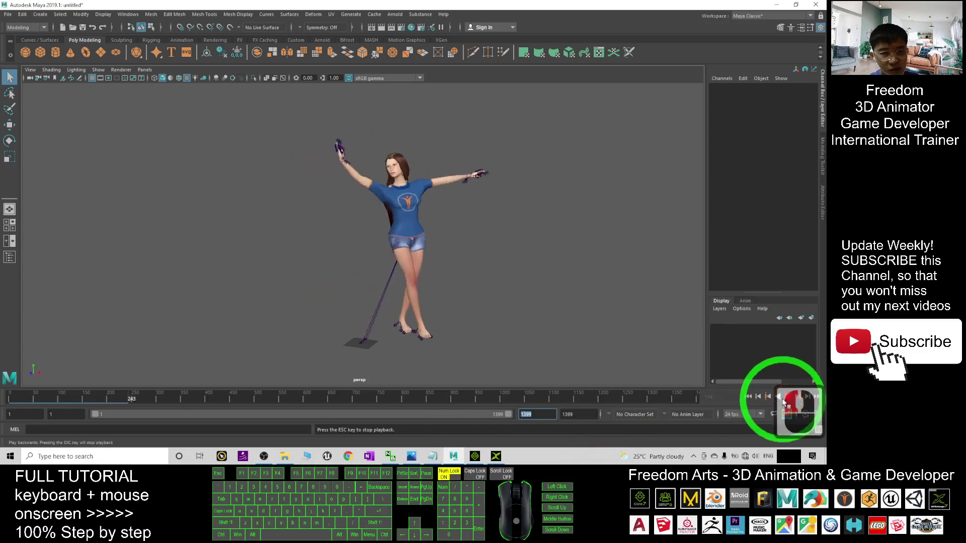
{"action": "left_click", "coordinate": [745, 418]}
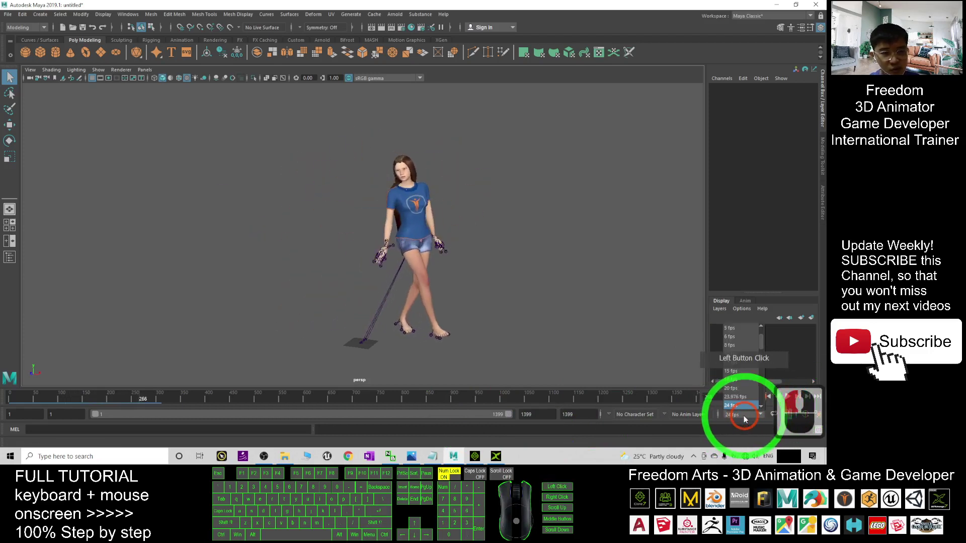
{"action": "scroll", "coordinate": [736, 371], "scroll_direction": "down", "scroll_amount": 4}
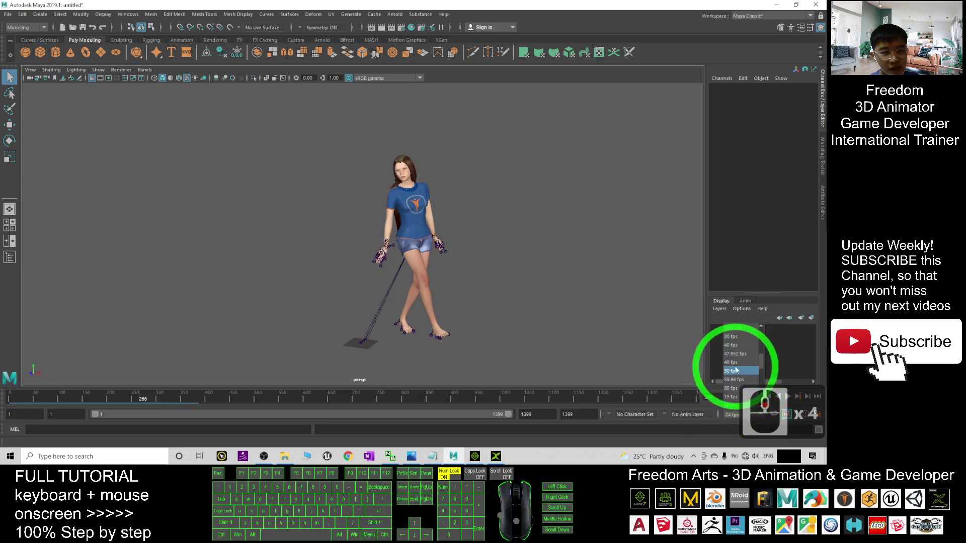
{"action": "left_click", "coordinate": [731, 337]}
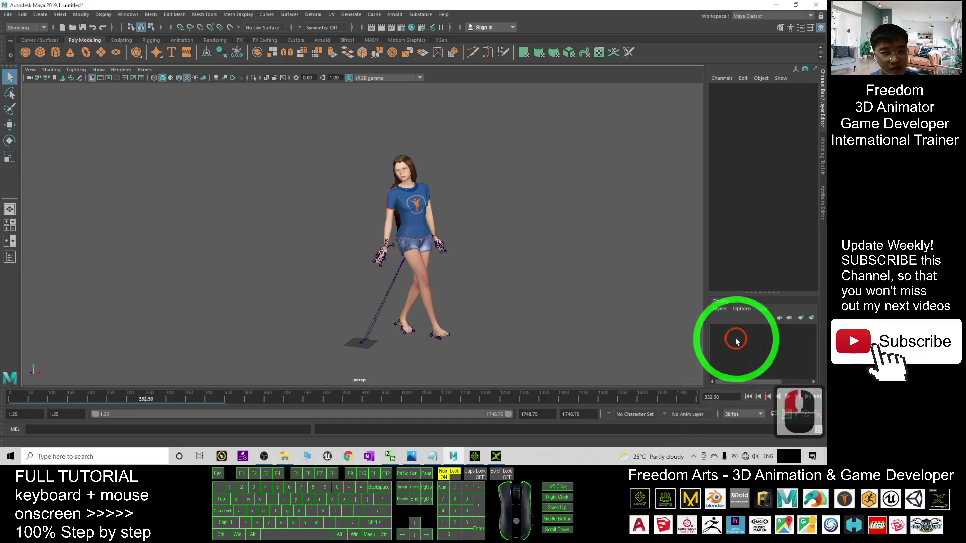
Play back the dance at 30 fps, stop it at frame 705.50, and examine the avatar up close
{"action": "left_click", "coordinate": [788, 400]}
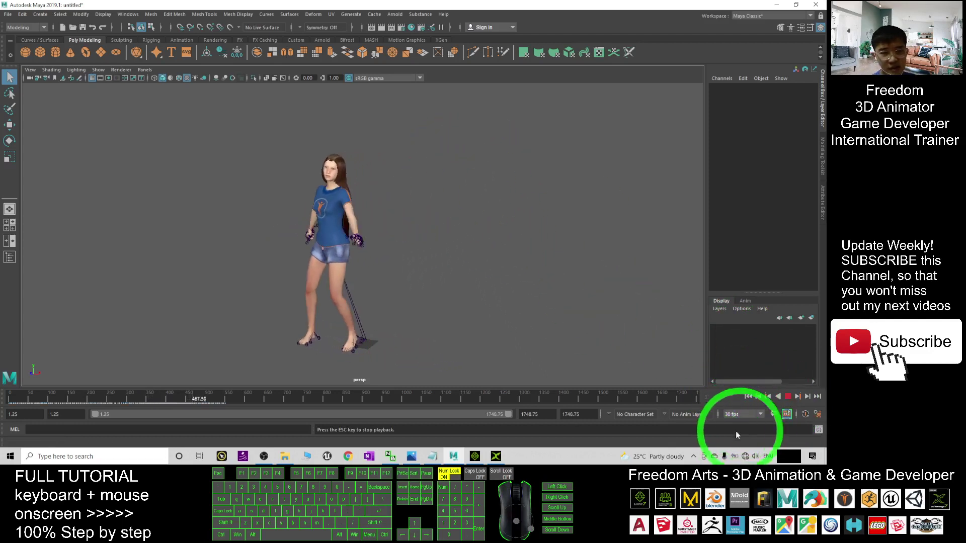
{"action": "left_click", "coordinate": [789, 397]}
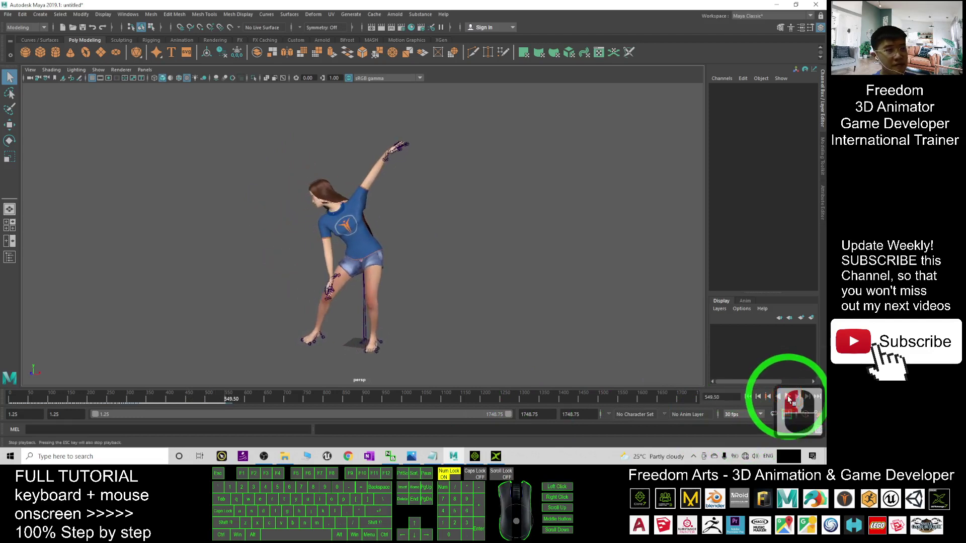
{"action": "left_click", "coordinate": [791, 400]}
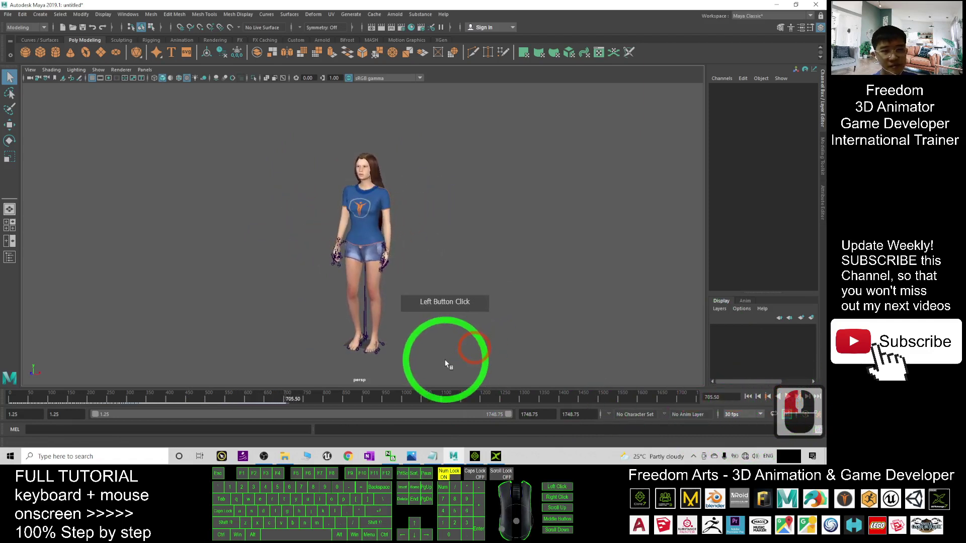
{"action": "scroll", "coordinate": [417, 295], "scroll_direction": "up", "scroll_amount": 2}
{"action": "scroll", "coordinate": [416, 290], "scroll_direction": "up", "scroll_amount": 1}
{"action": "left_click_drag", "start_coordinate": [459, 303], "coordinate": [444, 301], "text": "alt"}
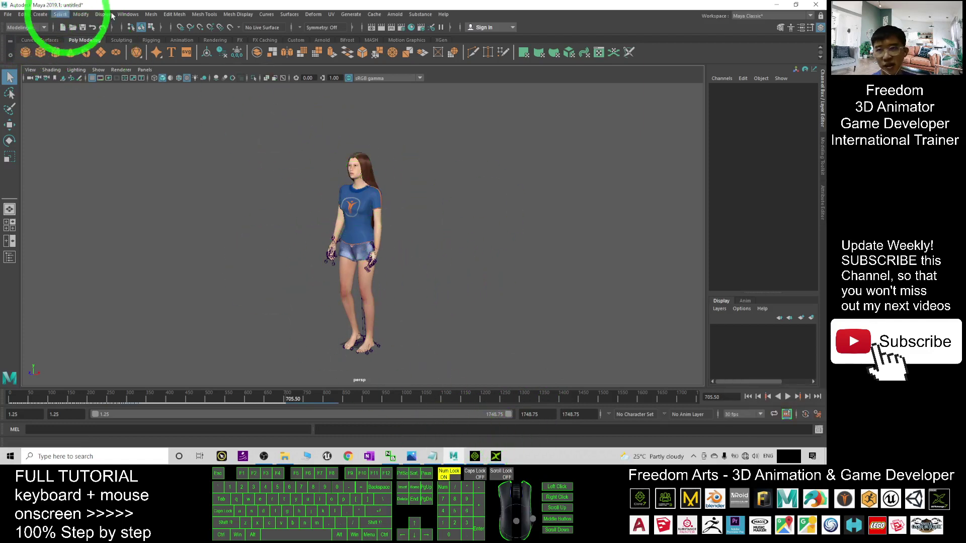
{"action": "scroll", "coordinate": [375, 215], "scroll_direction": "up", "scroll_amount": 2}
{"action": "scroll", "coordinate": [367, 161], "scroll_direction": "down", "scroll_amount": 1}
{"action": "scroll", "coordinate": [367, 161], "scroll_direction": "up", "scroll_amount": 1}
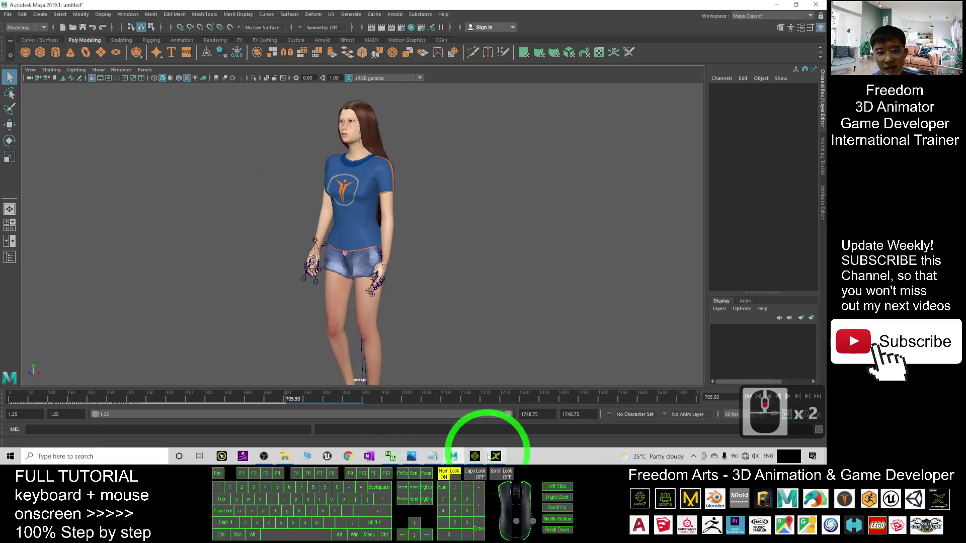
Switch to Photos to view the cover.jpg image and return to Maya
{"action": "left_click", "coordinate": [454, 456]}
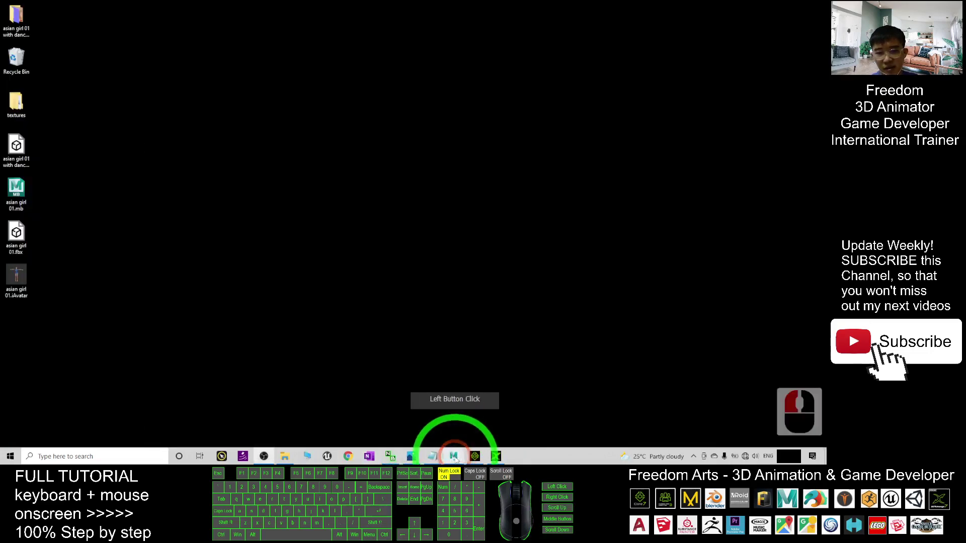
{"action": "left_click", "coordinate": [454, 457]}
{"action": "left_click", "coordinate": [411, 457]}
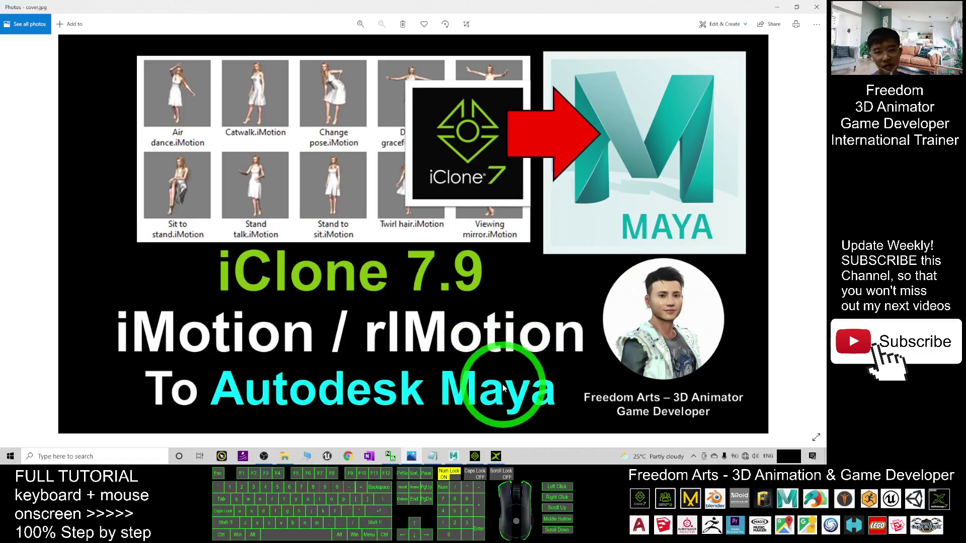
{"action": "left_click", "coordinate": [456, 458]}
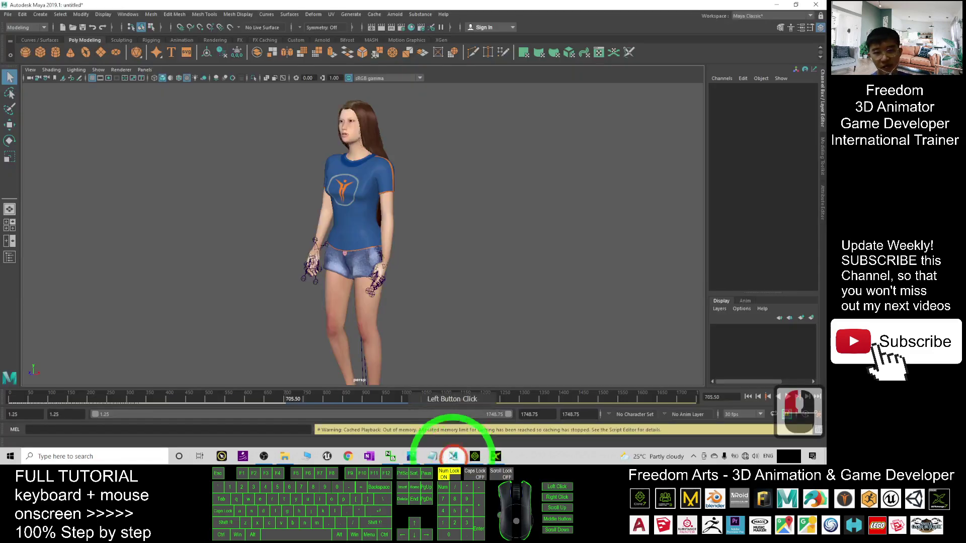
Close Maya without saving the untitled scene and switch to the cover.jpg image in Photos
{"action": "left_click", "coordinate": [815, 6]}
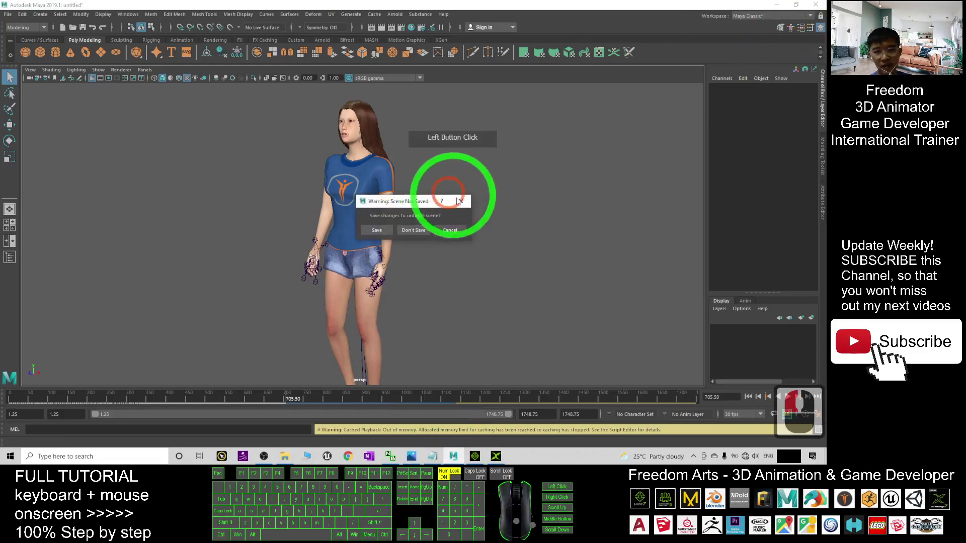
{"action": "left_click", "coordinate": [420, 230]}
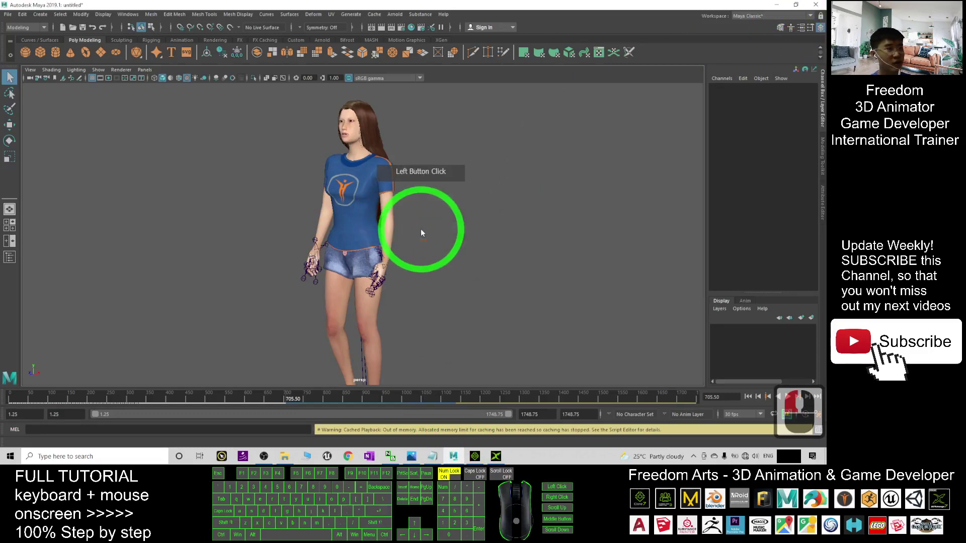
{"action": "left_click", "coordinate": [418, 462]}
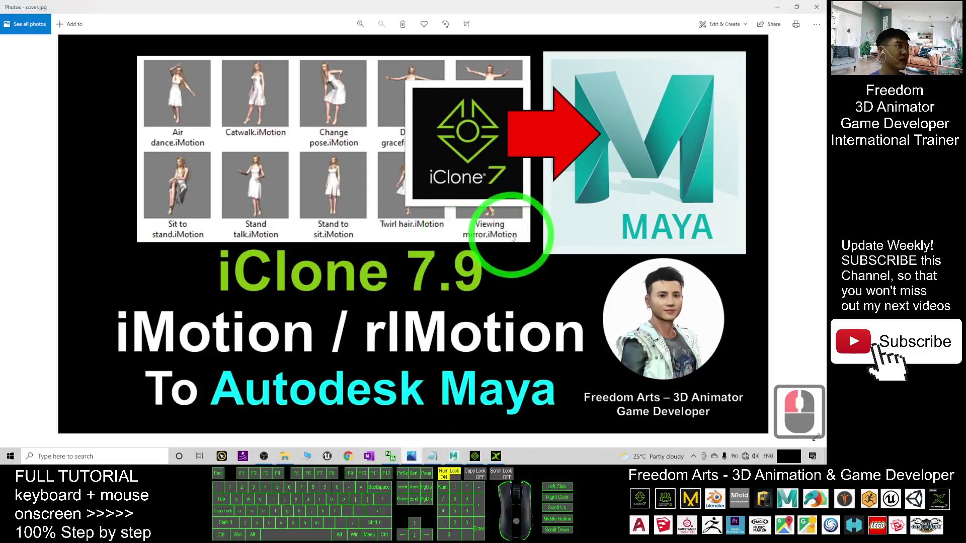